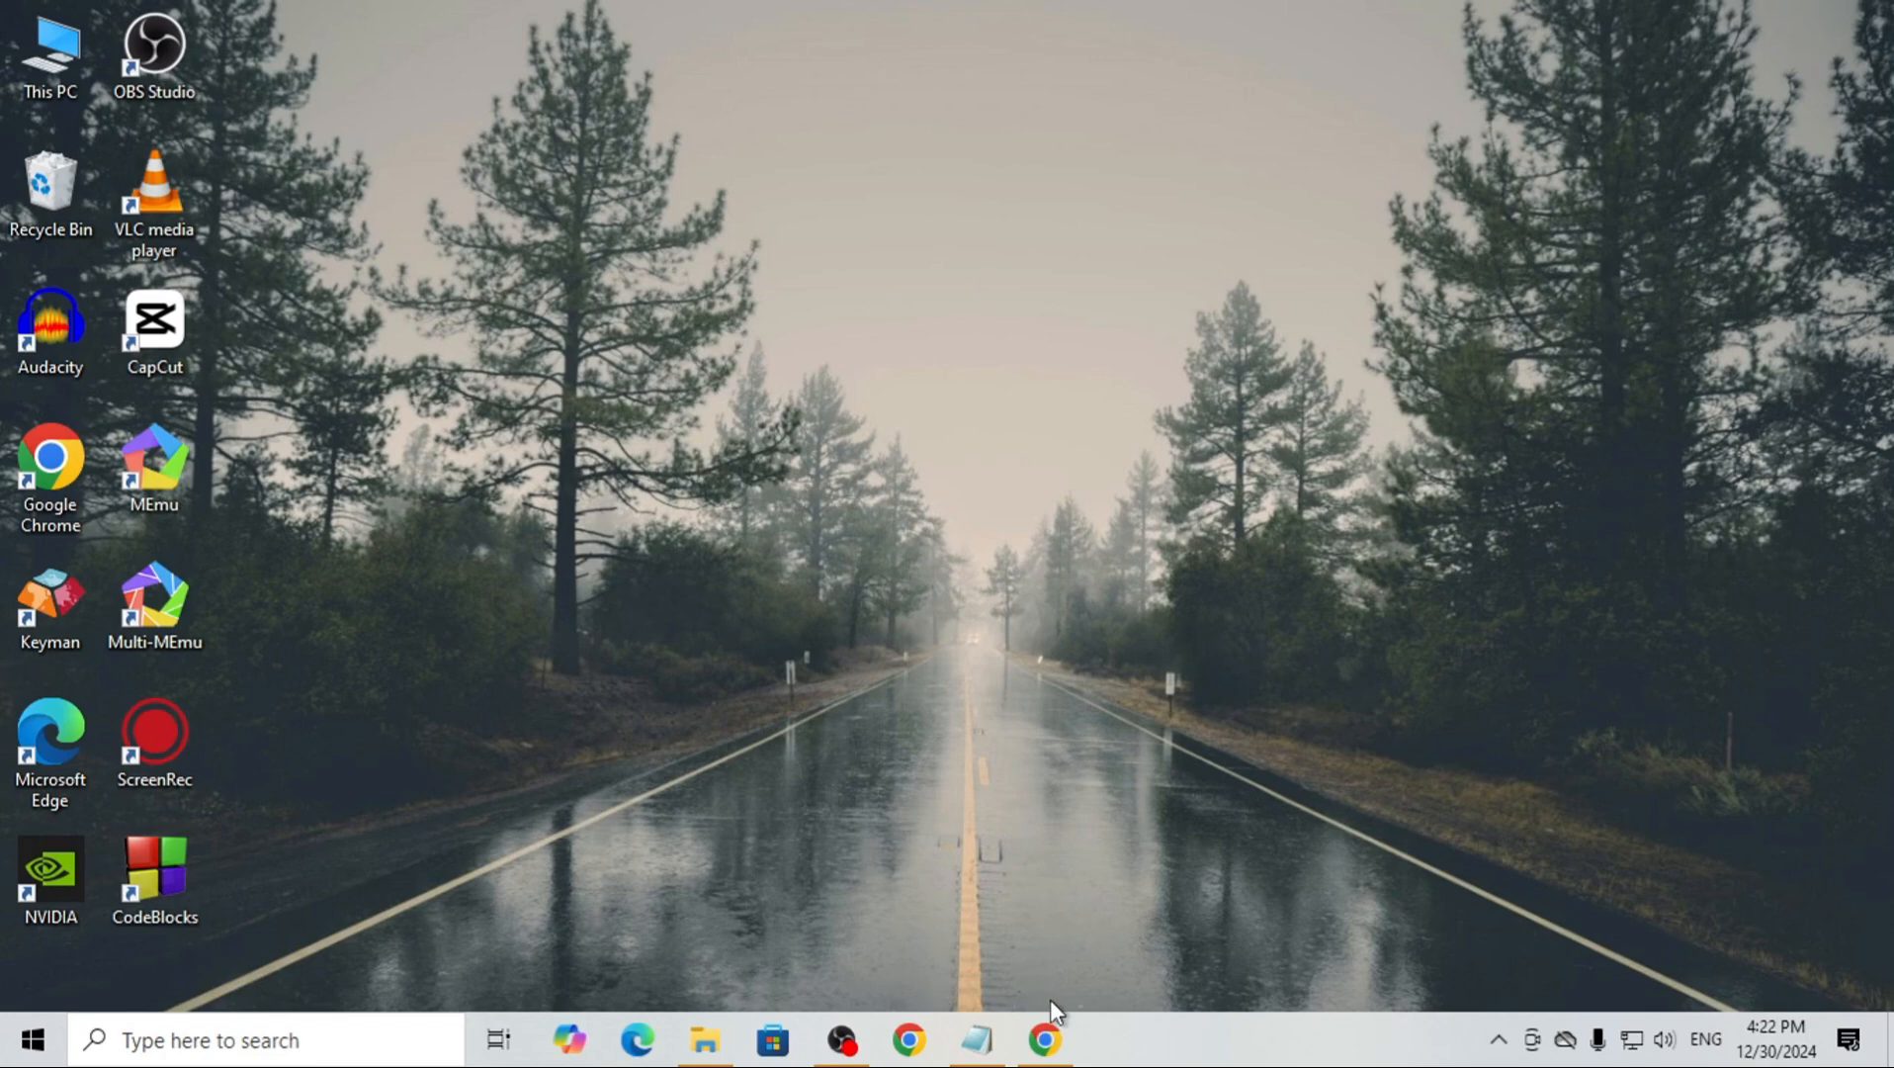
# Switch to Google Chrome and search Google for "xampp"
pyautogui.click(1046, 1039)
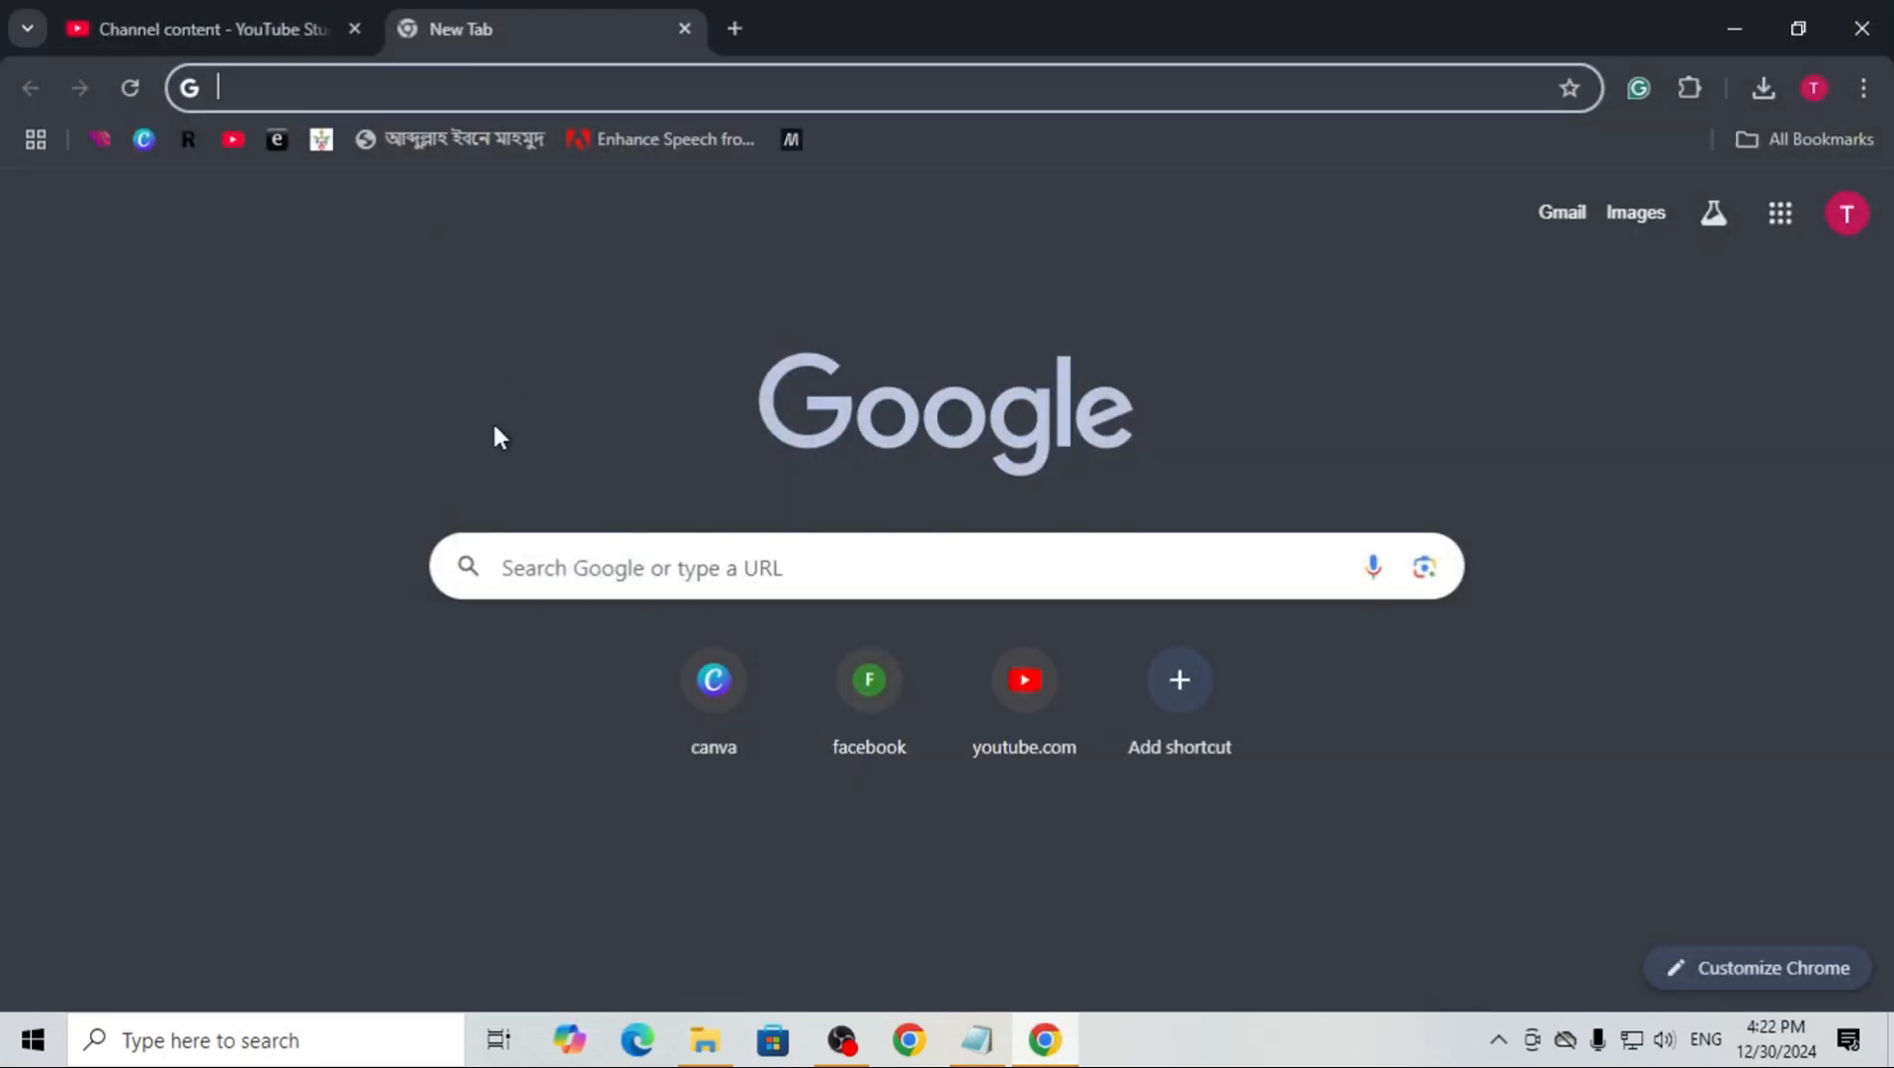
pyautogui.click(495, 87)
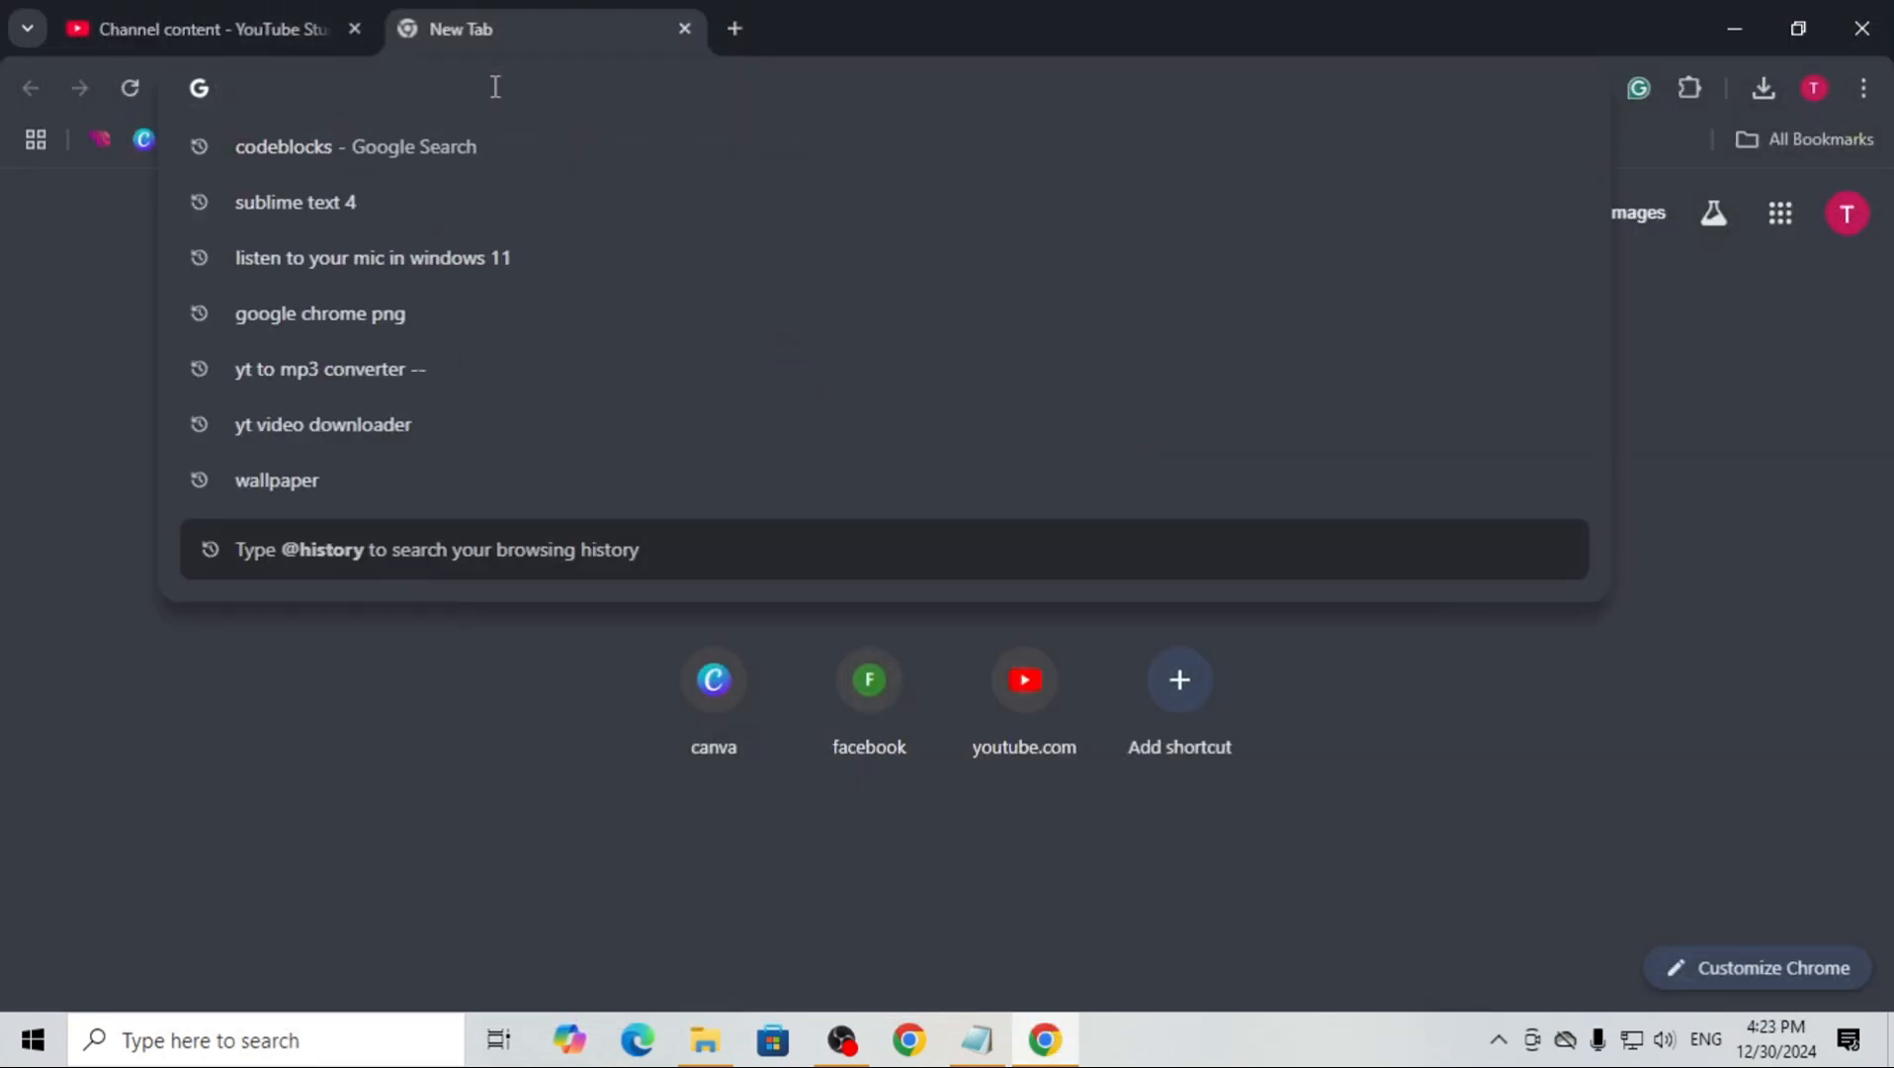
pyautogui.write('xampp')
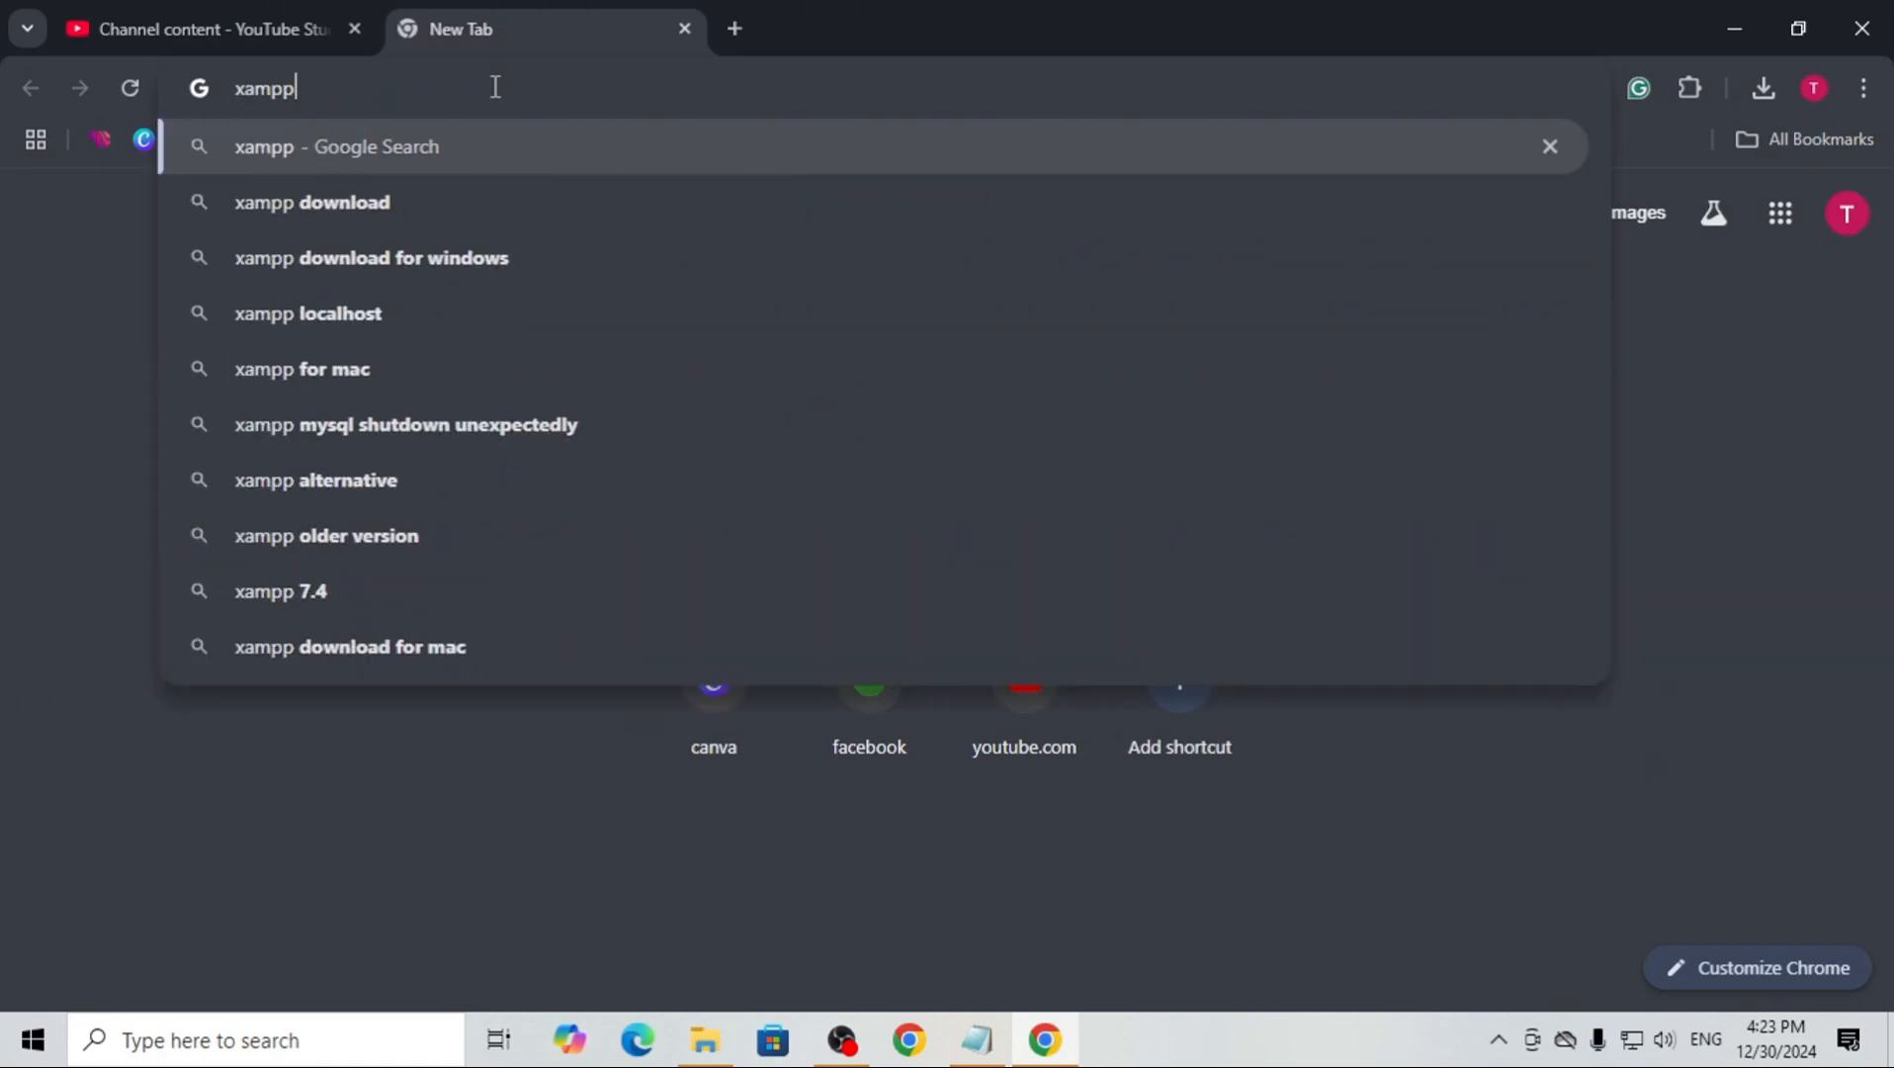
pyautogui.press('Return')
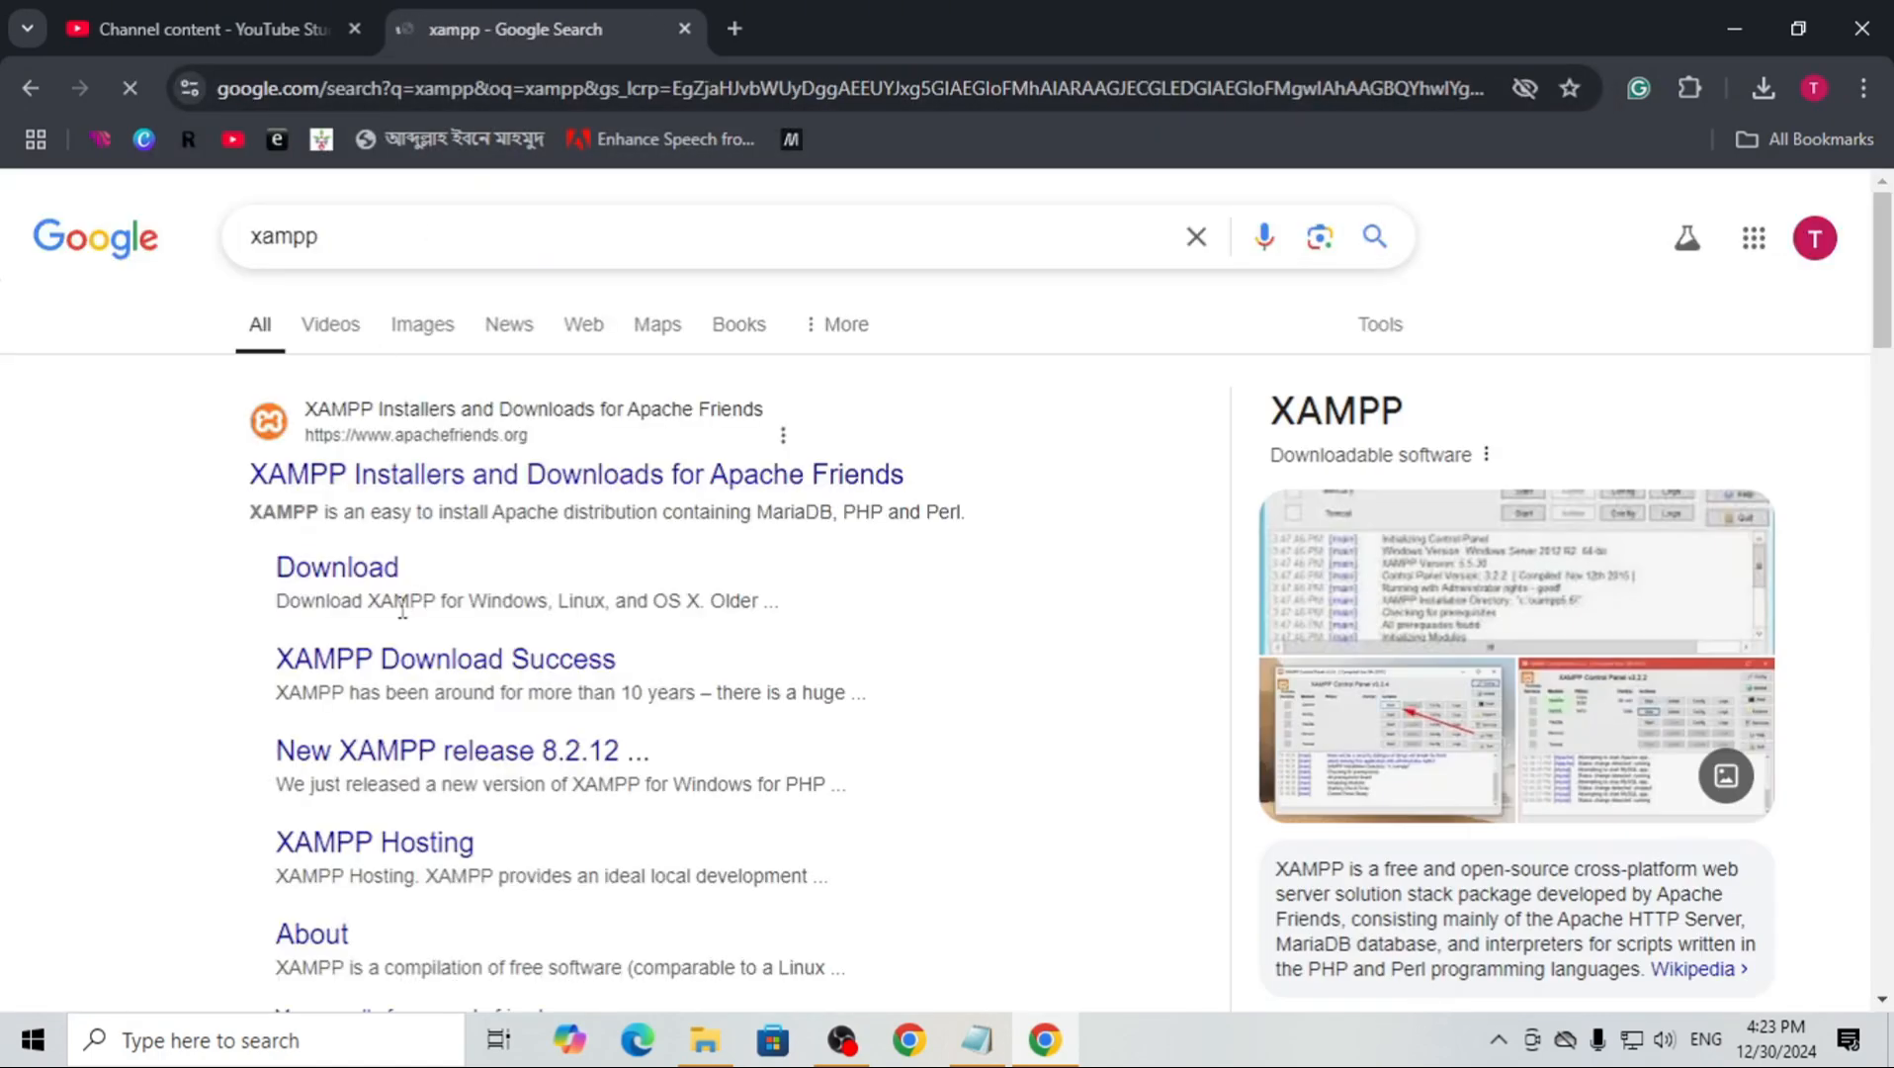
# Download the 64-bit Windows installer of XAMPP 8.0.30 from the Apache Friends download page
pyautogui.click(374, 586)
pyautogui.scroll(-4, 727, 705)
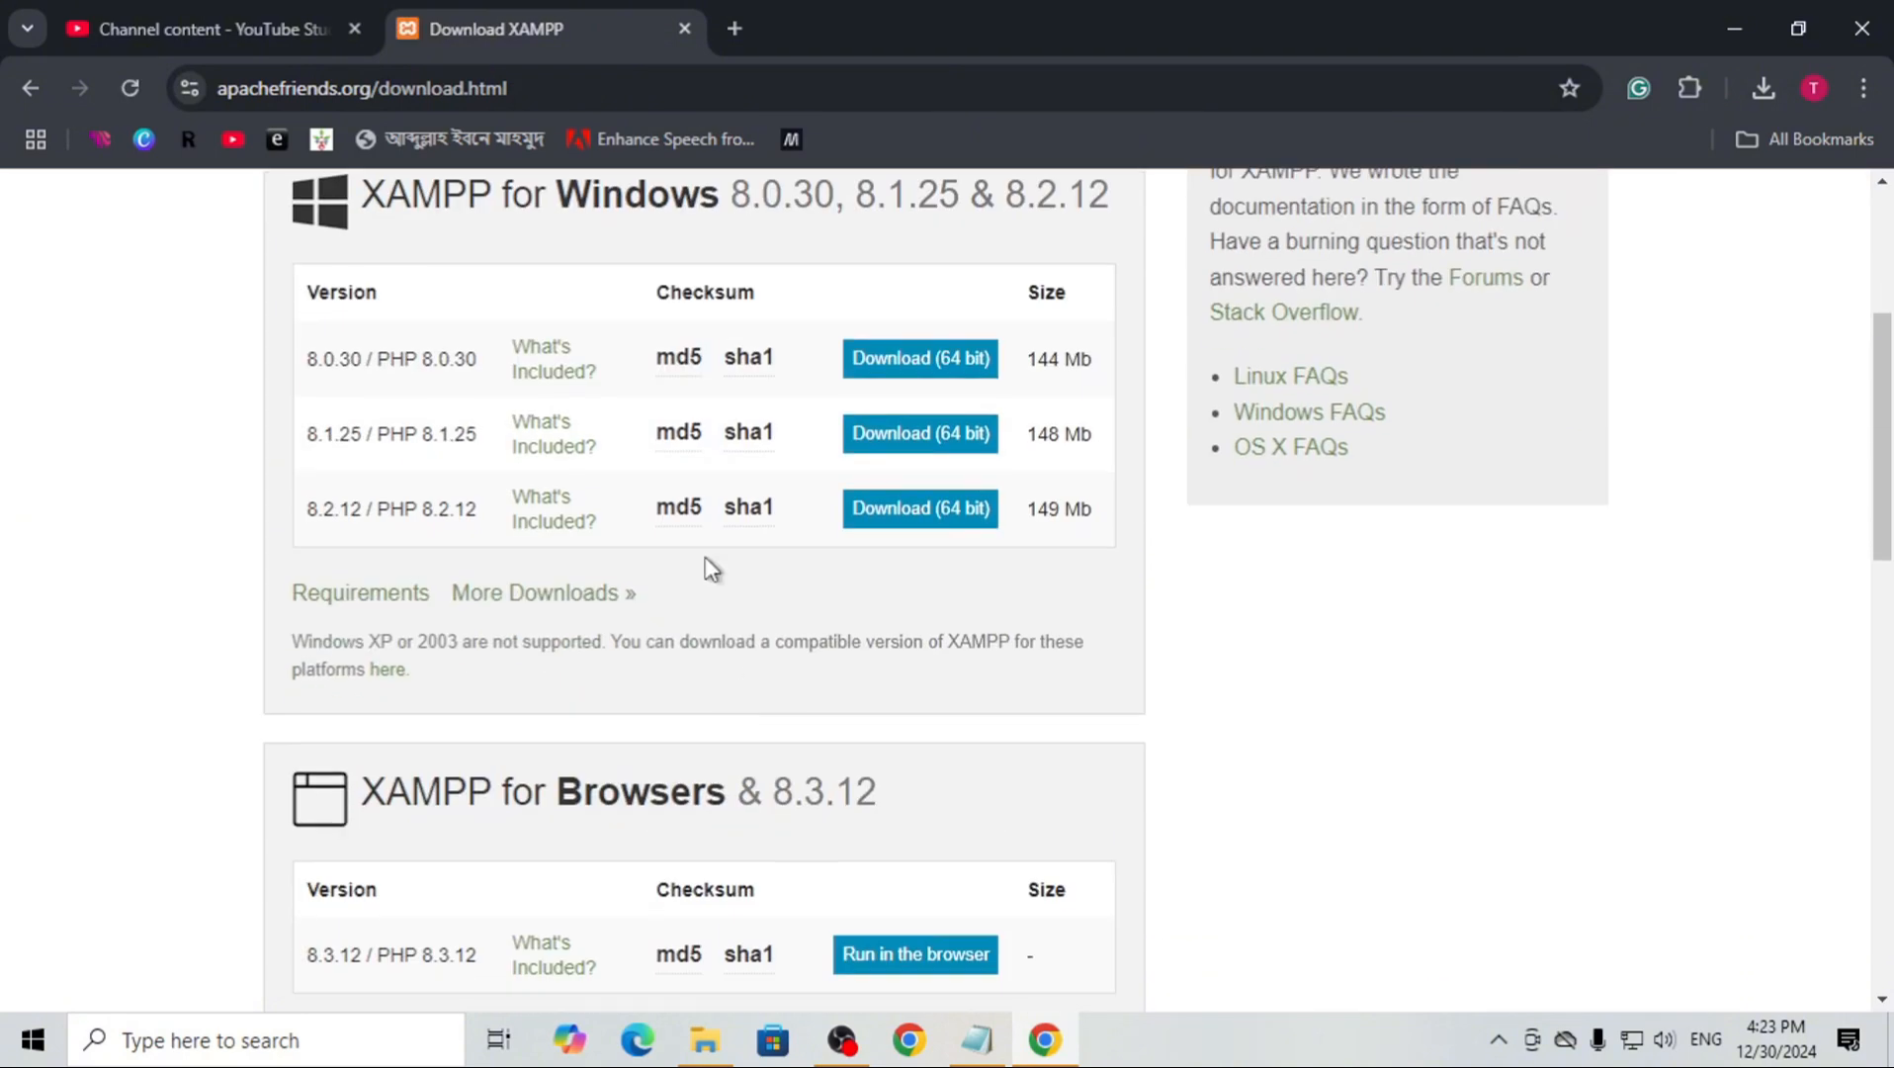
pyautogui.click(895, 368)
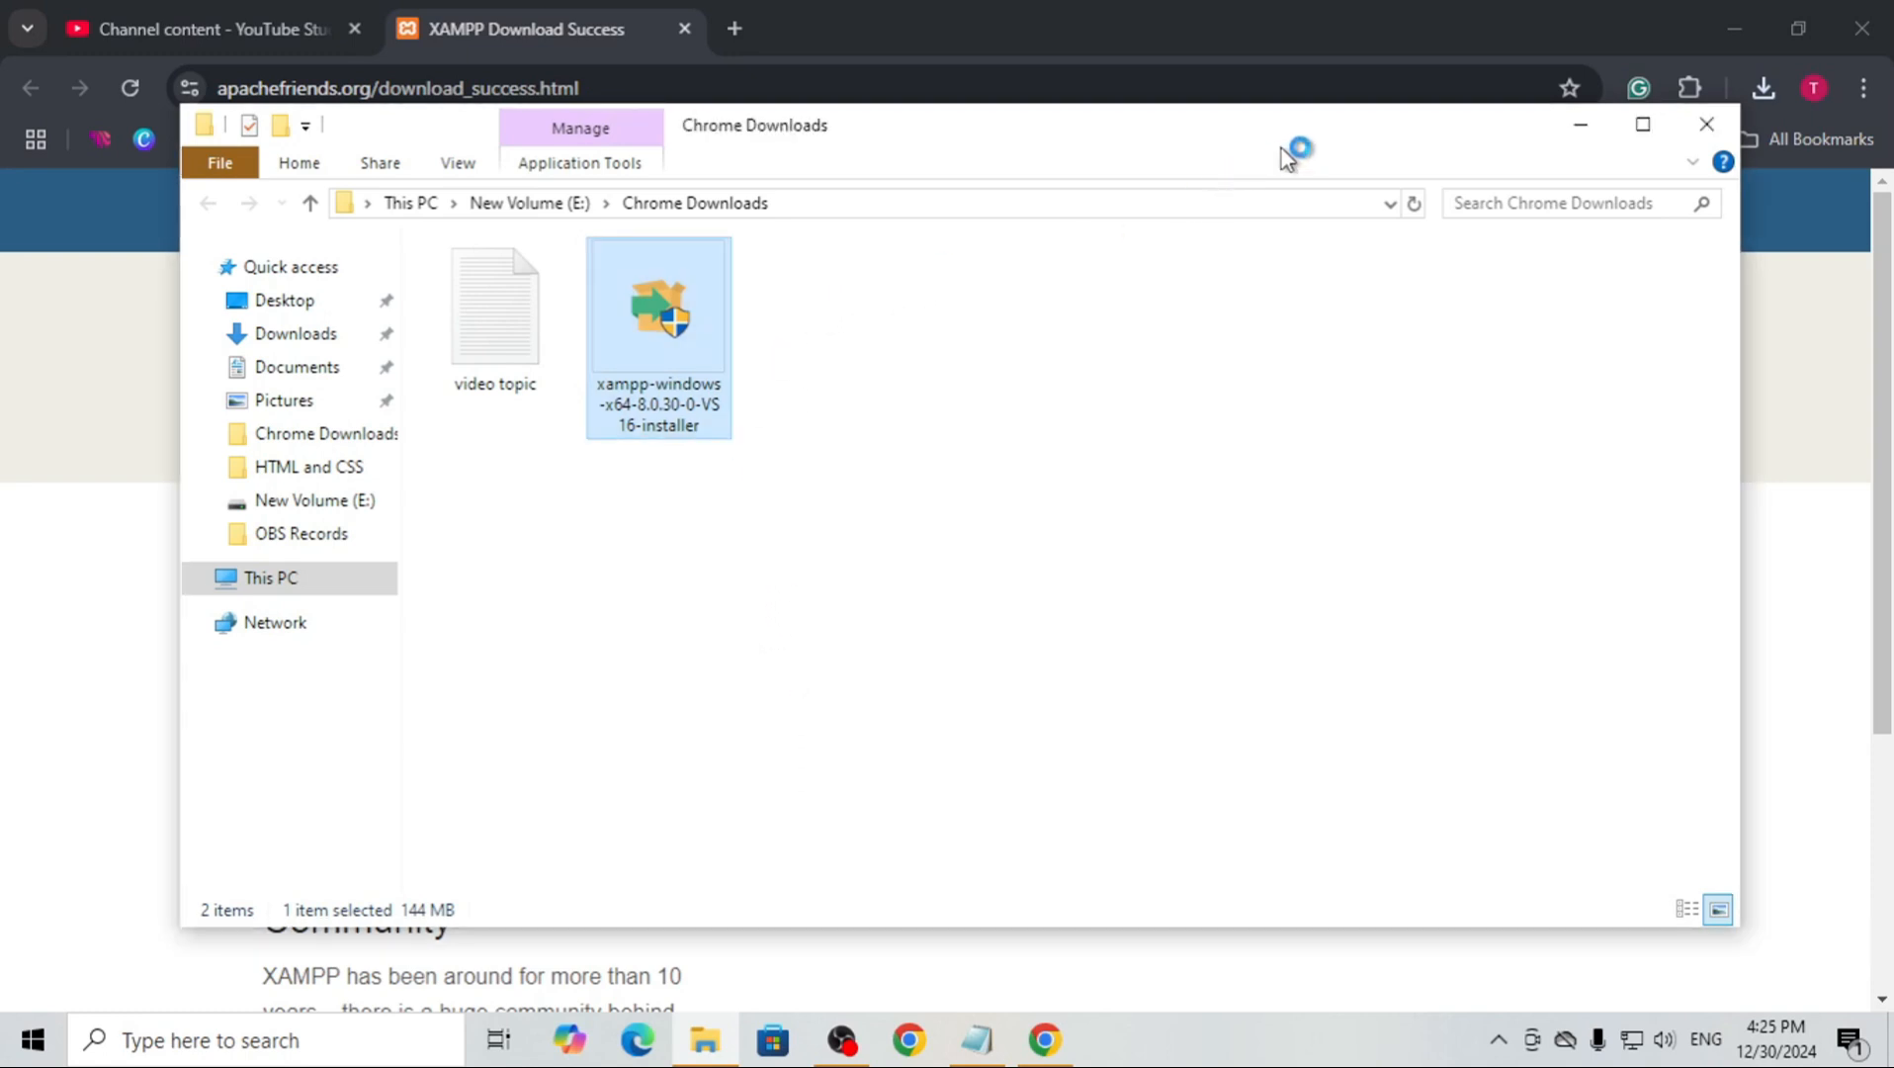
# Acknowledge the UAC warning and start installing XAMPP with the default components into C:\xampp
pyautogui.click(1733, 25)
pyautogui.rightClick(845, 5)
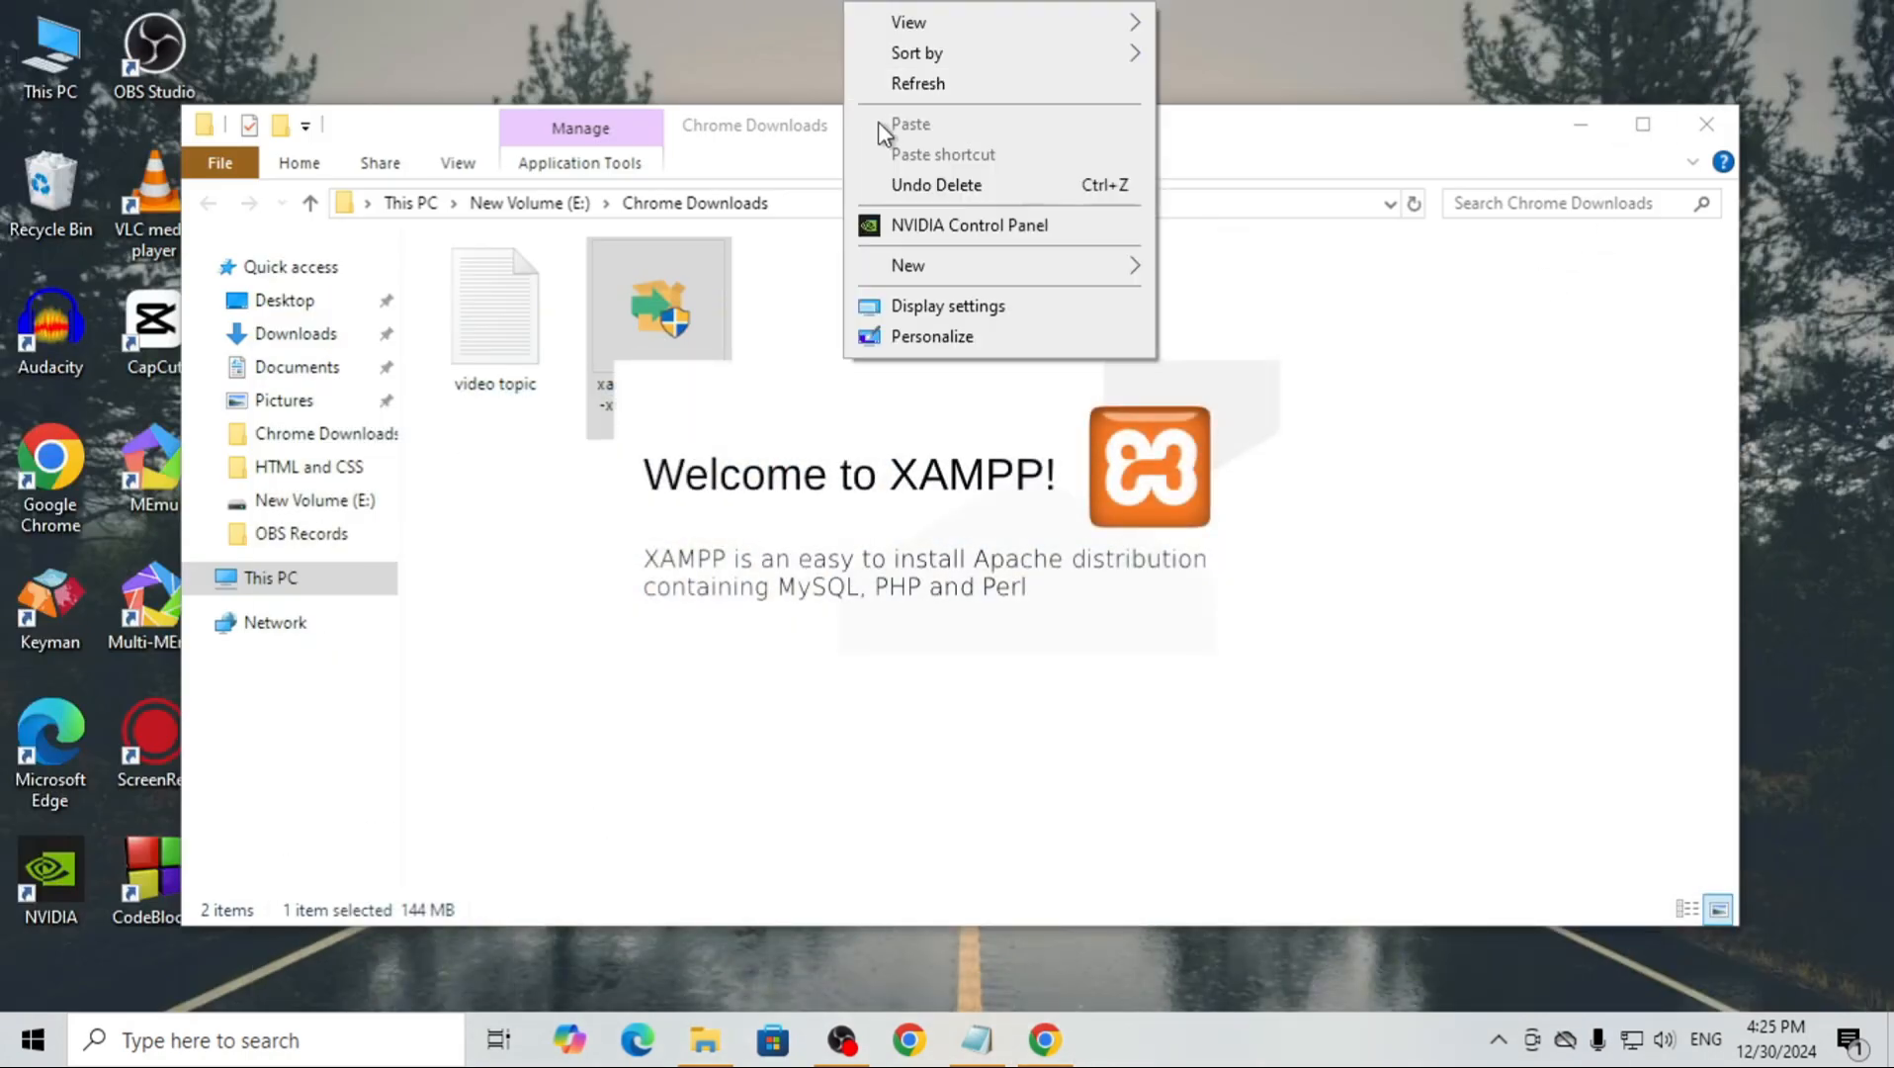
pyautogui.click(889, 83)
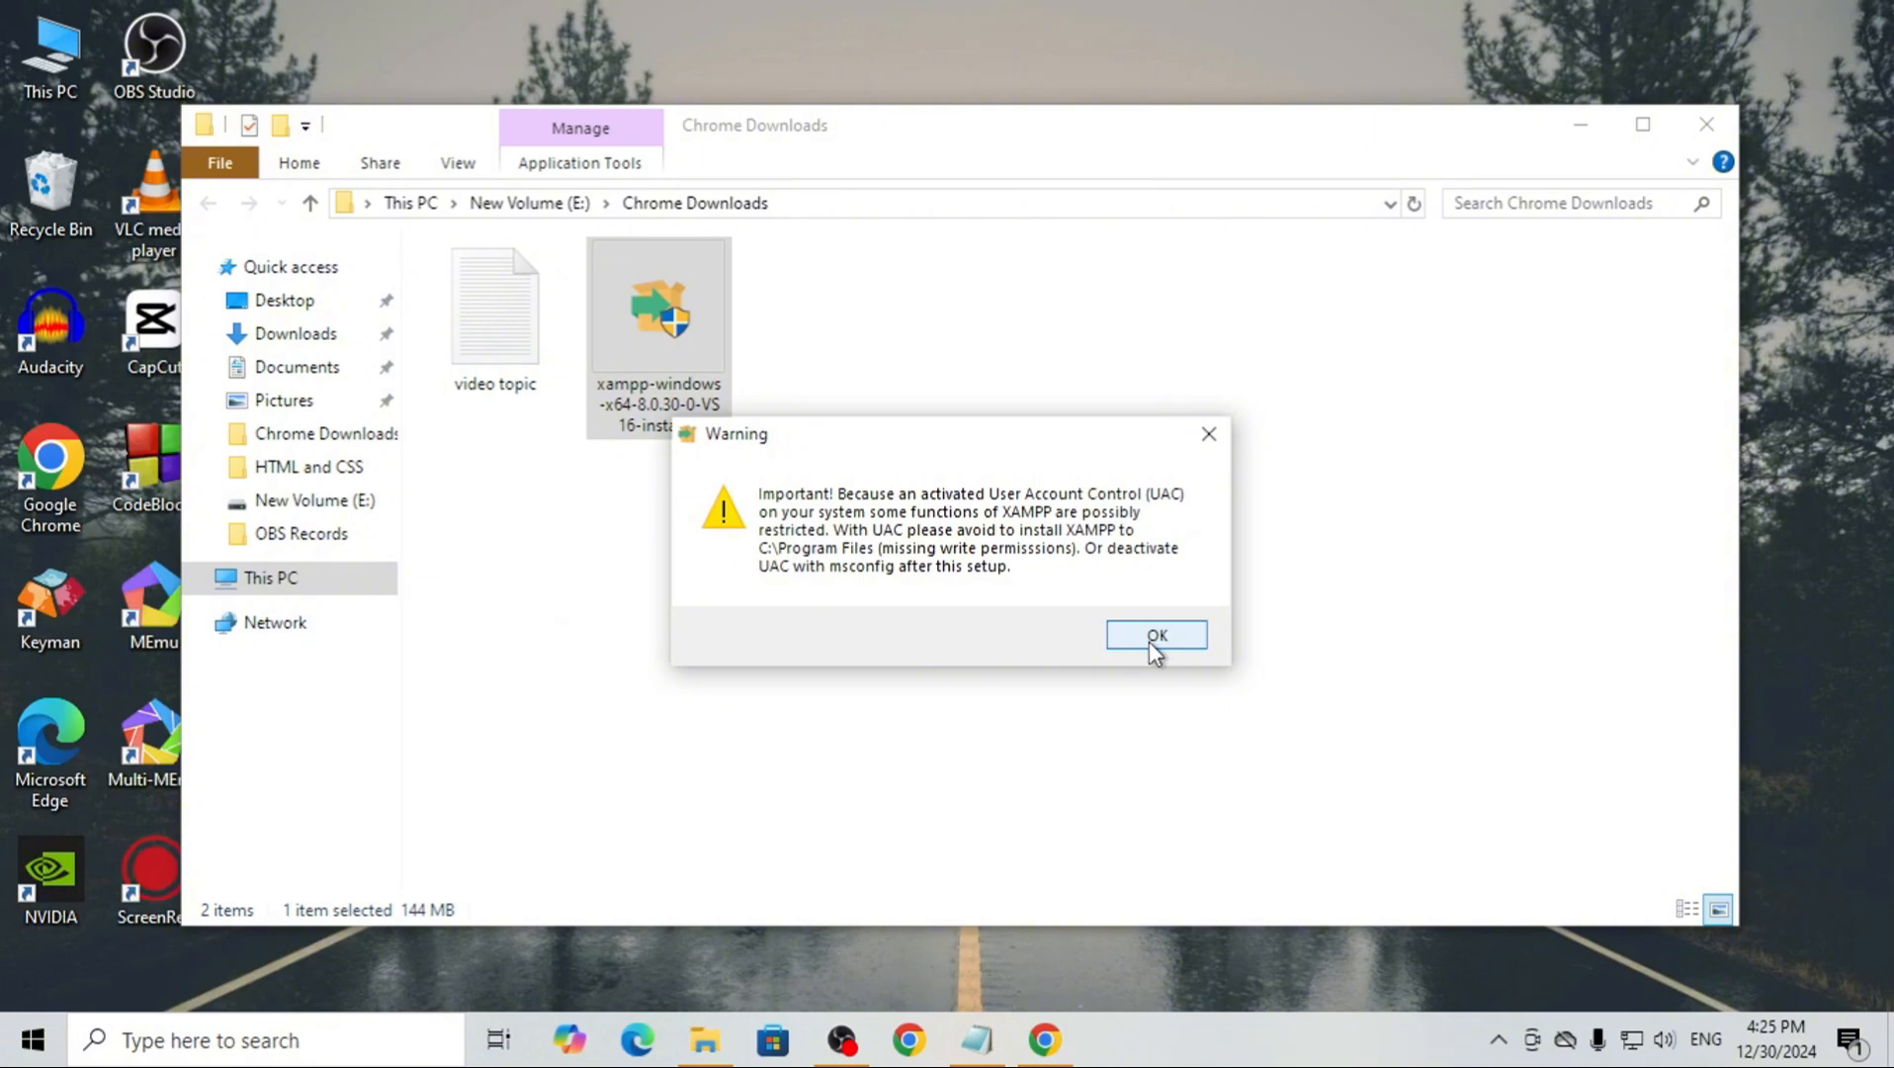
pyautogui.click(1149, 638)
pyautogui.click(1124, 790)
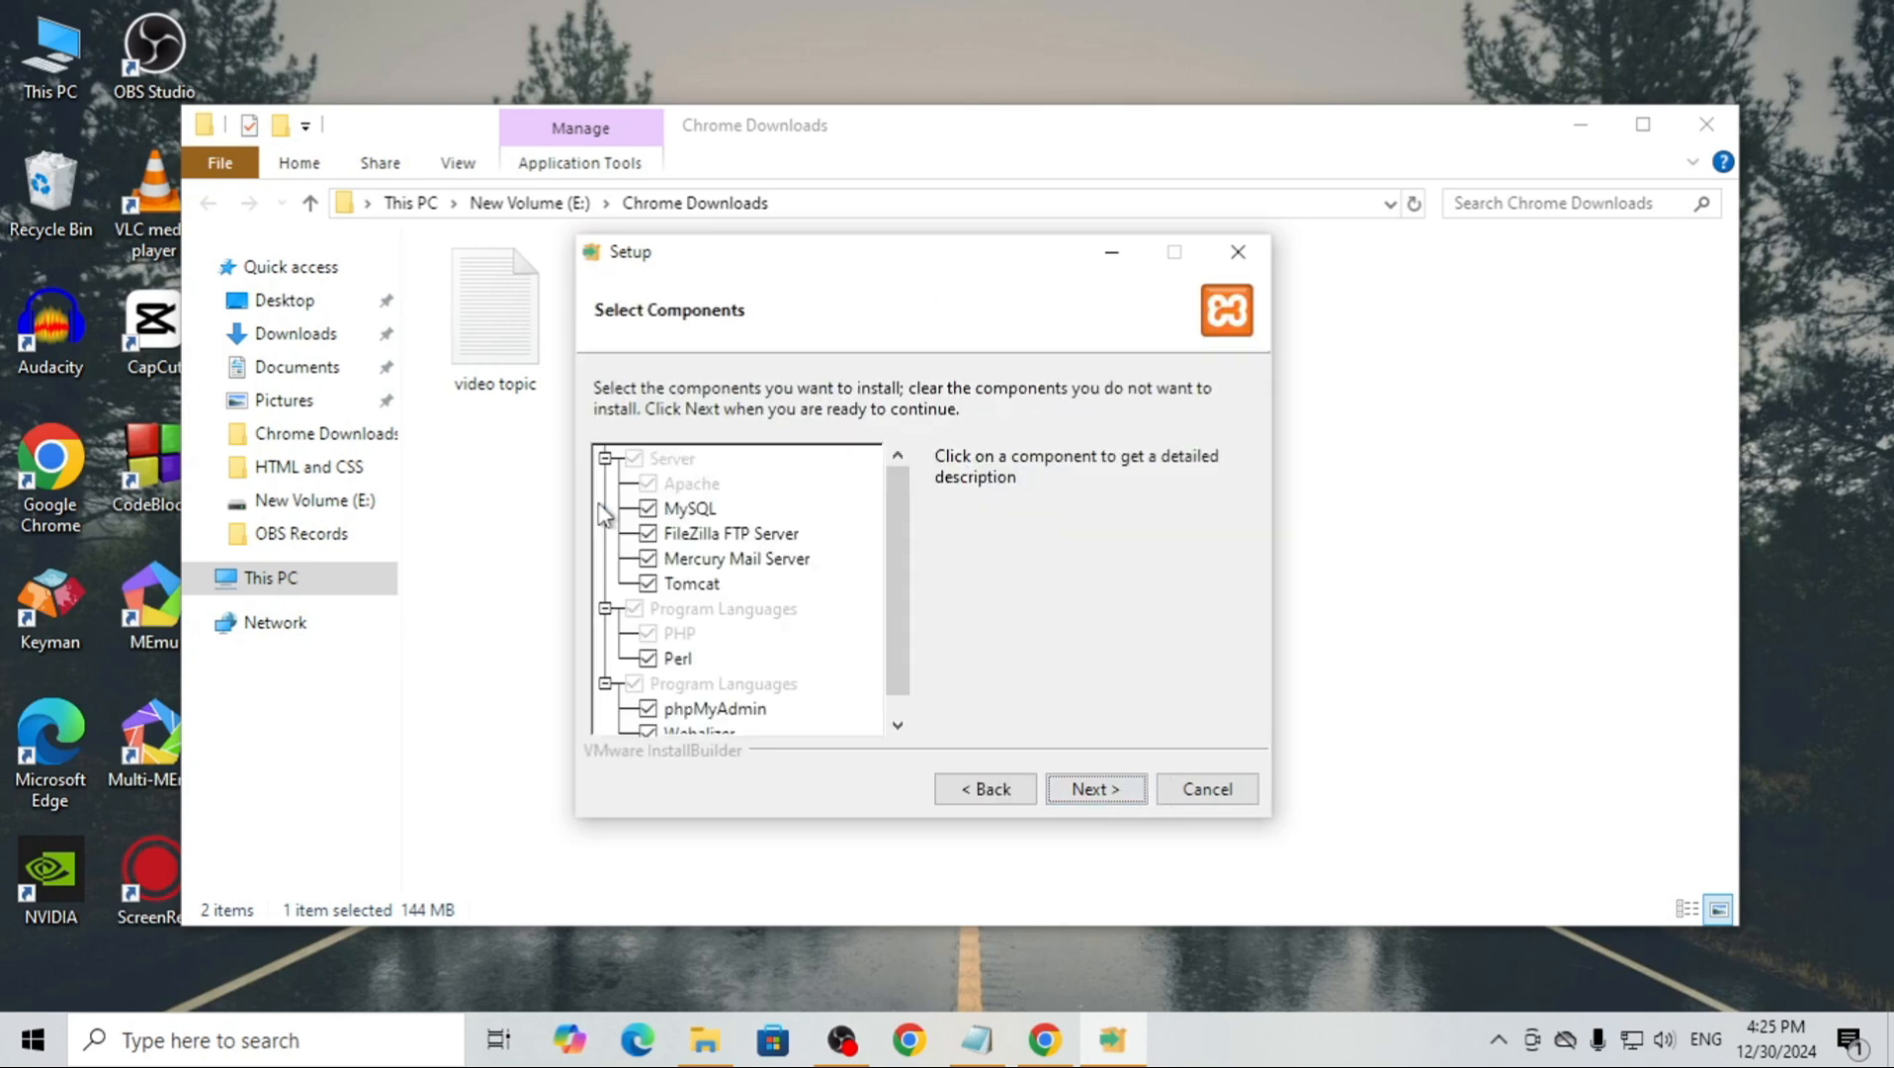
pyautogui.click(1087, 793)
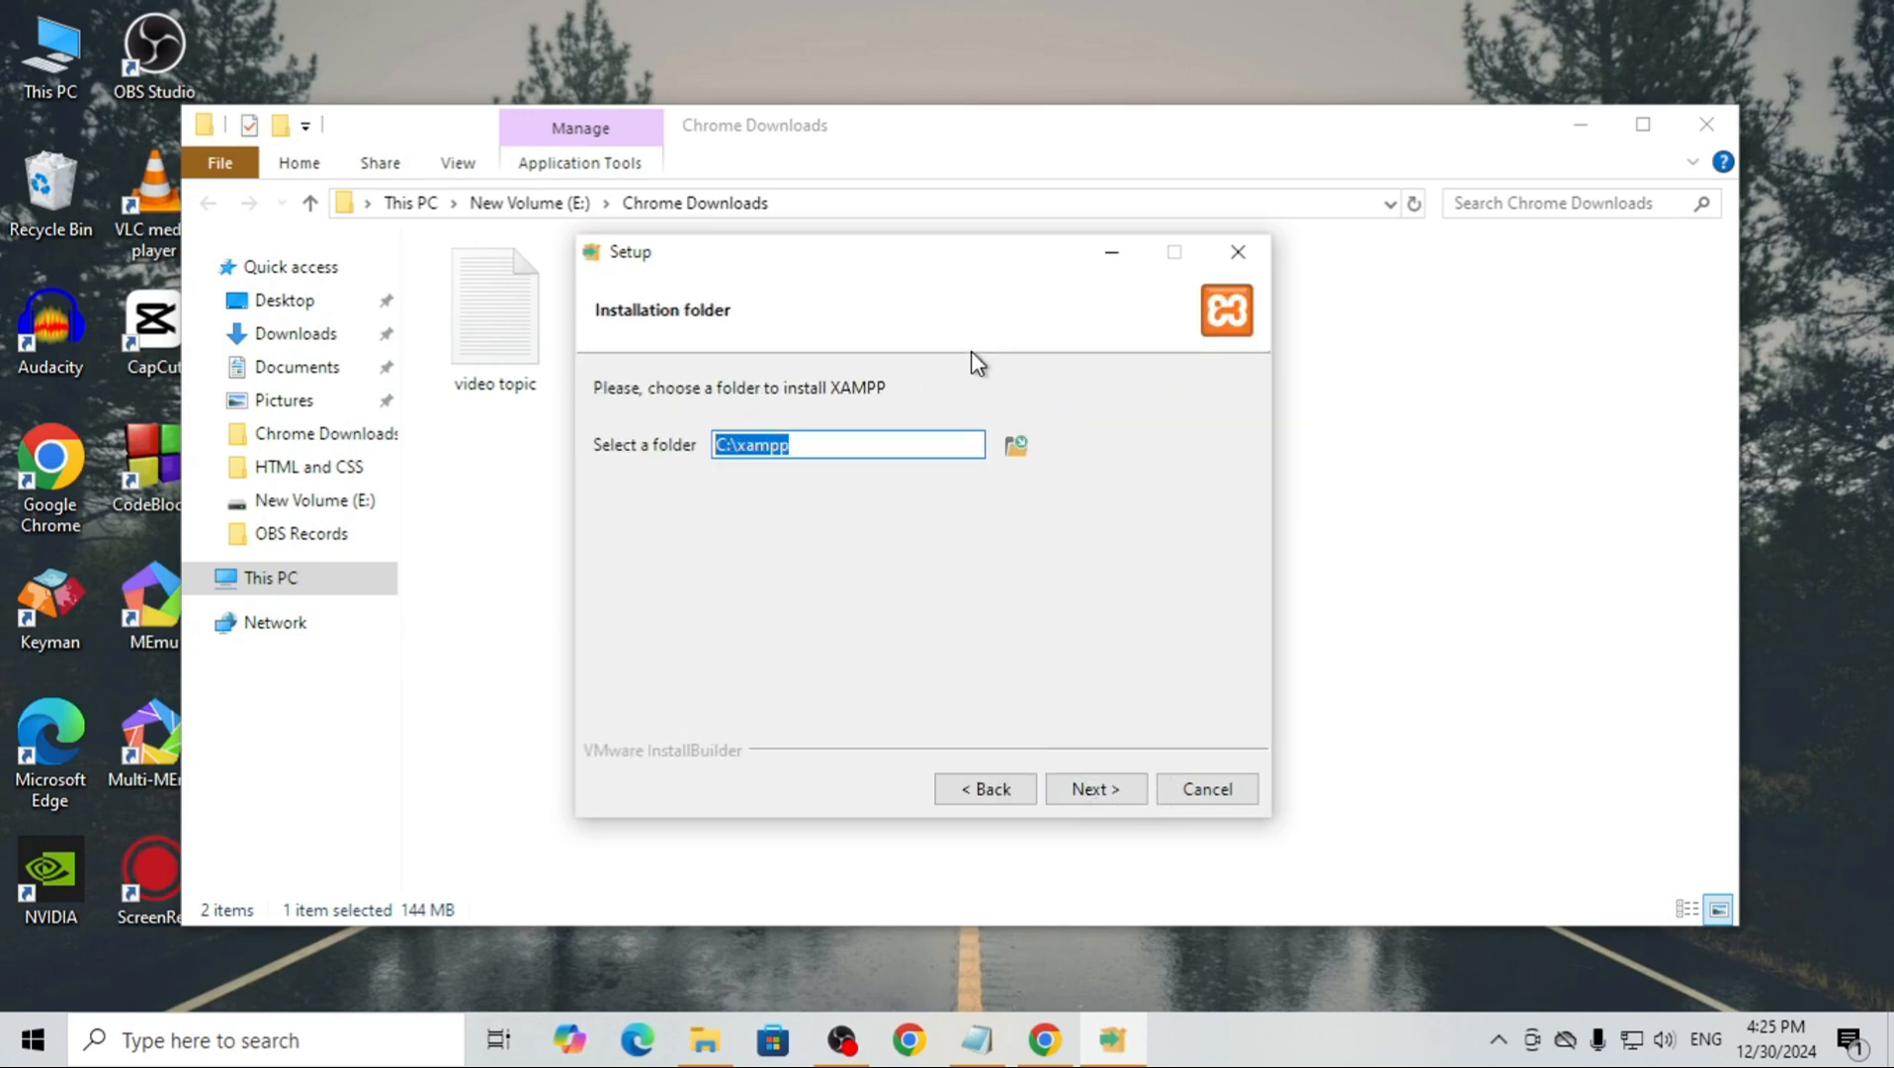
pyautogui.click(1110, 790)
pyautogui.click(1107, 790)
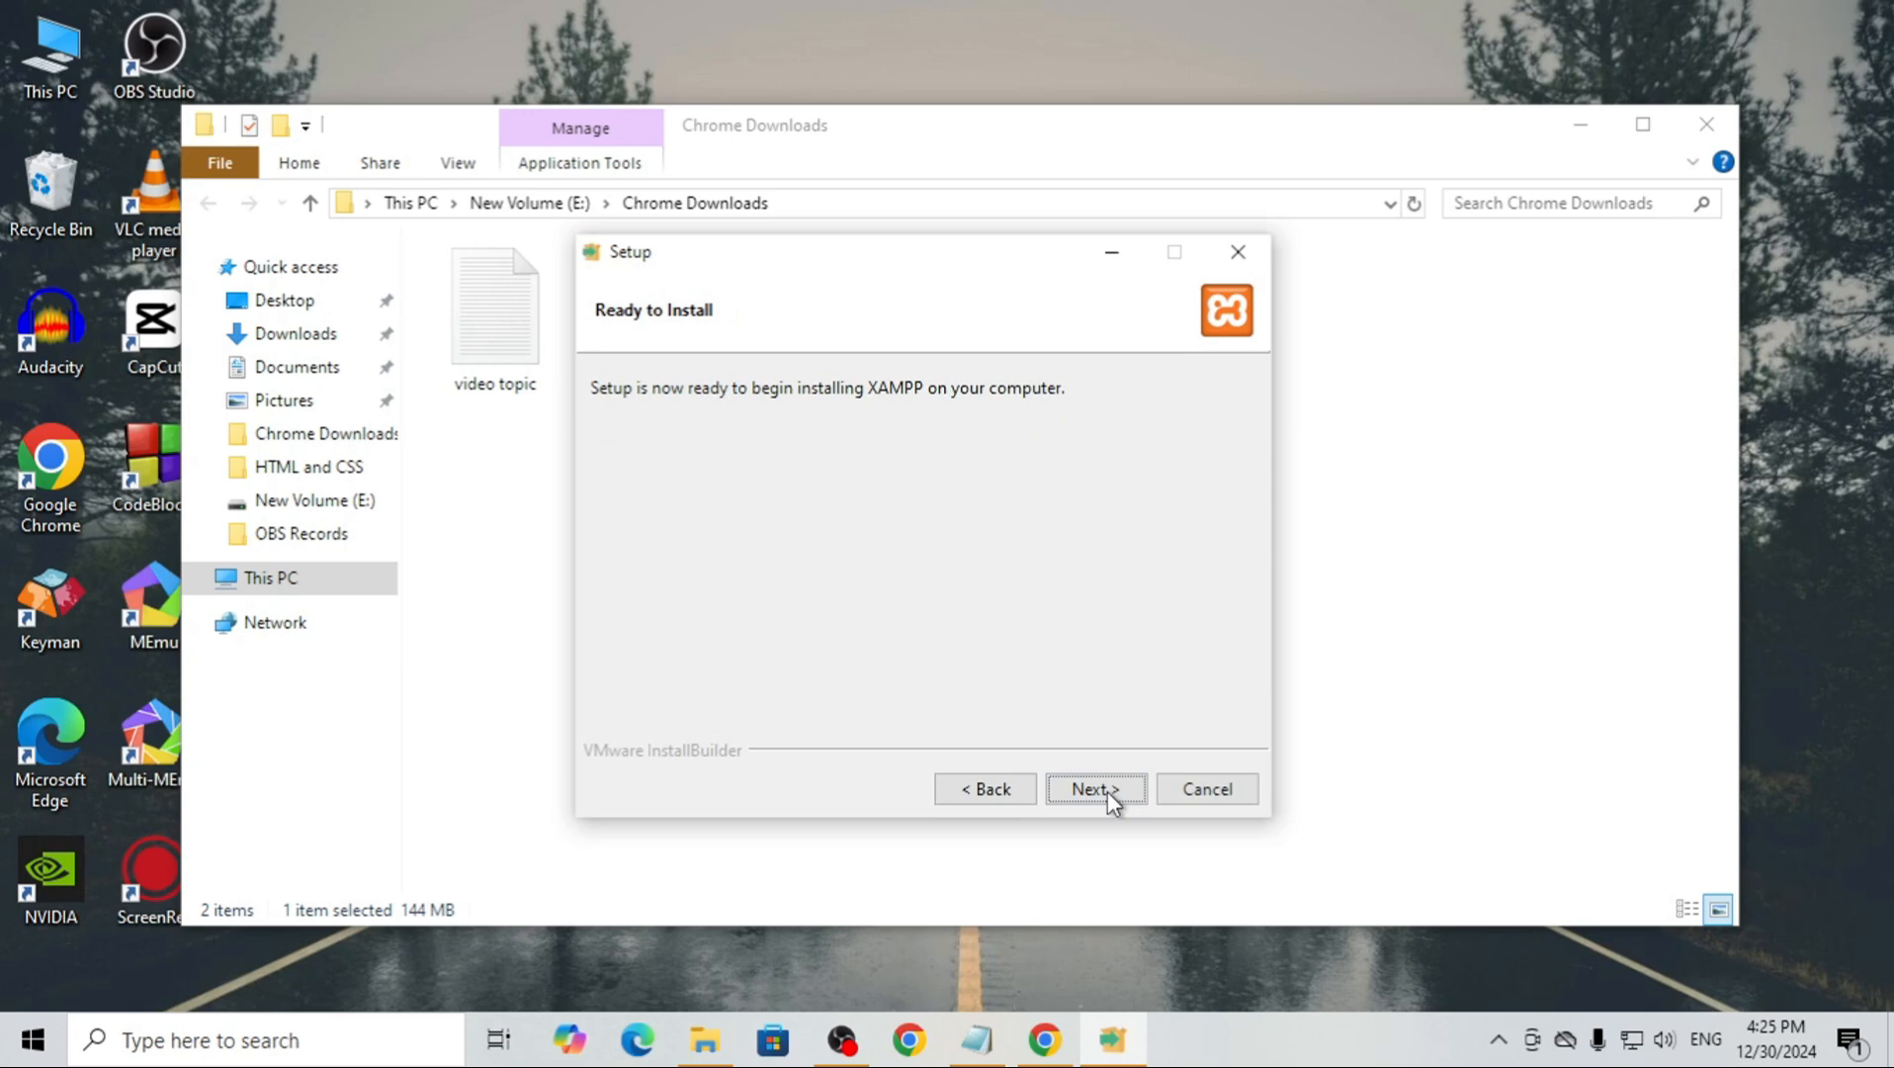
pyautogui.click(1107, 790)
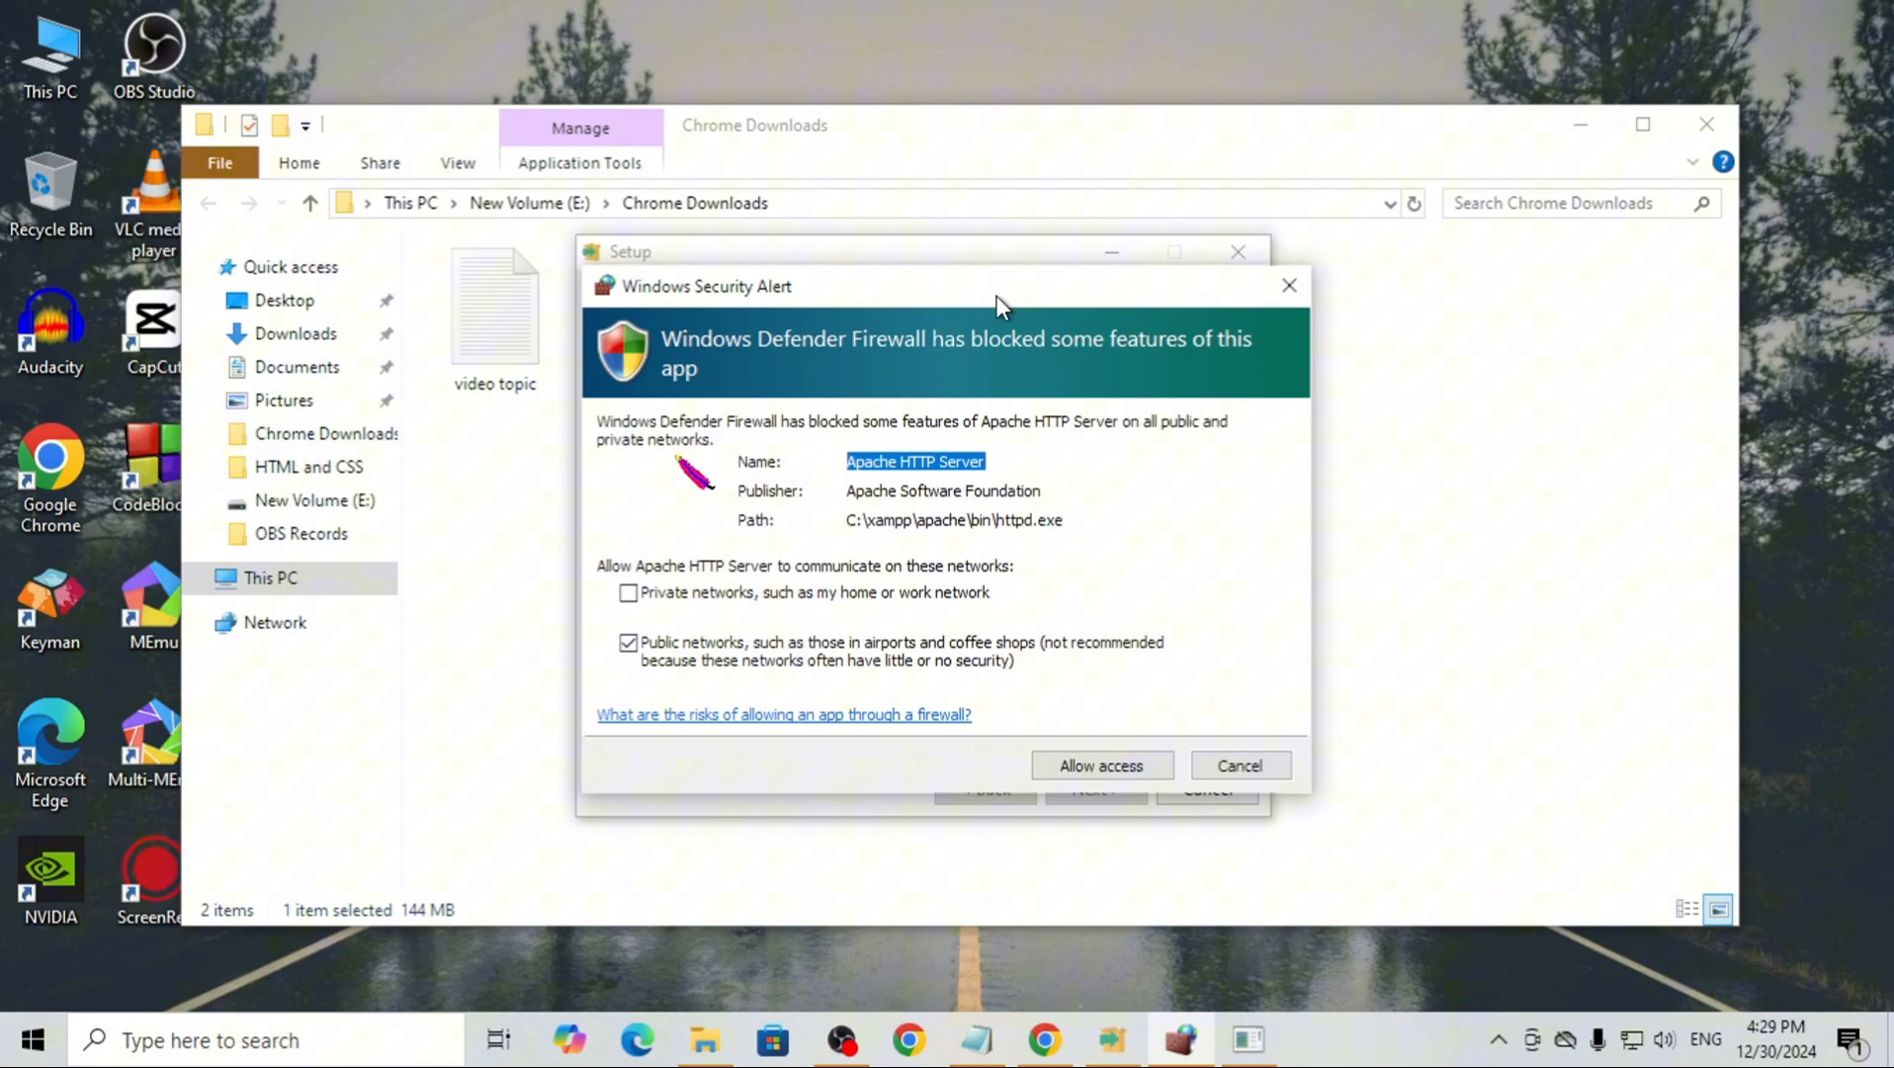
pyautogui.moveTo(996, 296)
pyautogui.mouseDown()
pyautogui.moveTo(1022, 248)
pyautogui.moveTo(934, 269)
pyautogui.moveTo(963, 299)
pyautogui.mouseUp()
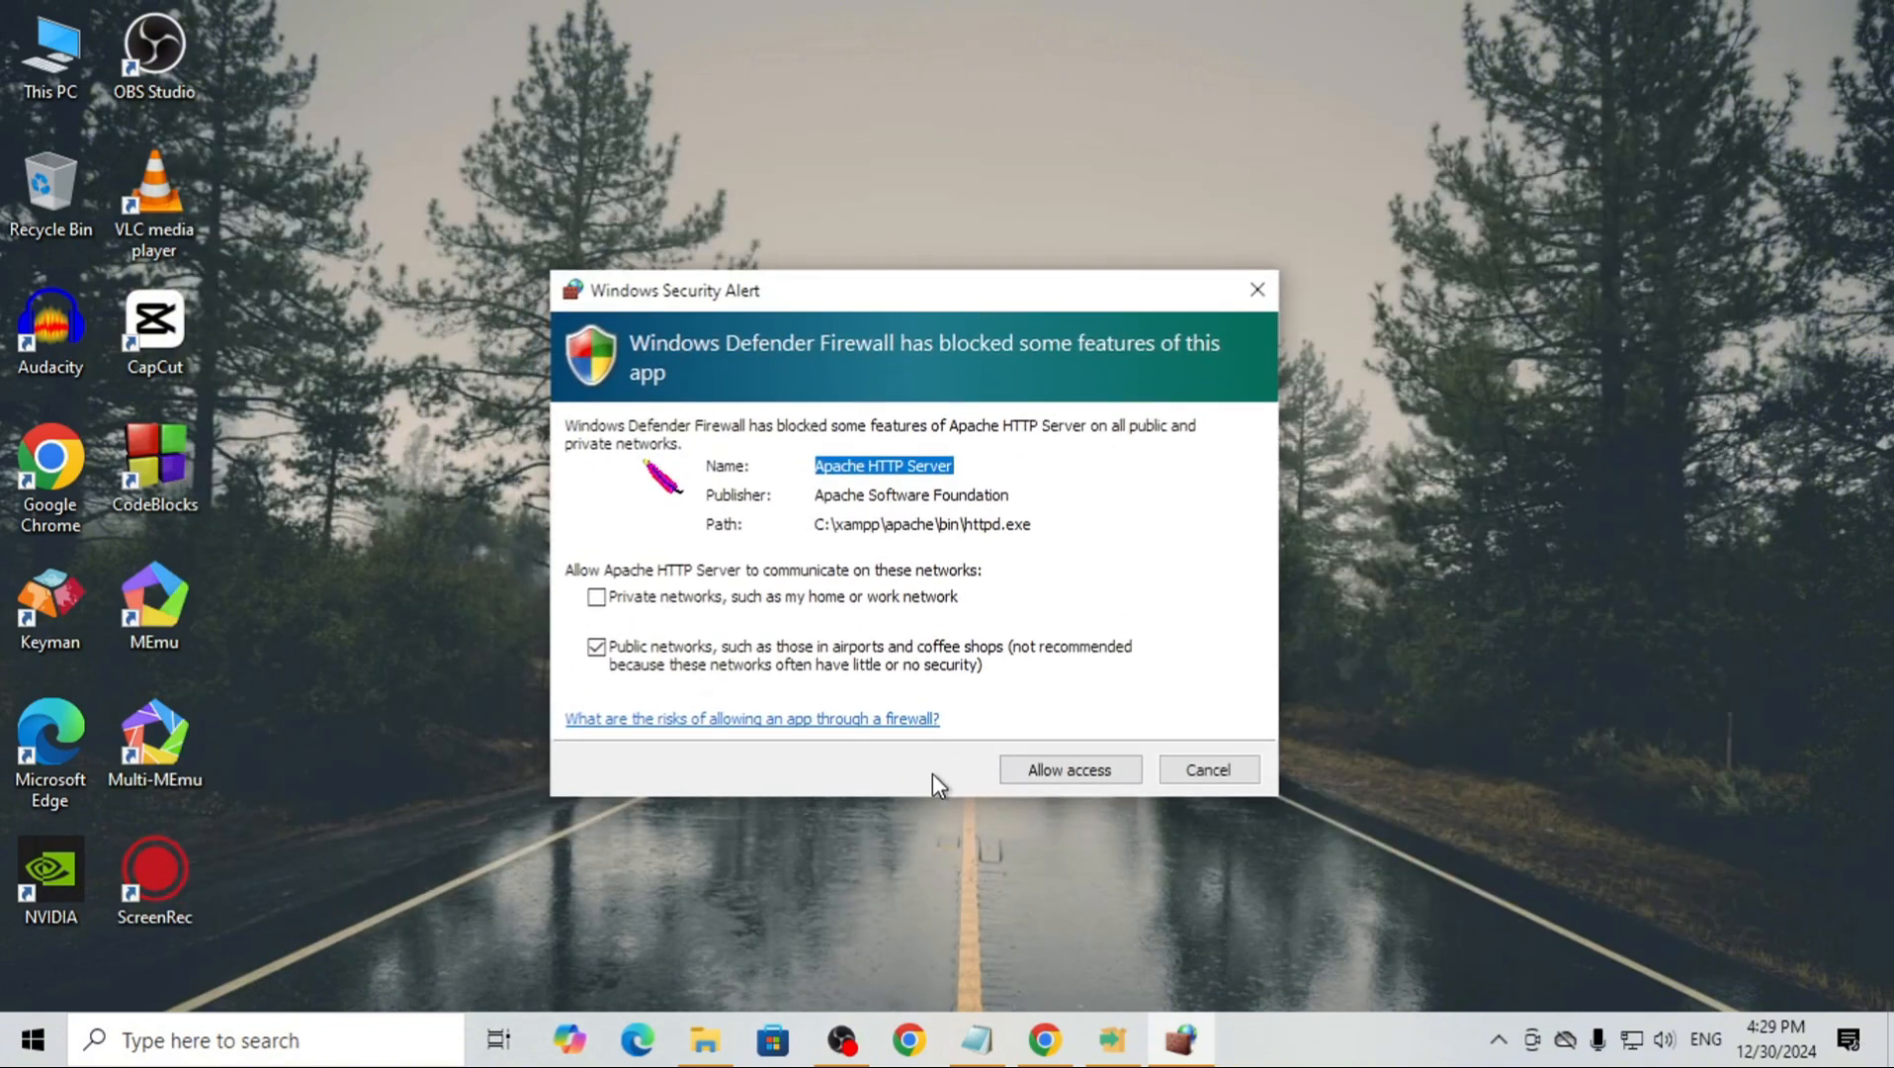
# Allow Apache HTTP Server through the firewall on public networks and finish the XAMPP setup with the Control Panel set to start
pyautogui.click(1075, 780)
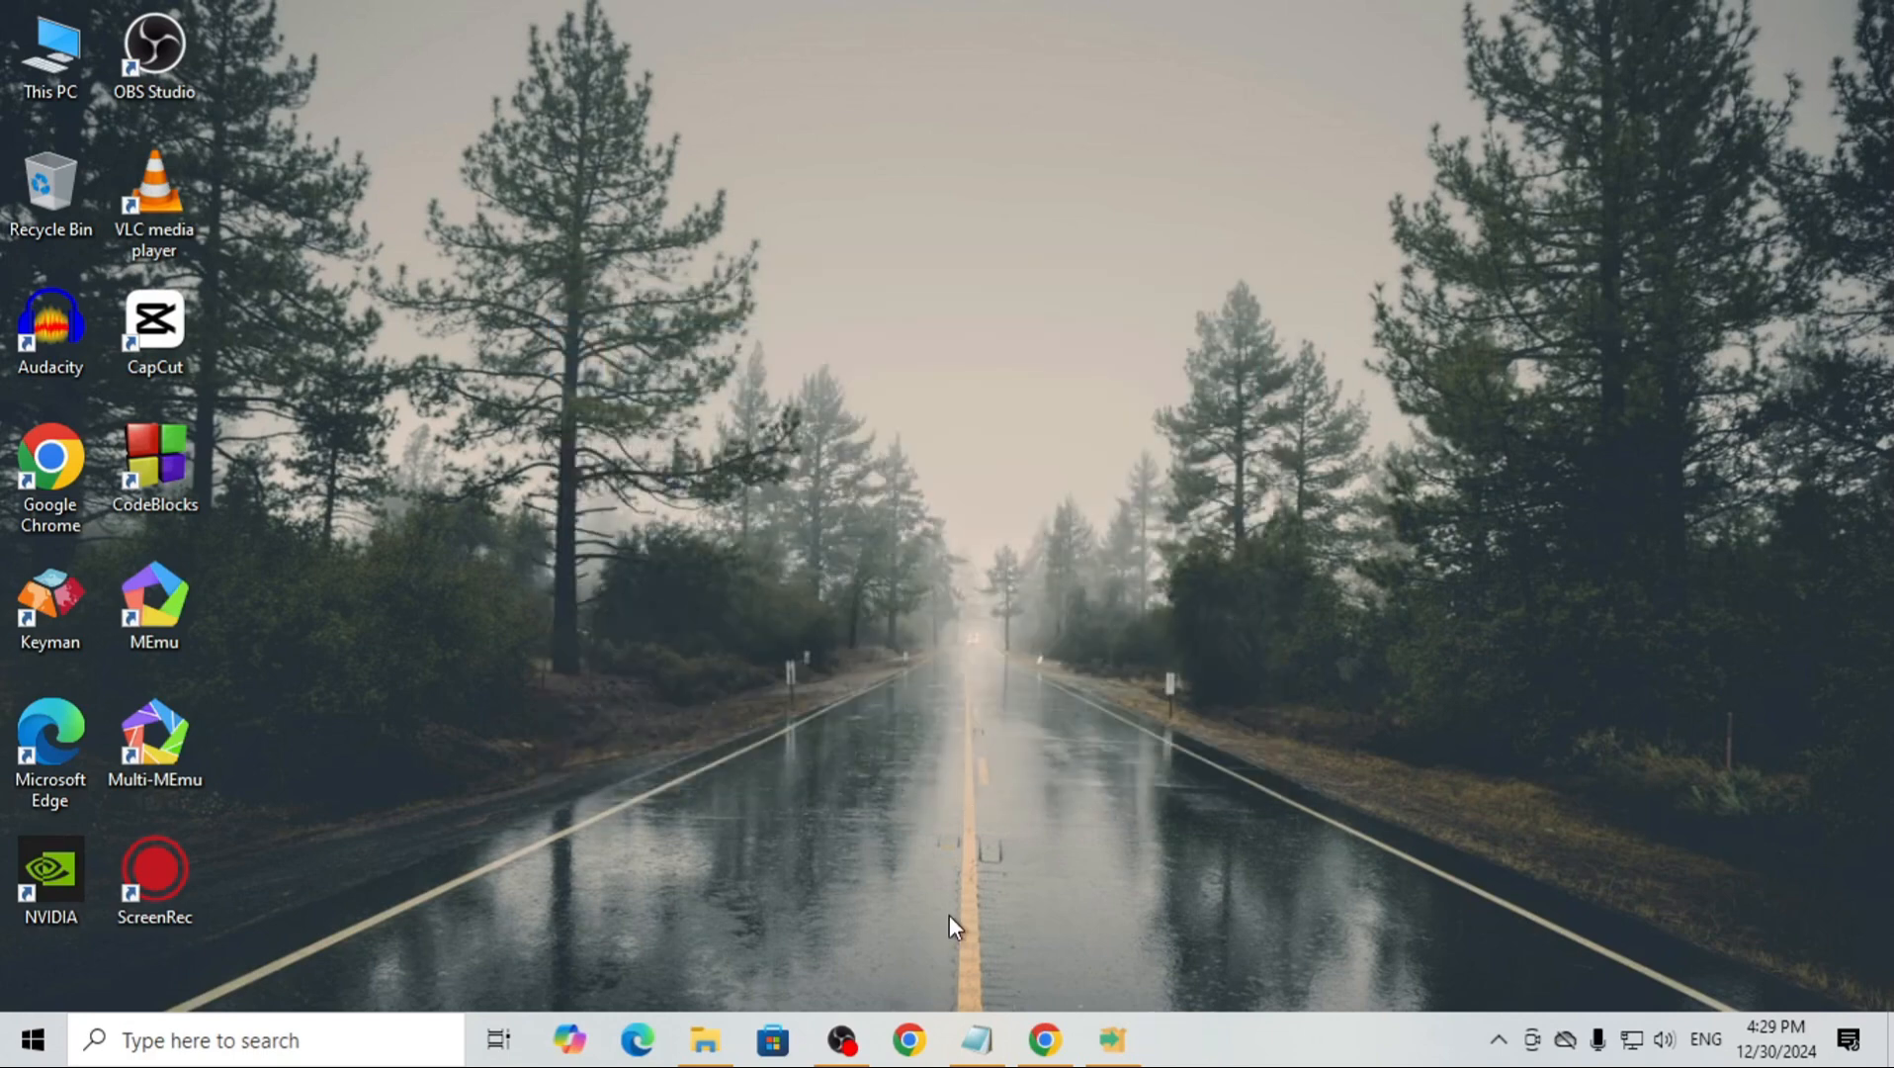
pyautogui.click(1120, 1048)
pyautogui.moveTo(776, 271); pyautogui.dragTo(702, 174)
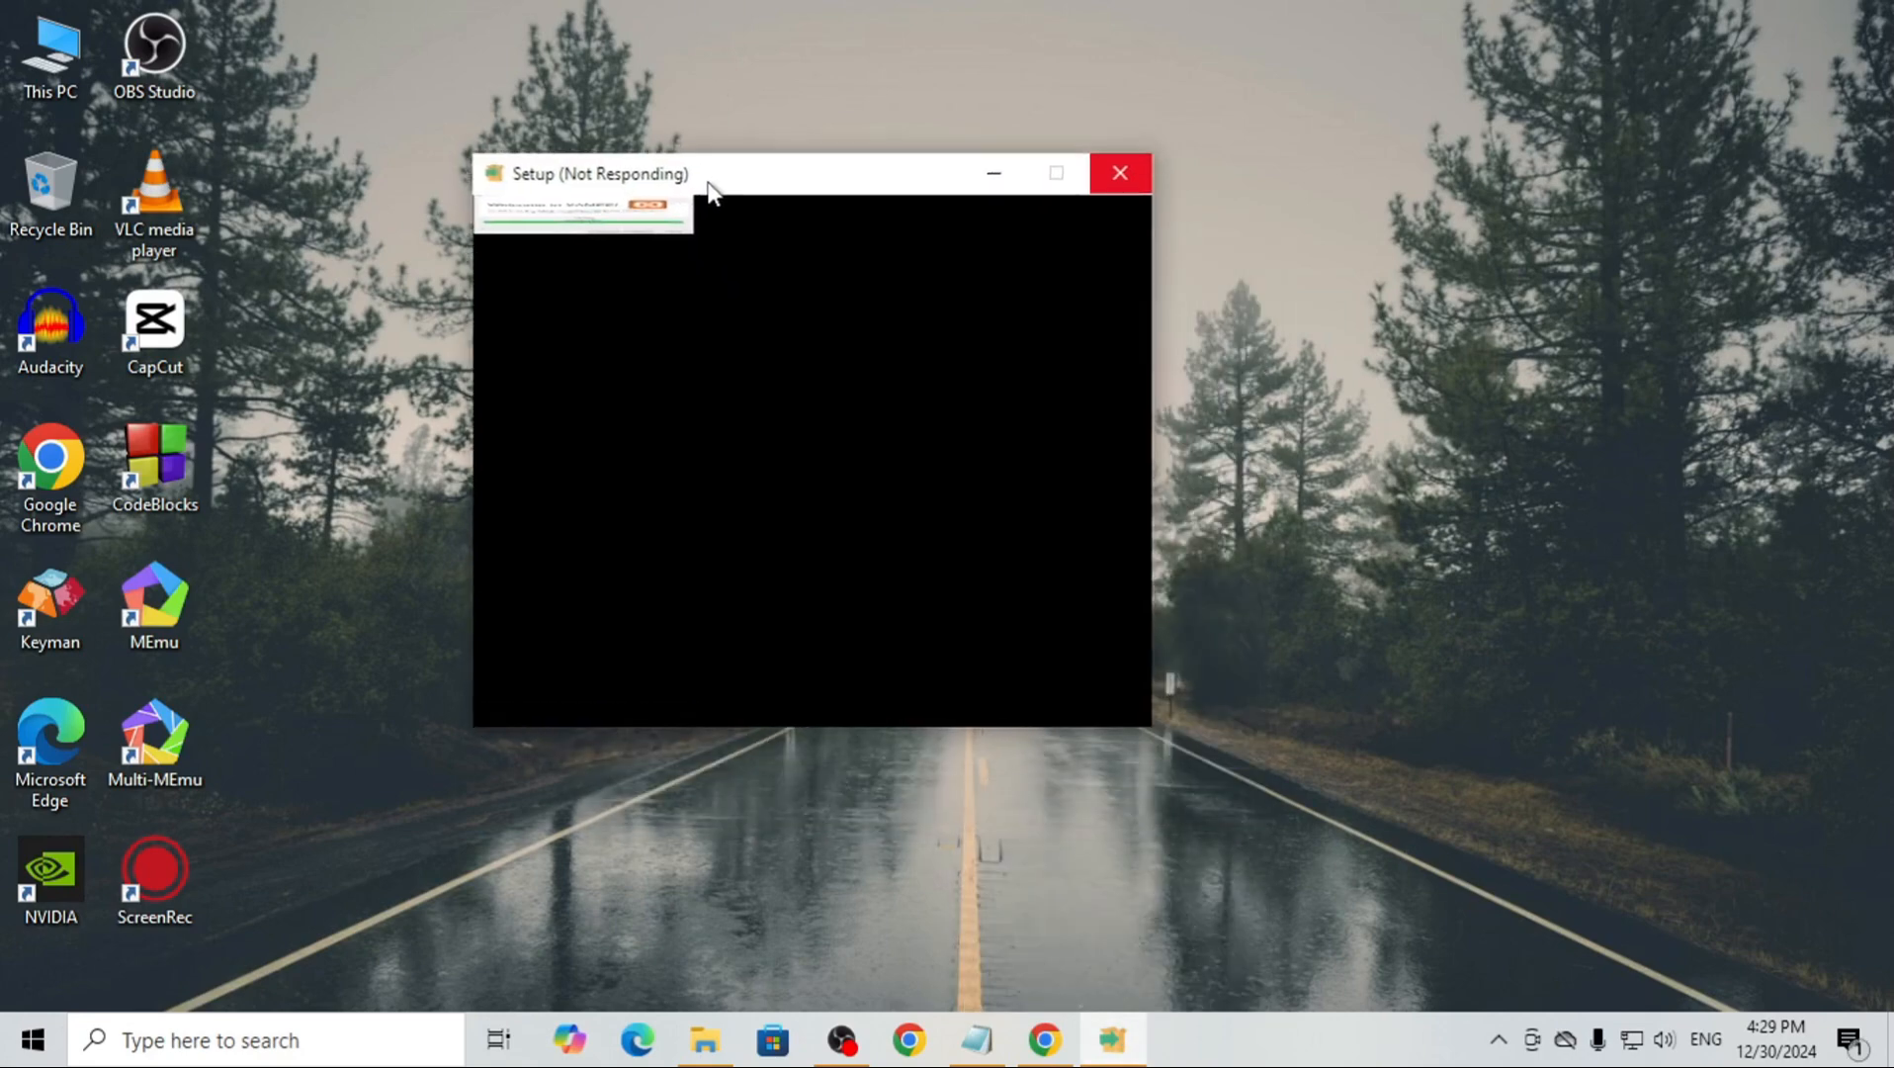
pyautogui.rightClick(1252, 169)
pyautogui.click(1323, 250)
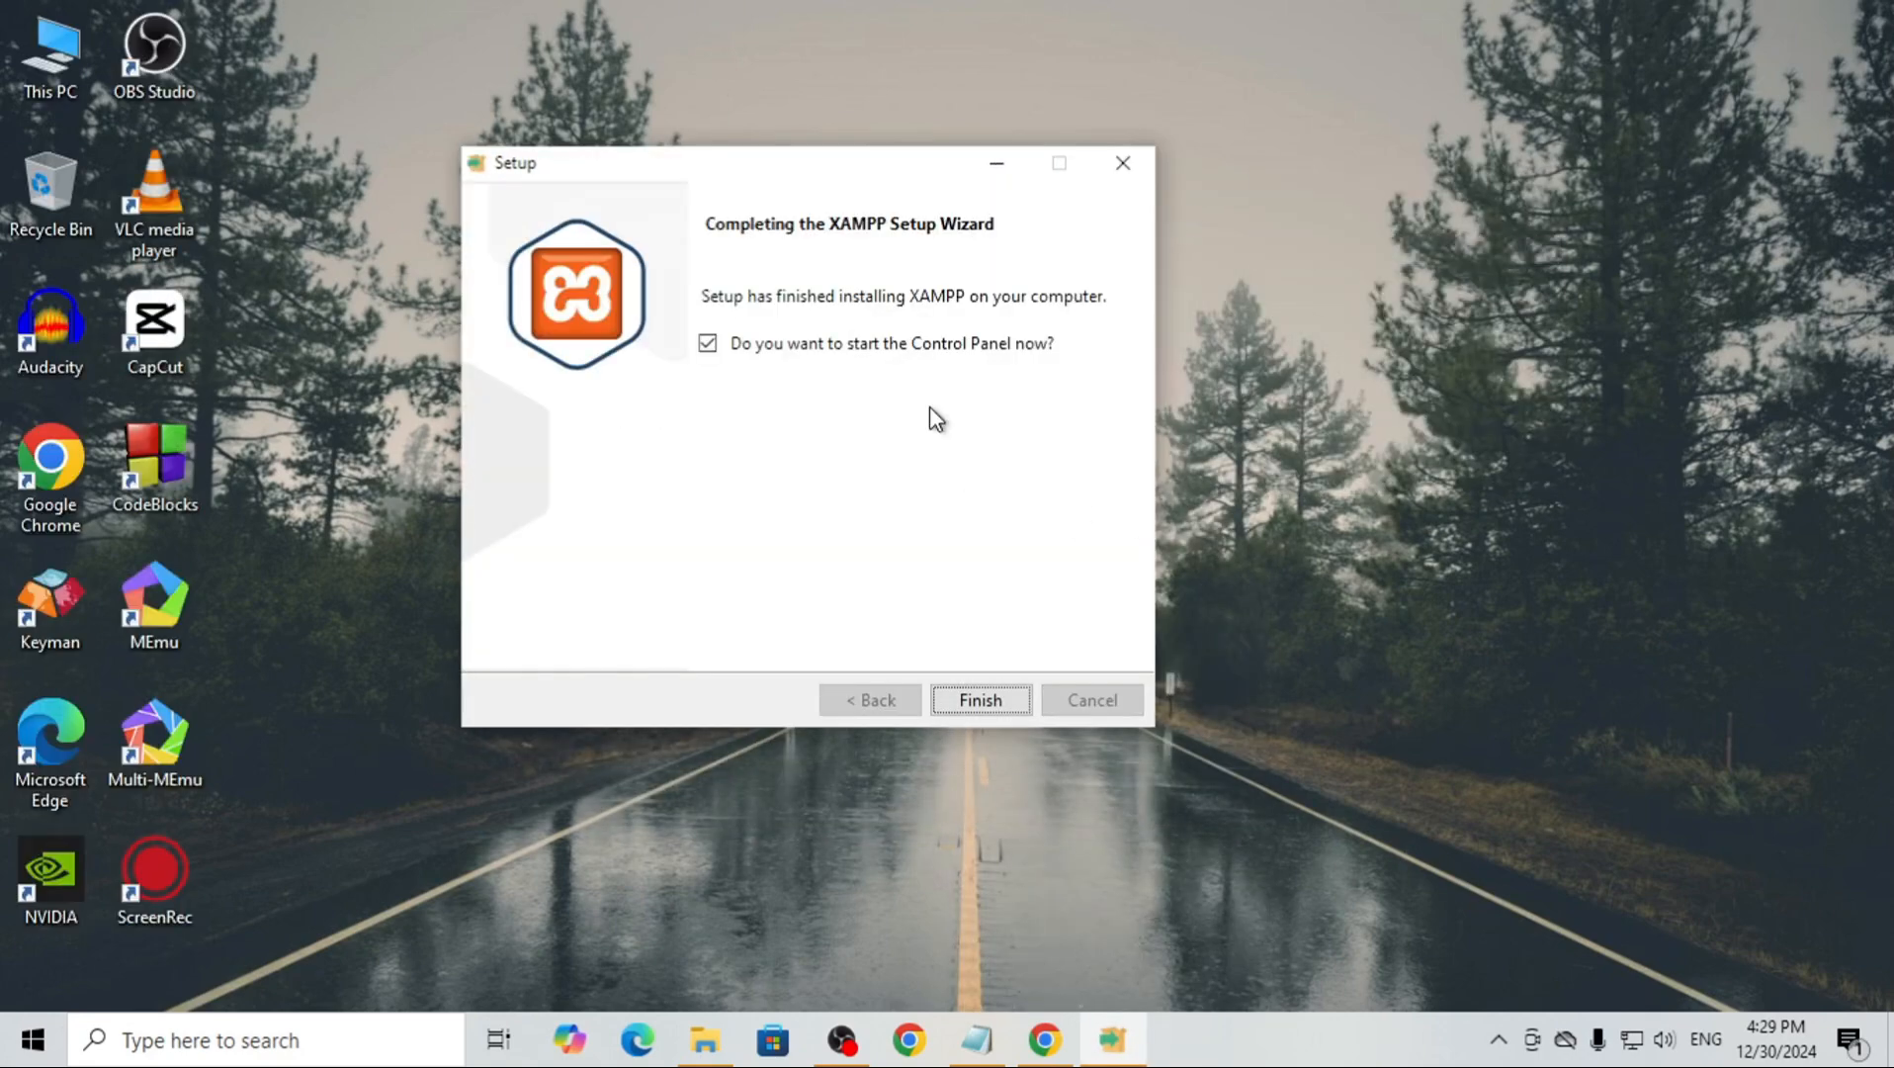
pyautogui.click(981, 700)
pyautogui.rightClick(770, 184)
pyautogui.click(835, 262)
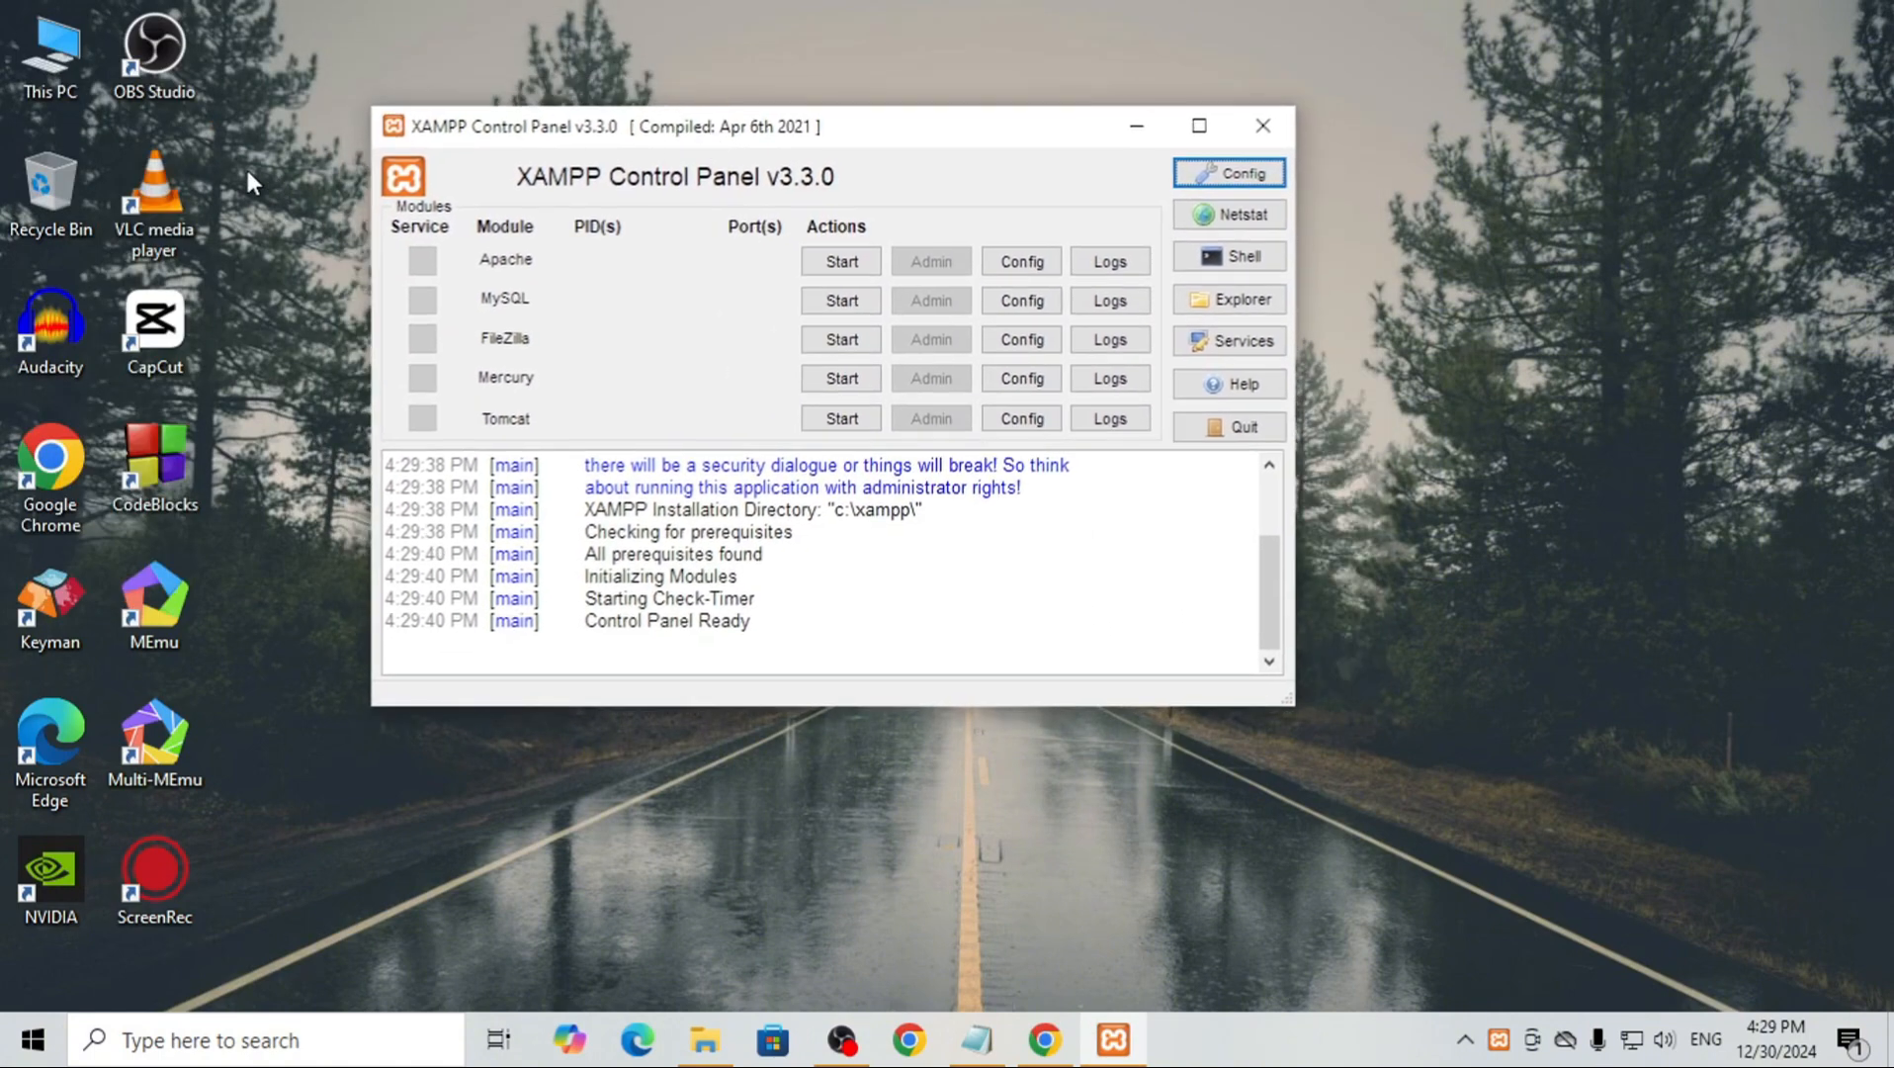
# Open the htdocs folder inside C:\xampp in File Explorer
pyautogui.doubleClick(74, 48)
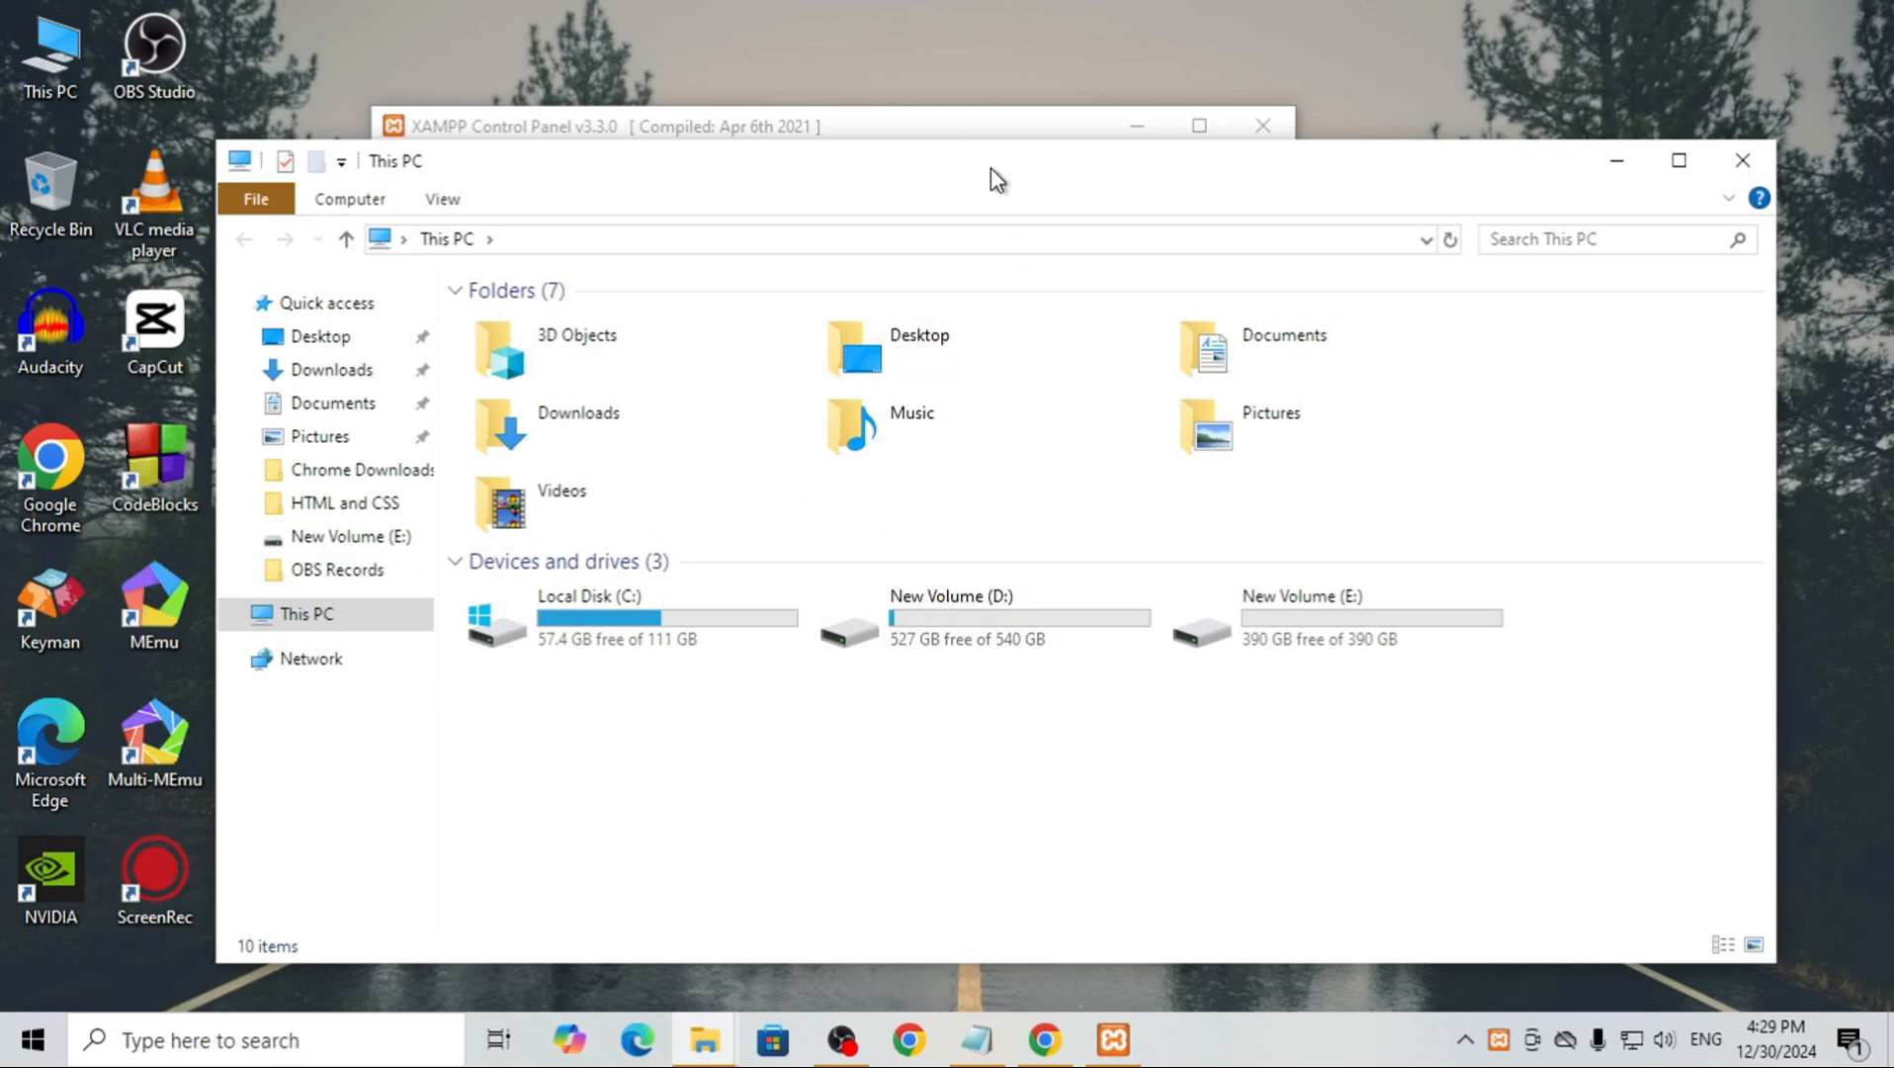
pyautogui.moveTo(1028, 178); pyautogui.dragTo(955, 160)
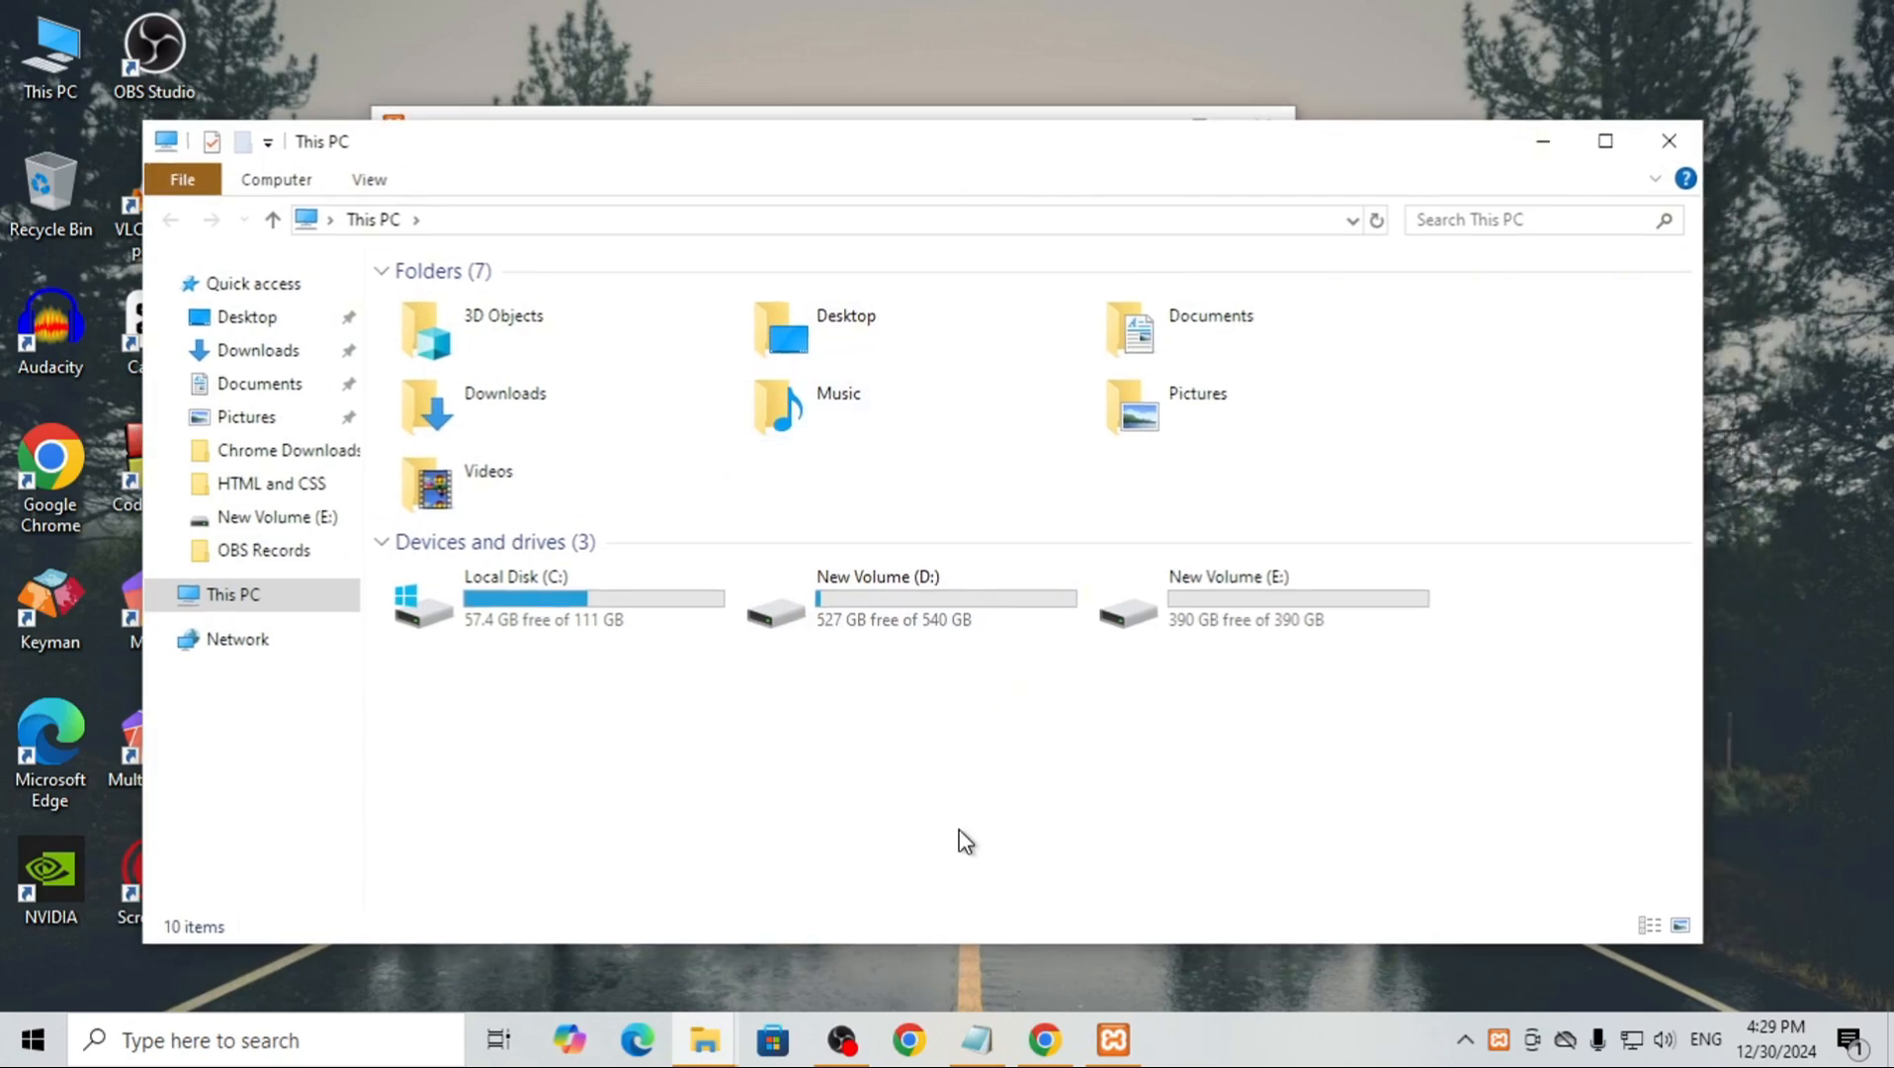
pyautogui.doubleClick(539, 603)
pyautogui.doubleClick(465, 455)
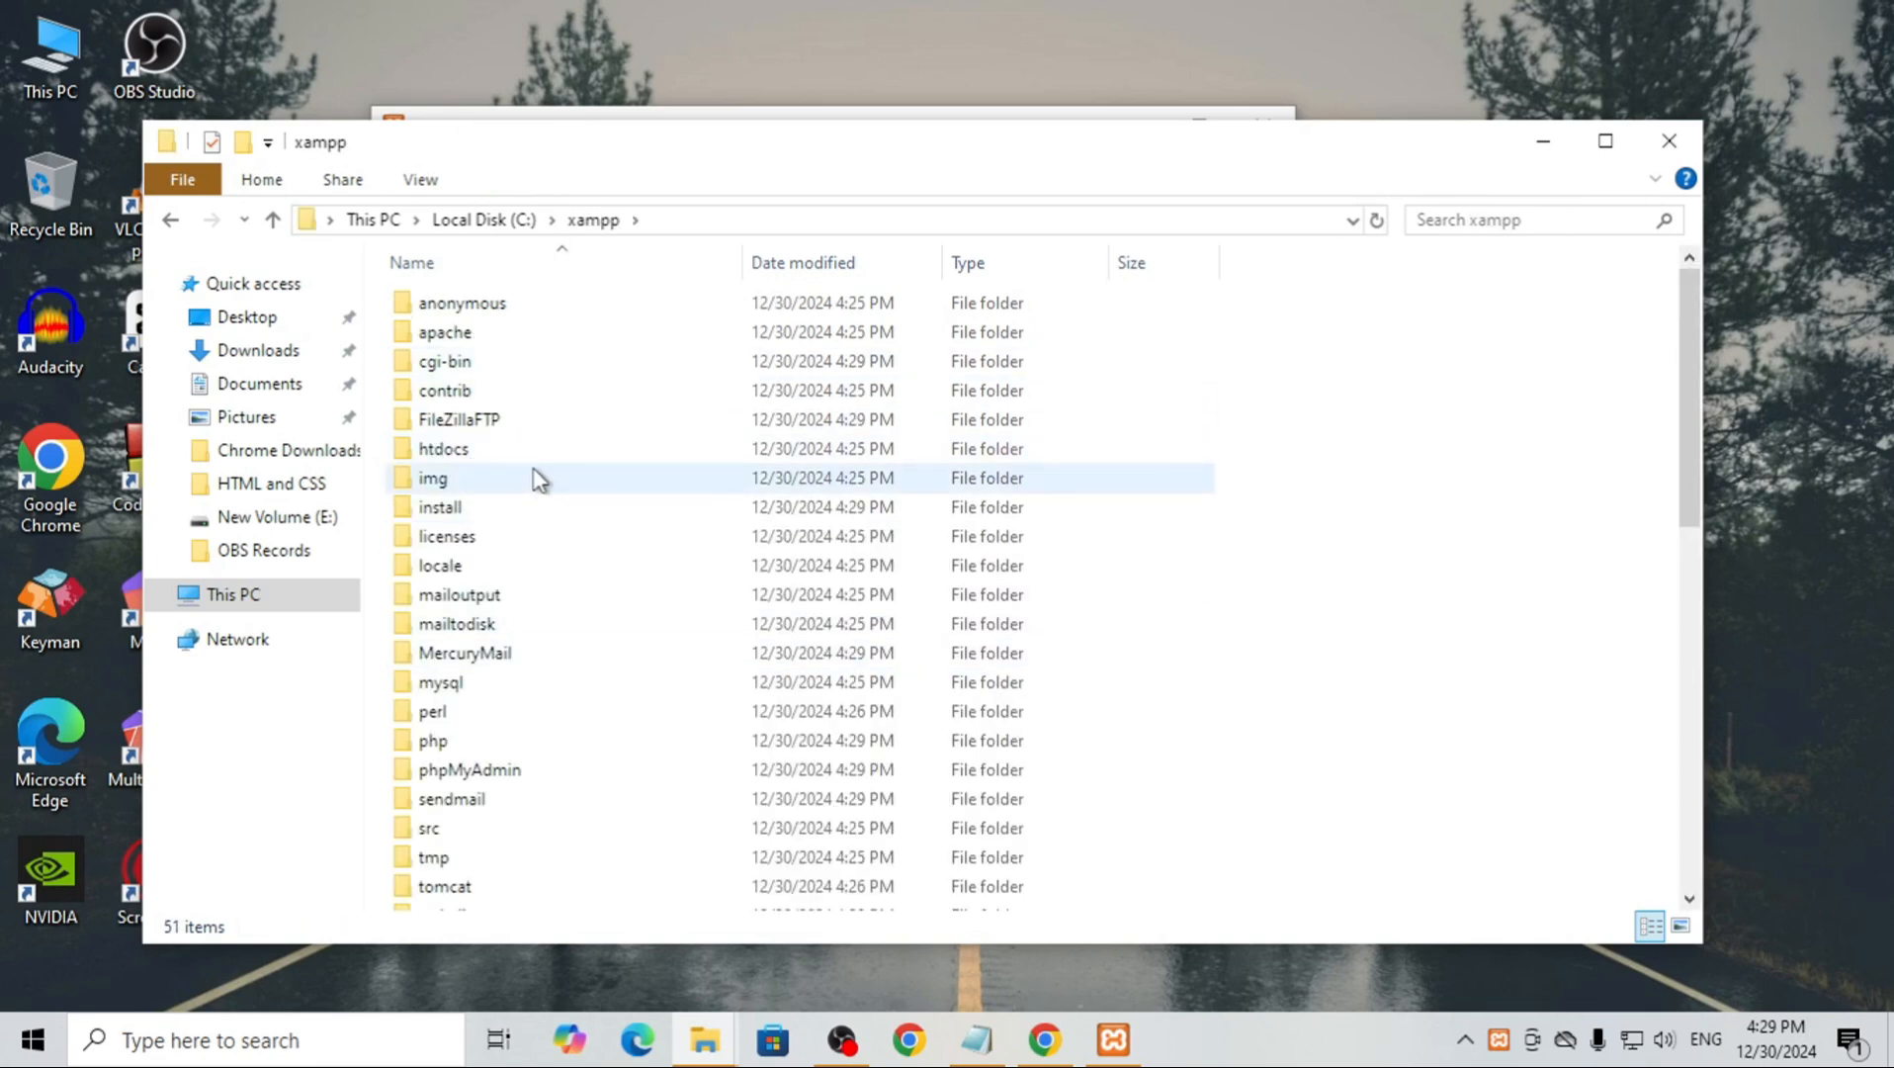
pyautogui.doubleClick(509, 451)
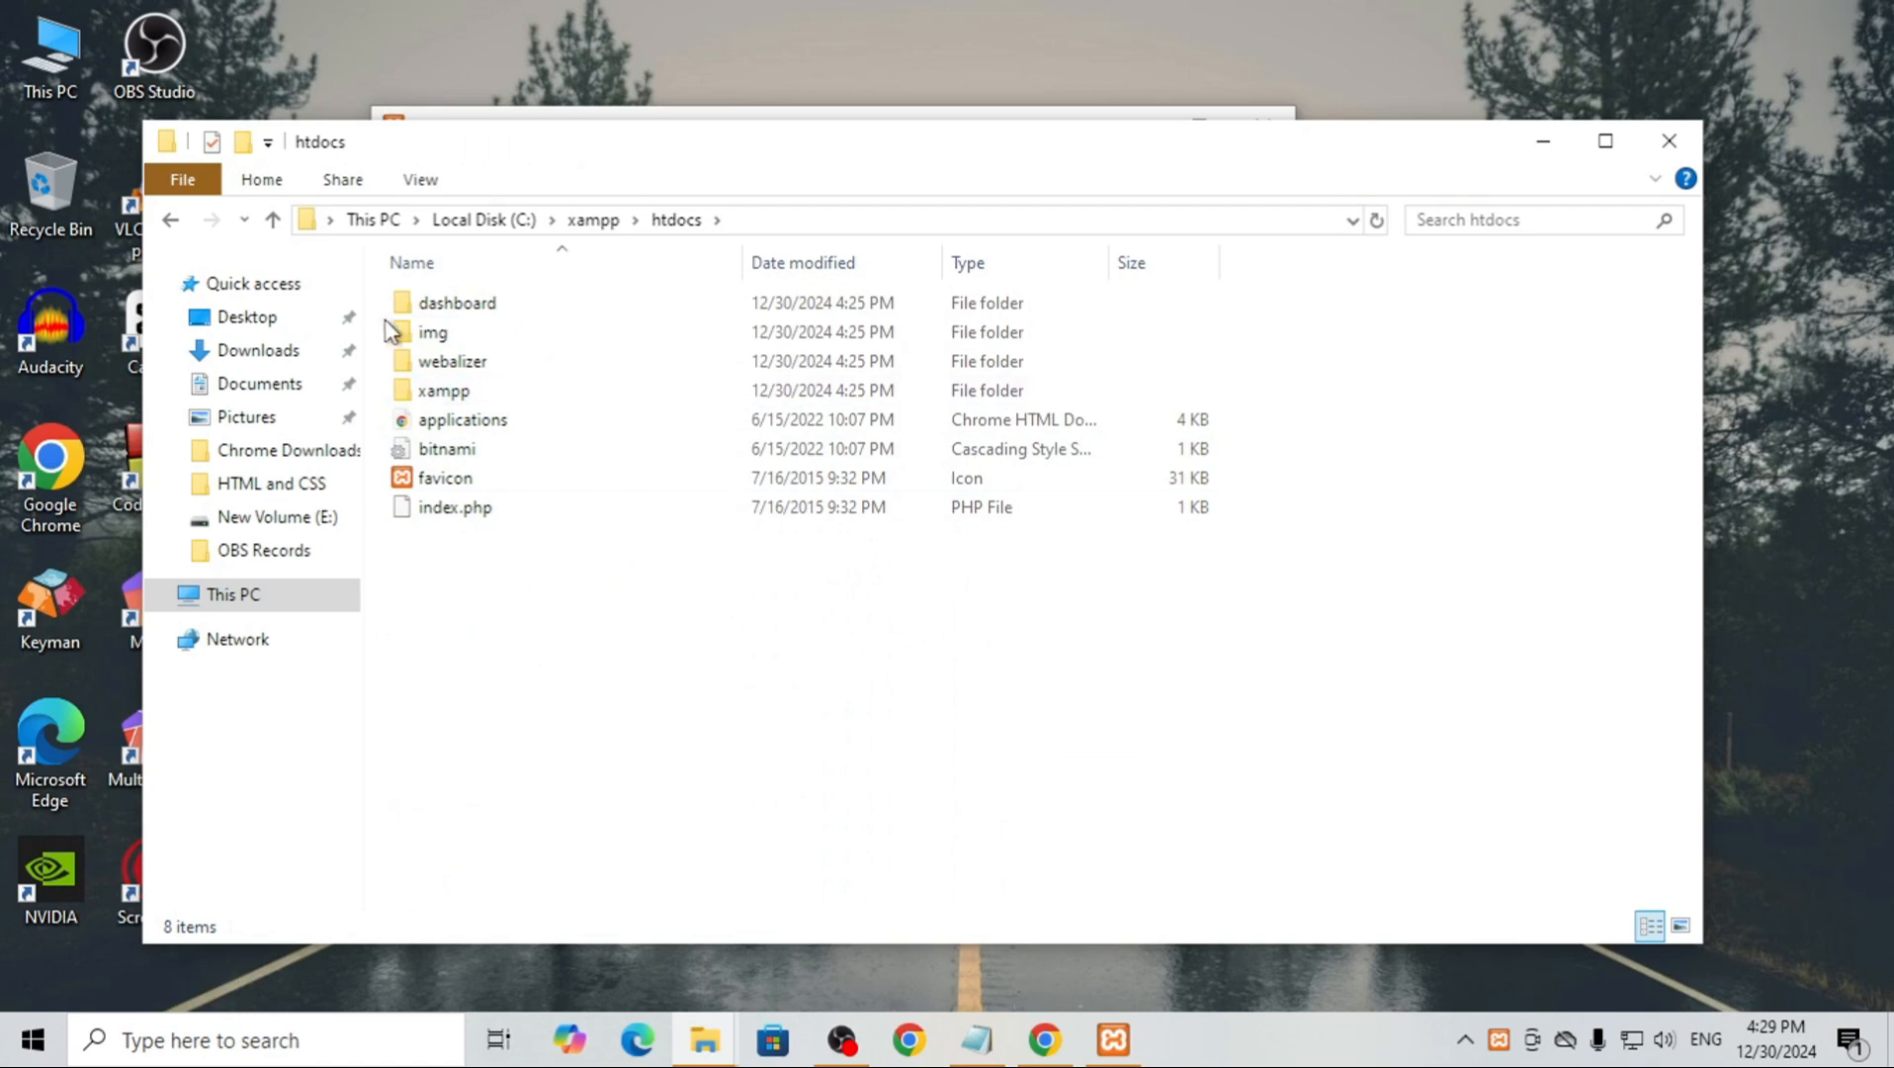
# Create a new folder named wordpress inside htdocs
pyautogui.click(242, 144)
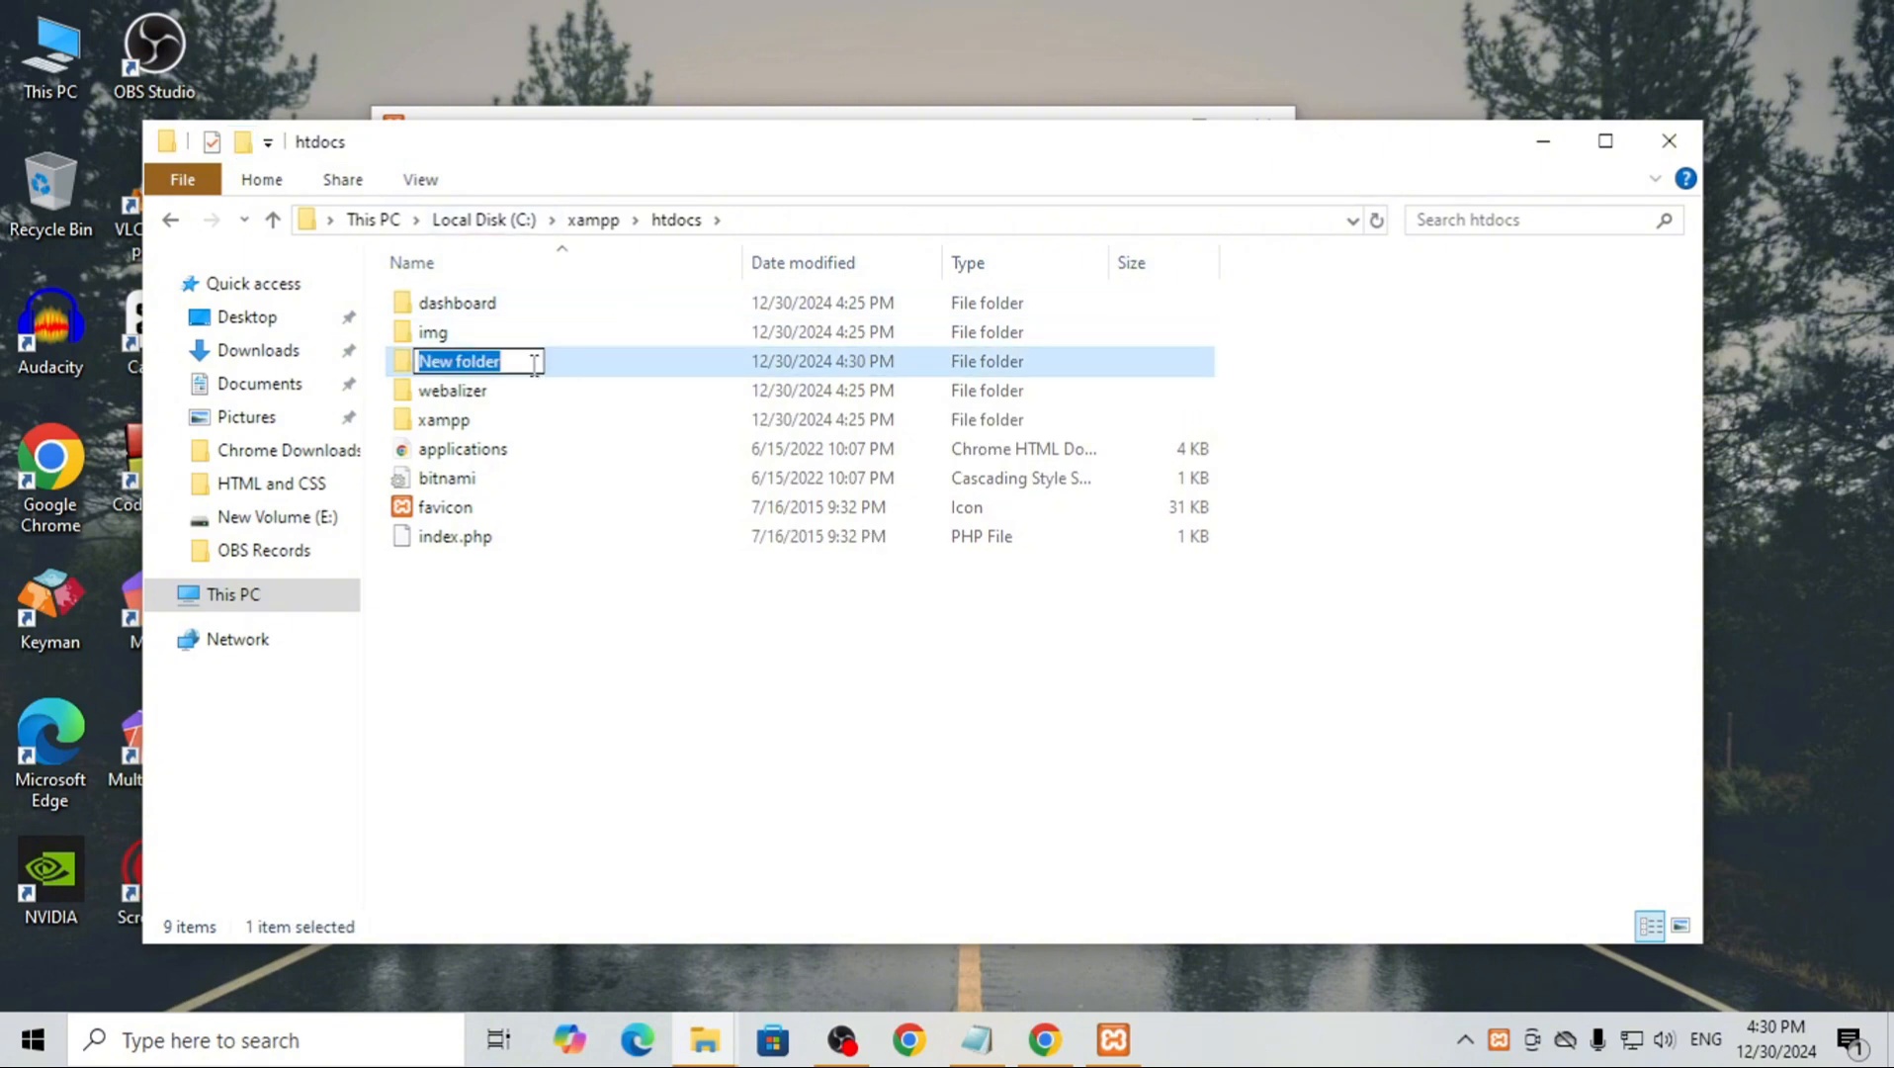
pyautogui.write('wordpress')
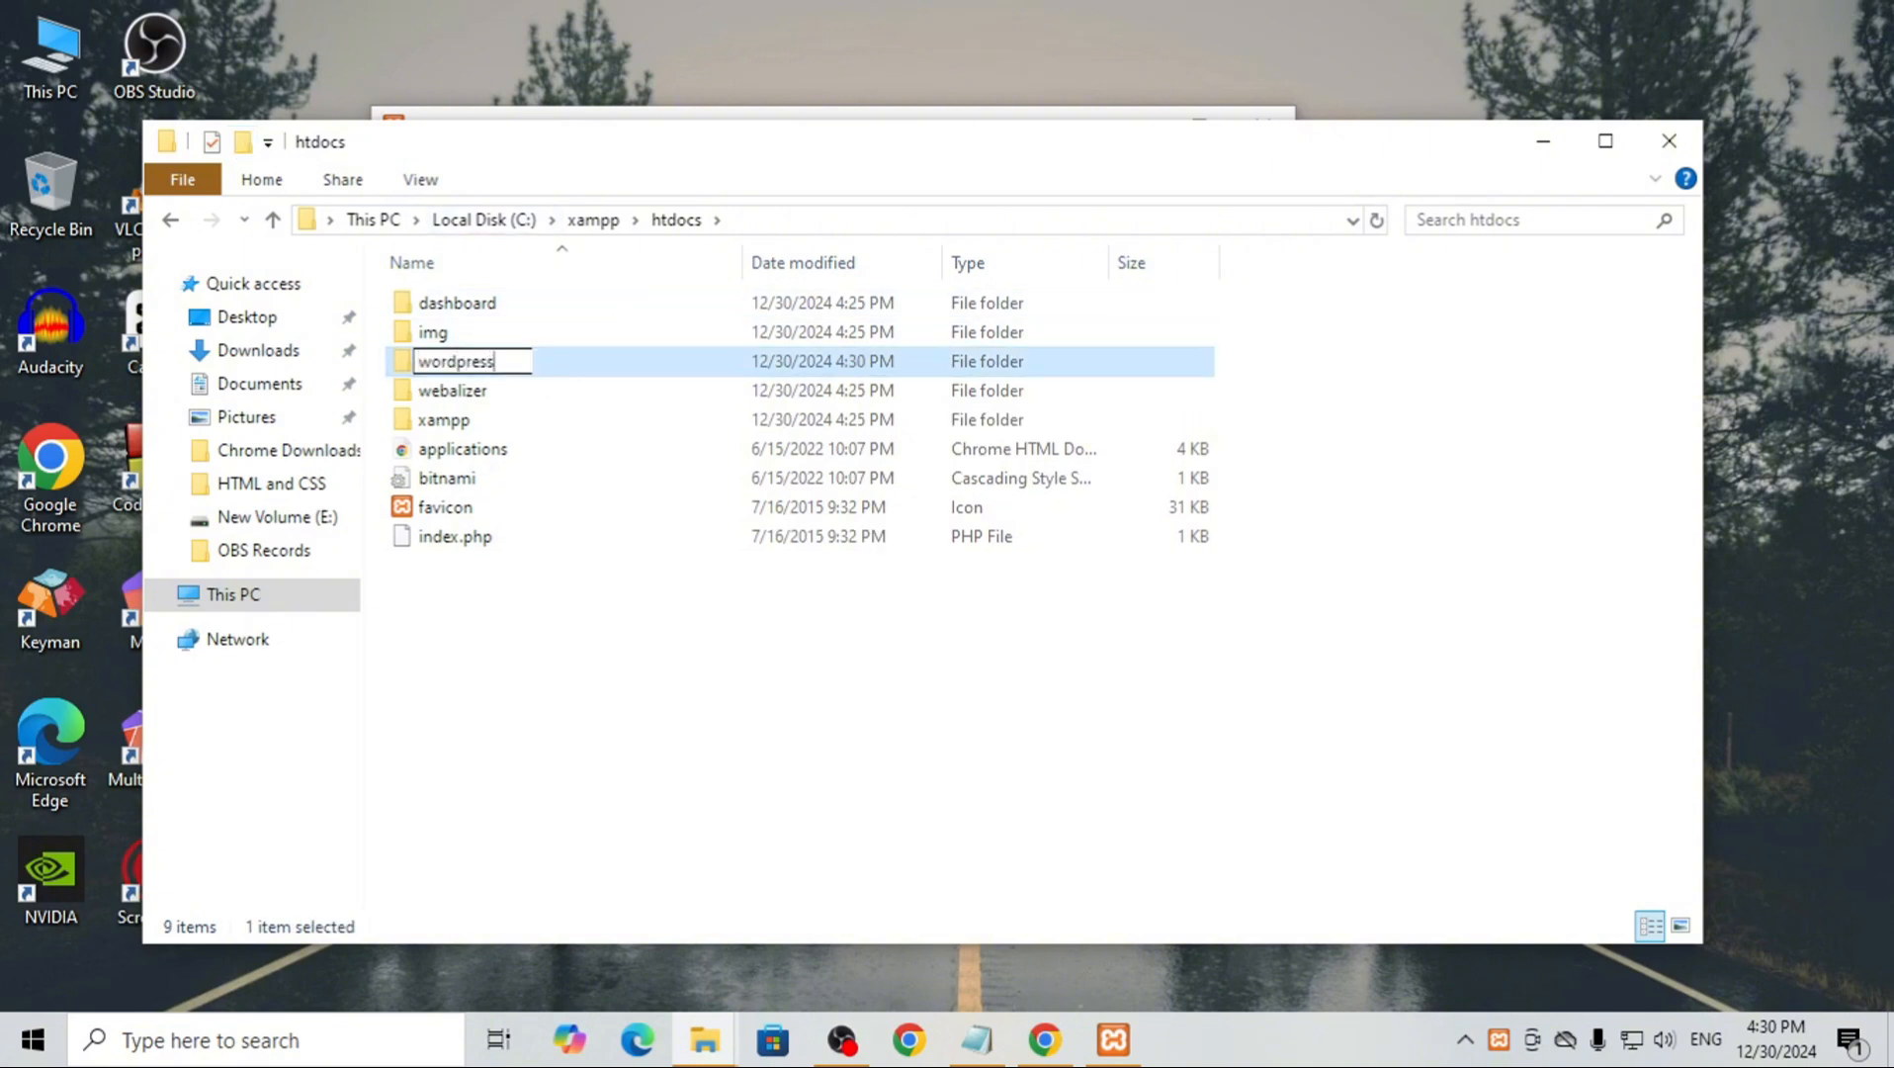
pyautogui.press('Return')
pyautogui.click(552, 835)
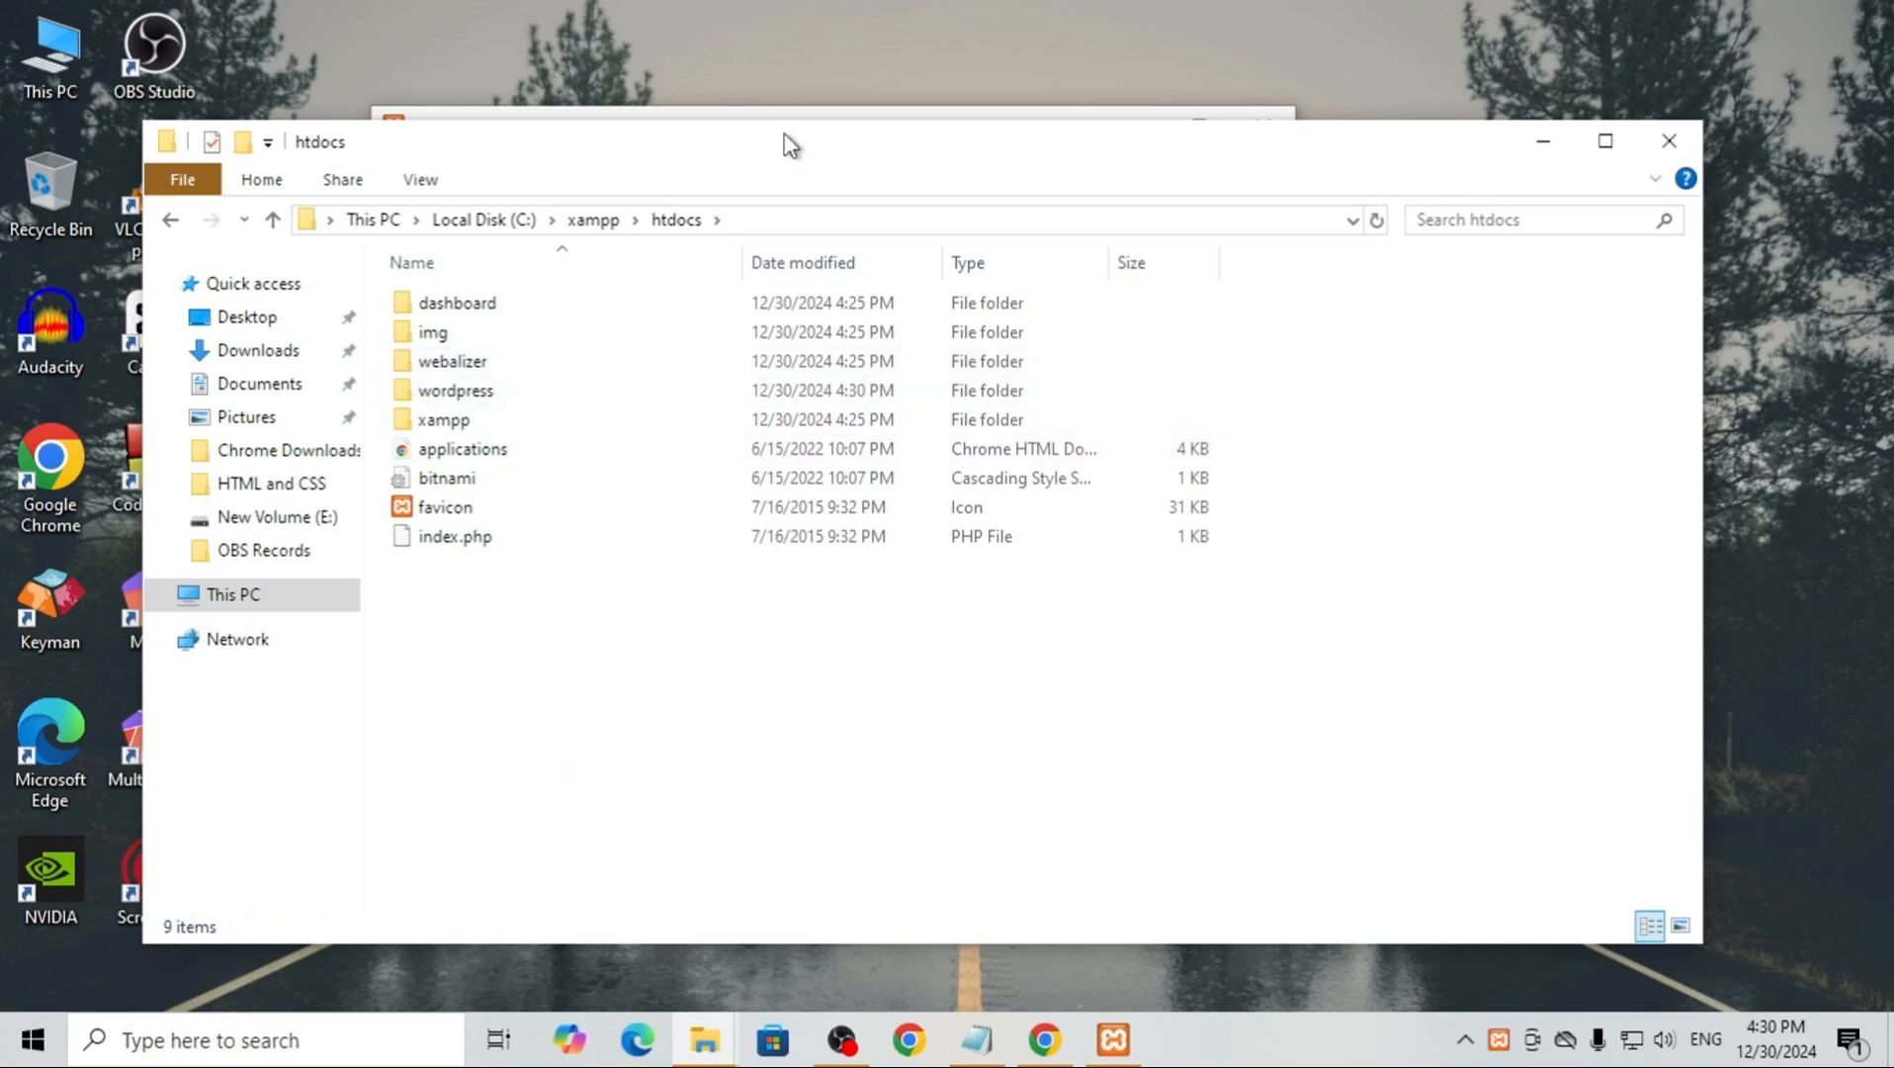
# Start the Apache and MySQL modules in the XAMPP Control Panel and allow mysqld through the firewall on public networks
pyautogui.click(831, 114)
pyautogui.click(838, 263)
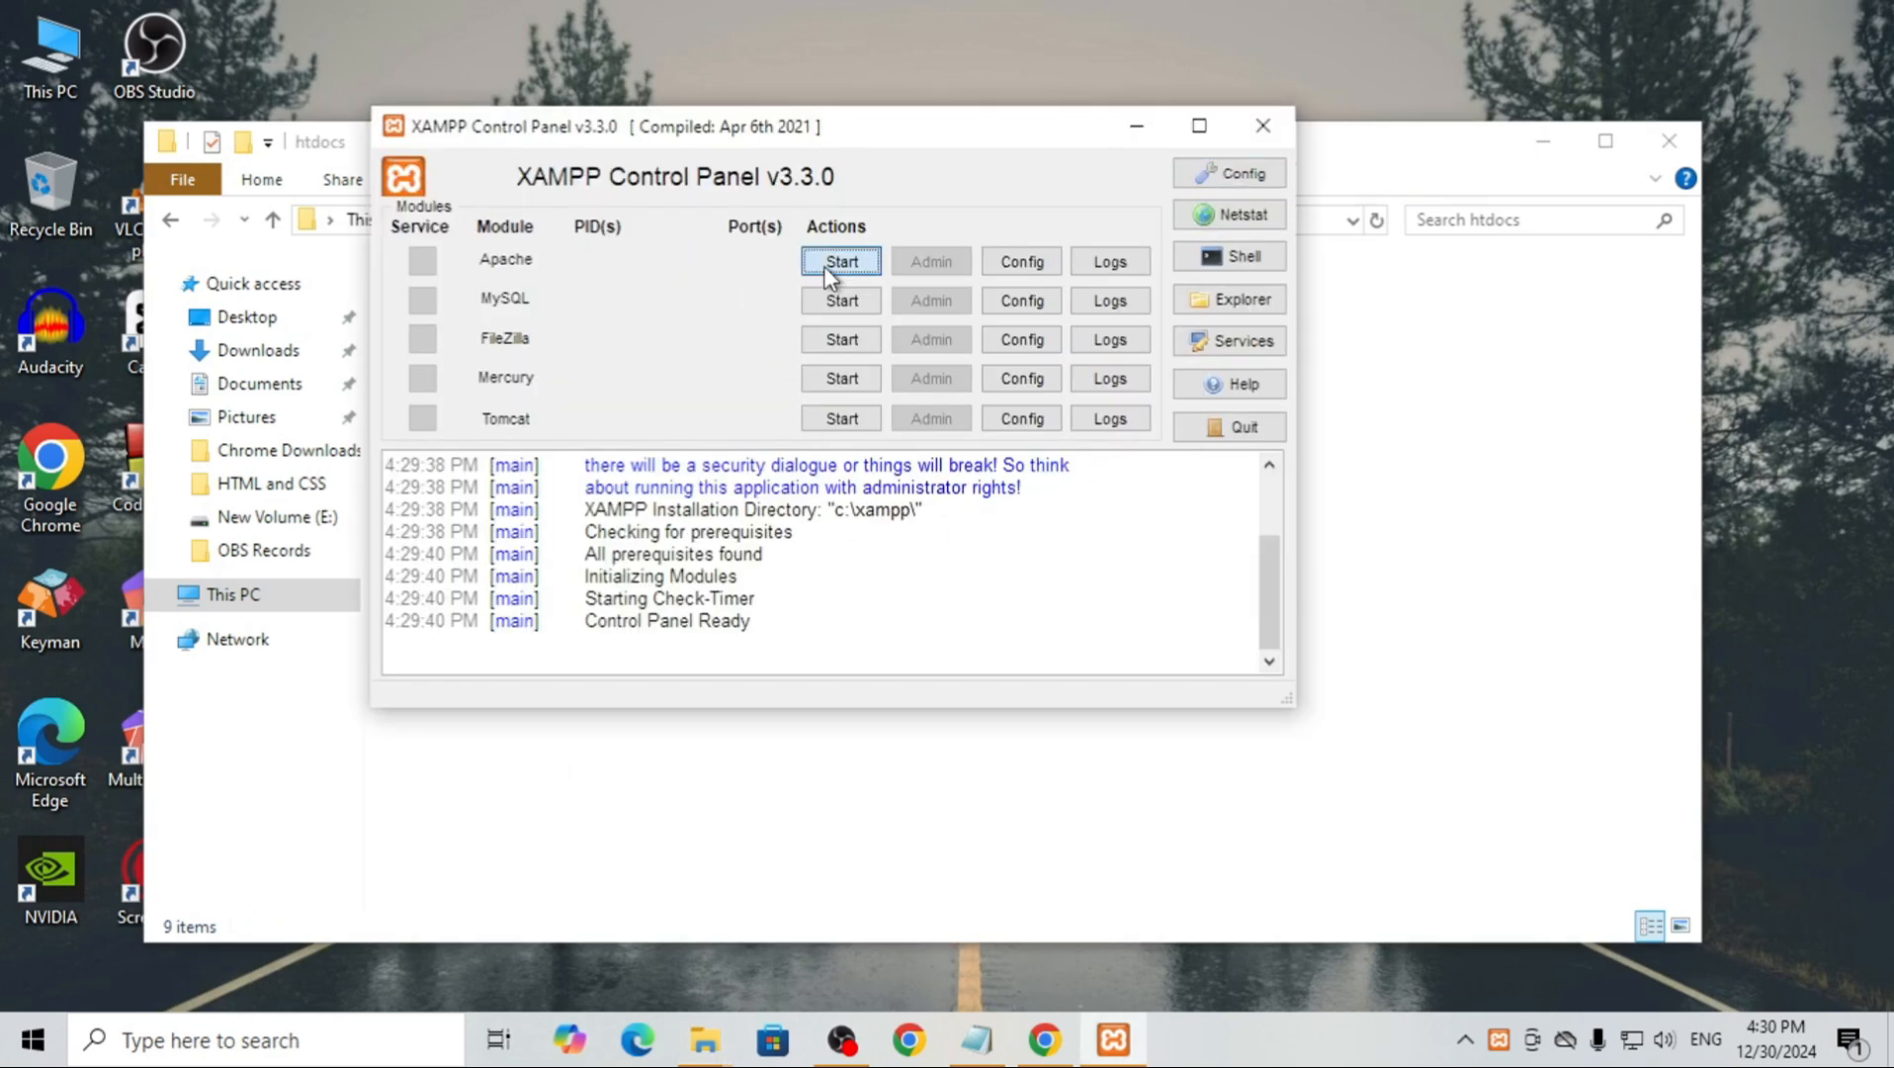
pyautogui.click(839, 301)
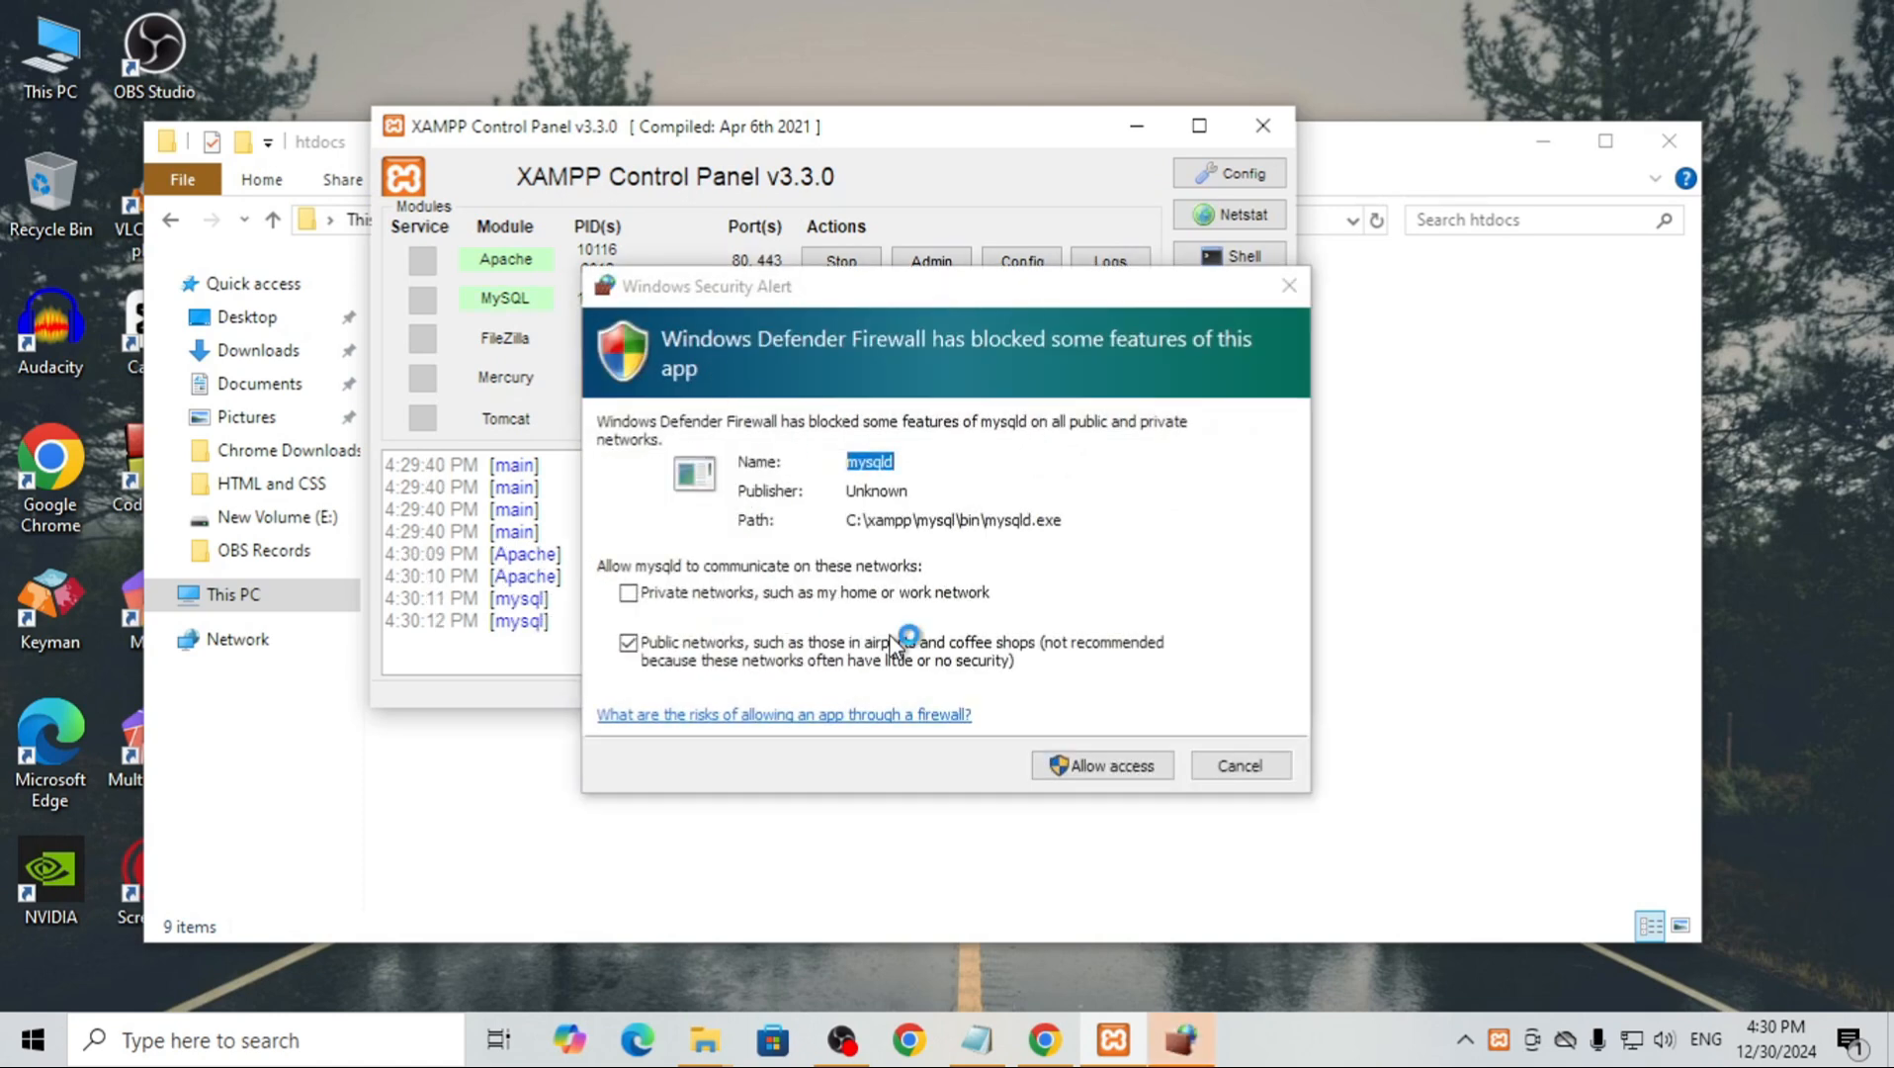
pyautogui.click(1115, 764)
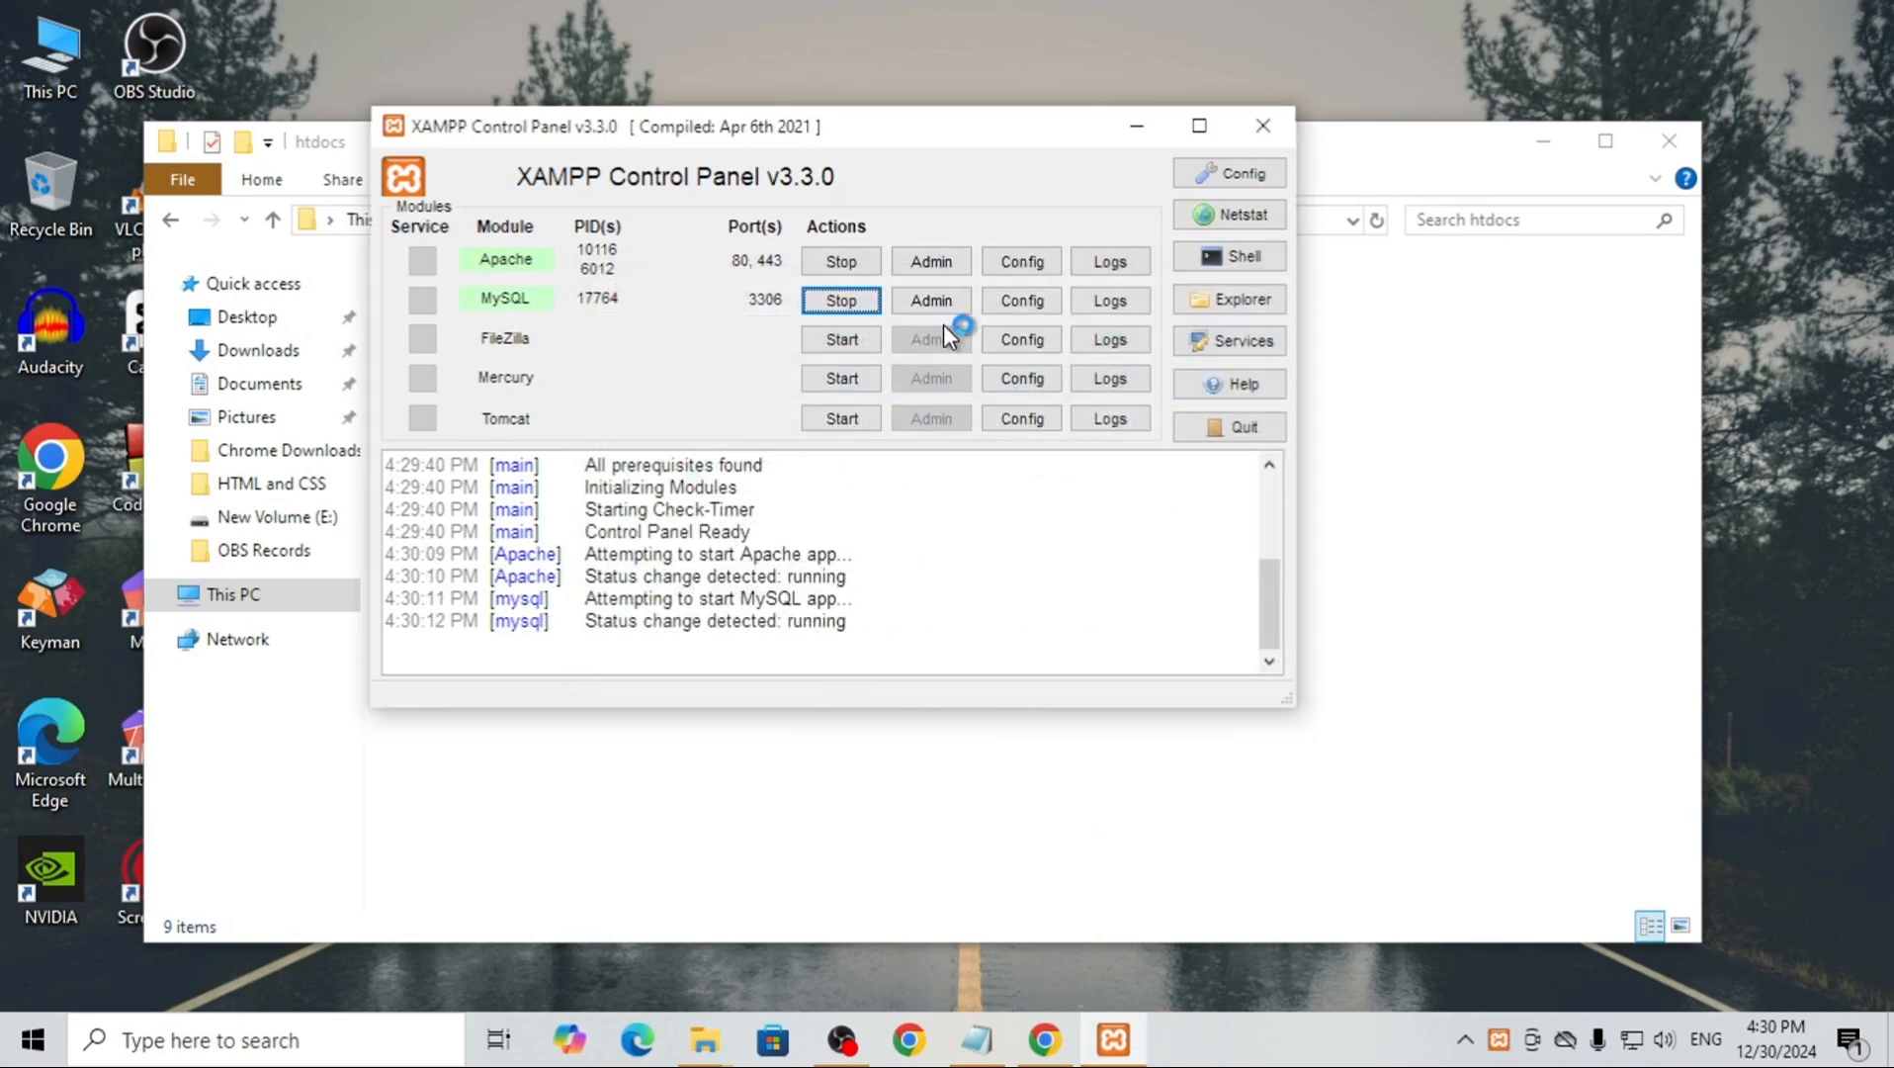
# Open phpMyAdmin for MySQL and create a database named wordpressdb with the utf8mb4_general_ci collation
pyautogui.click(947, 306)
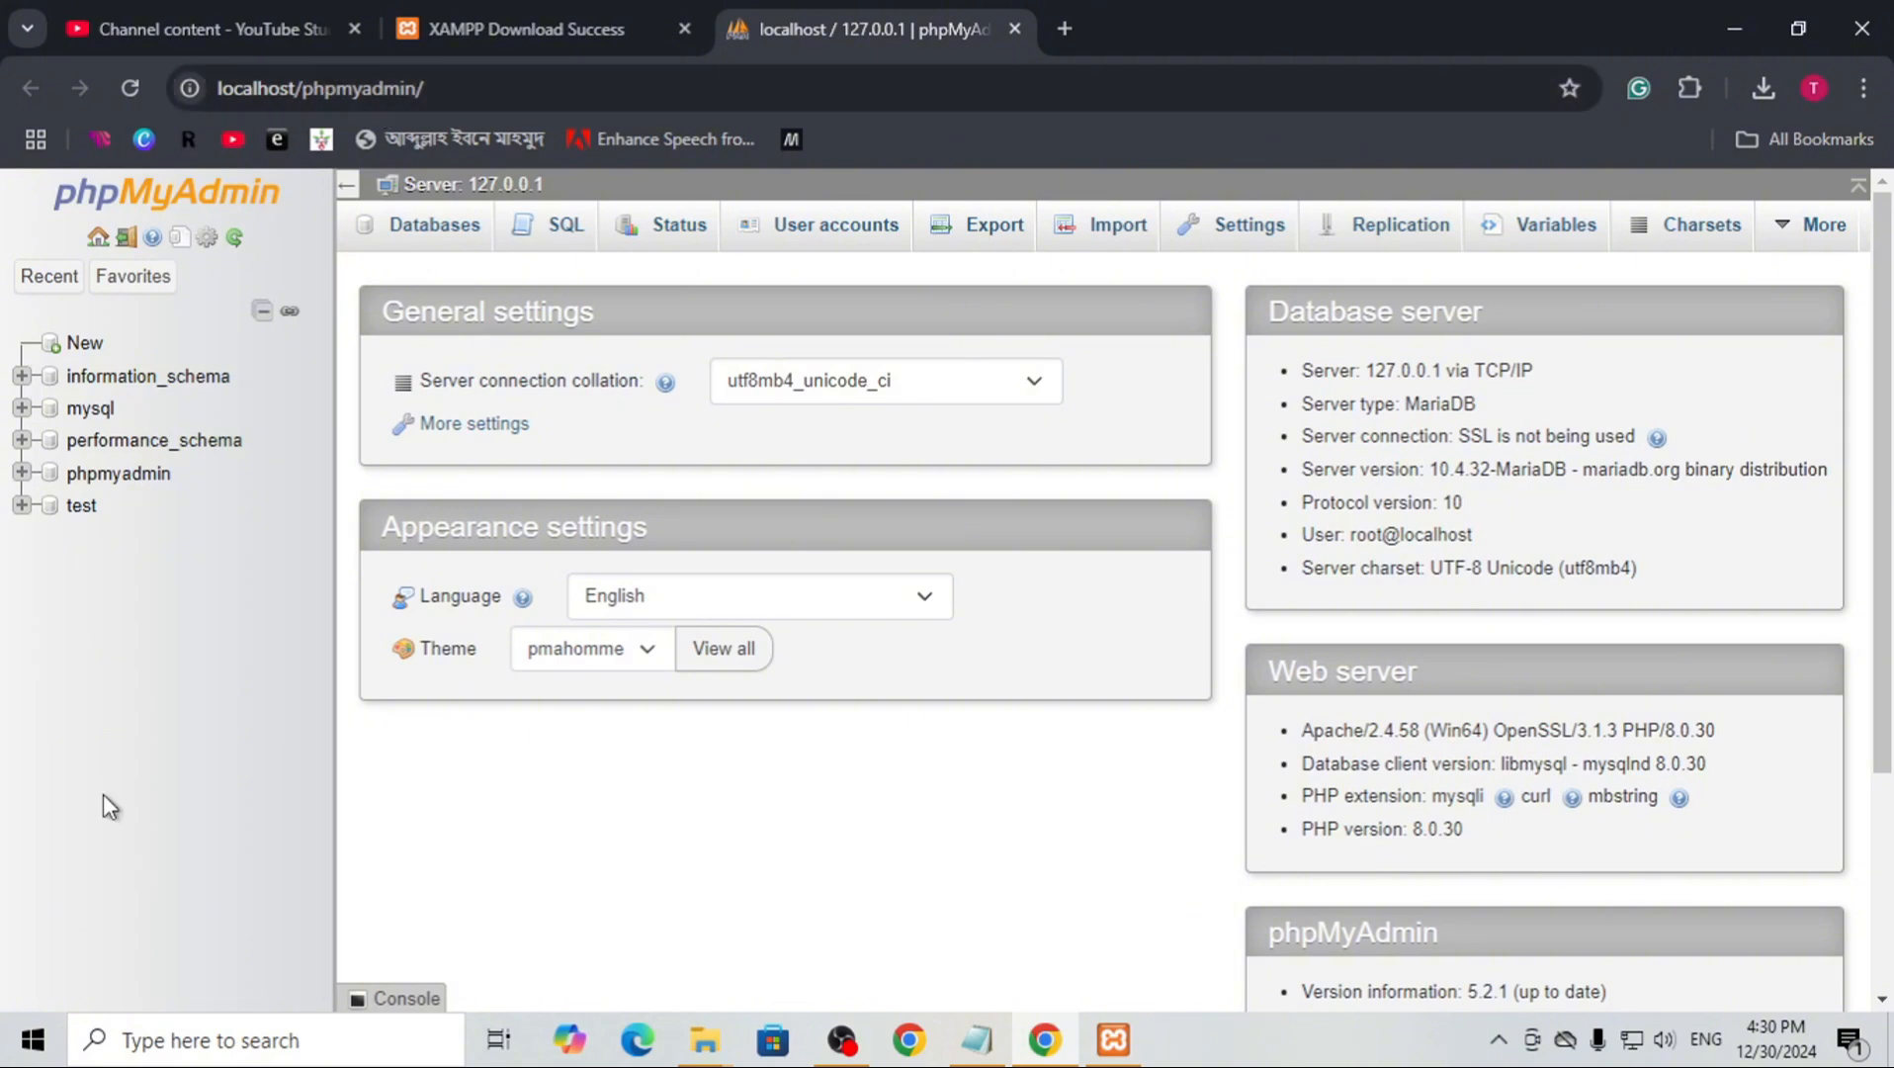
pyautogui.click(83, 344)
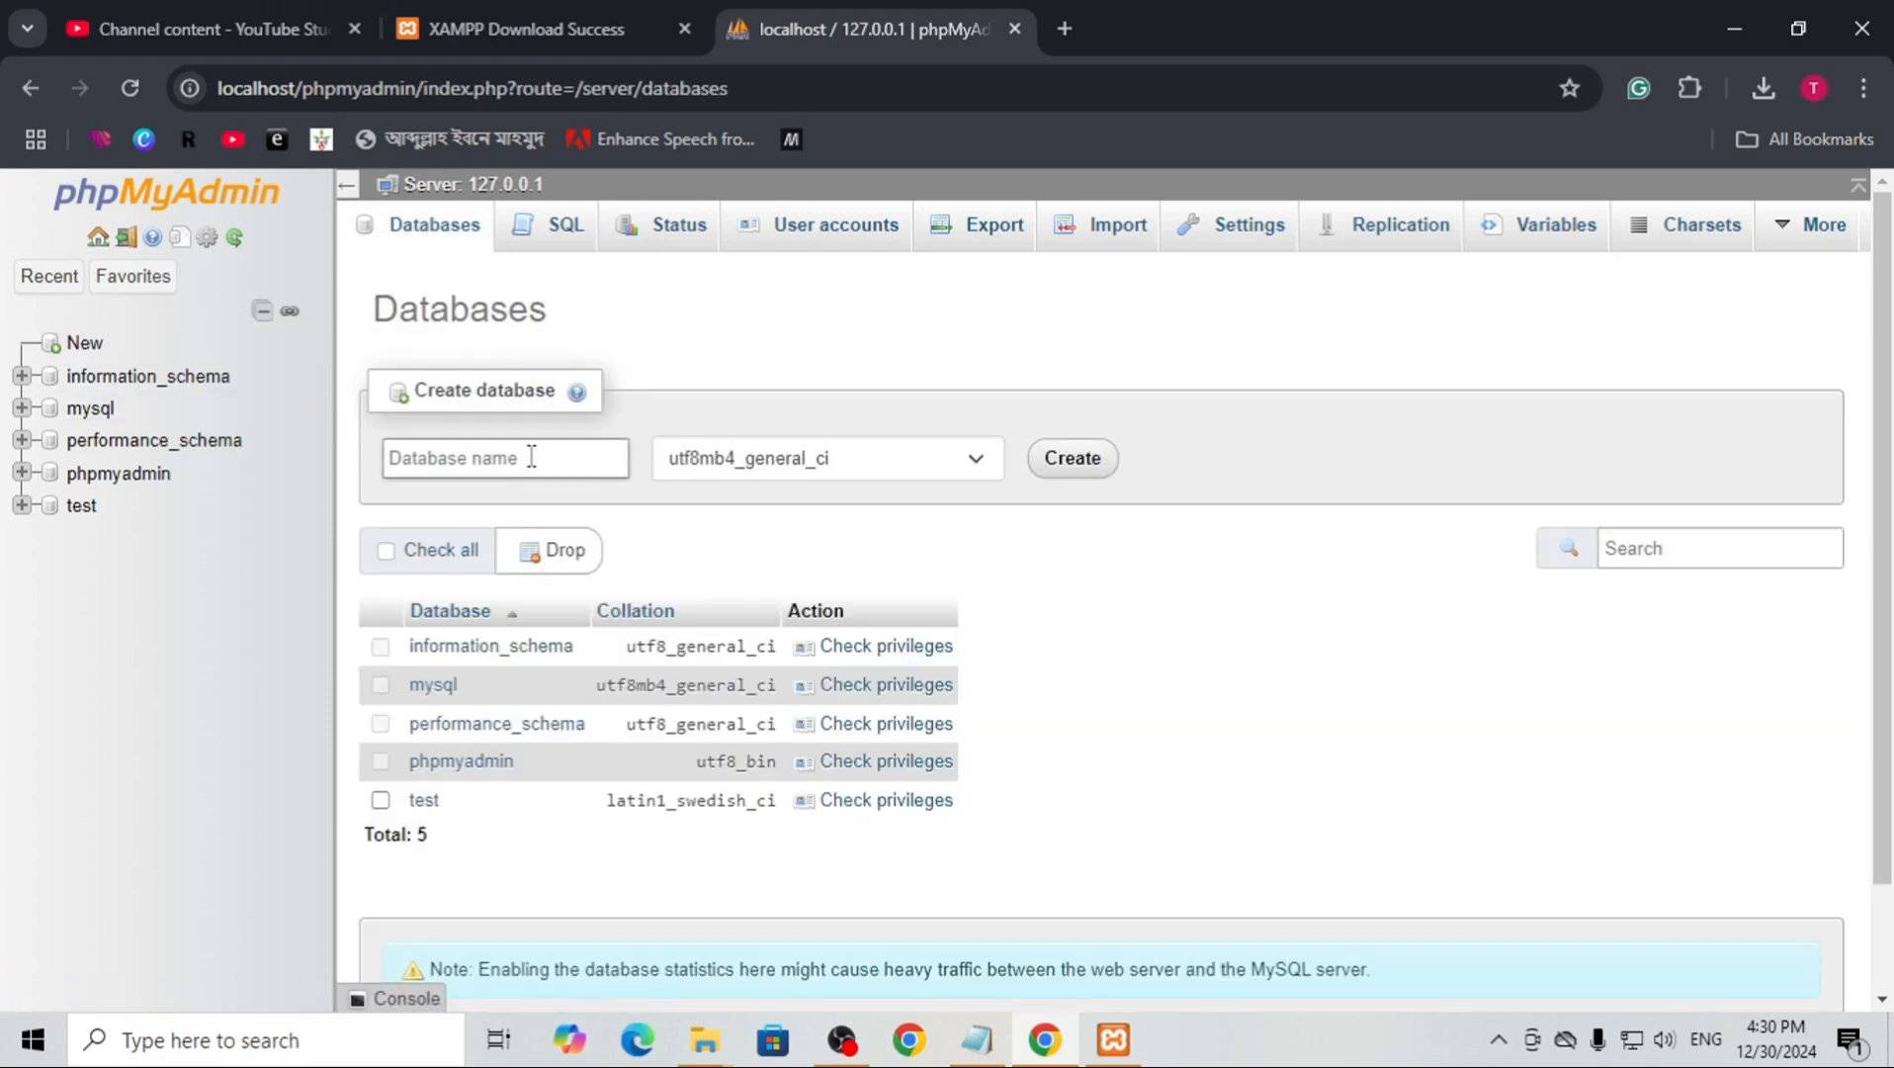
pyautogui.write('wordpressdb')
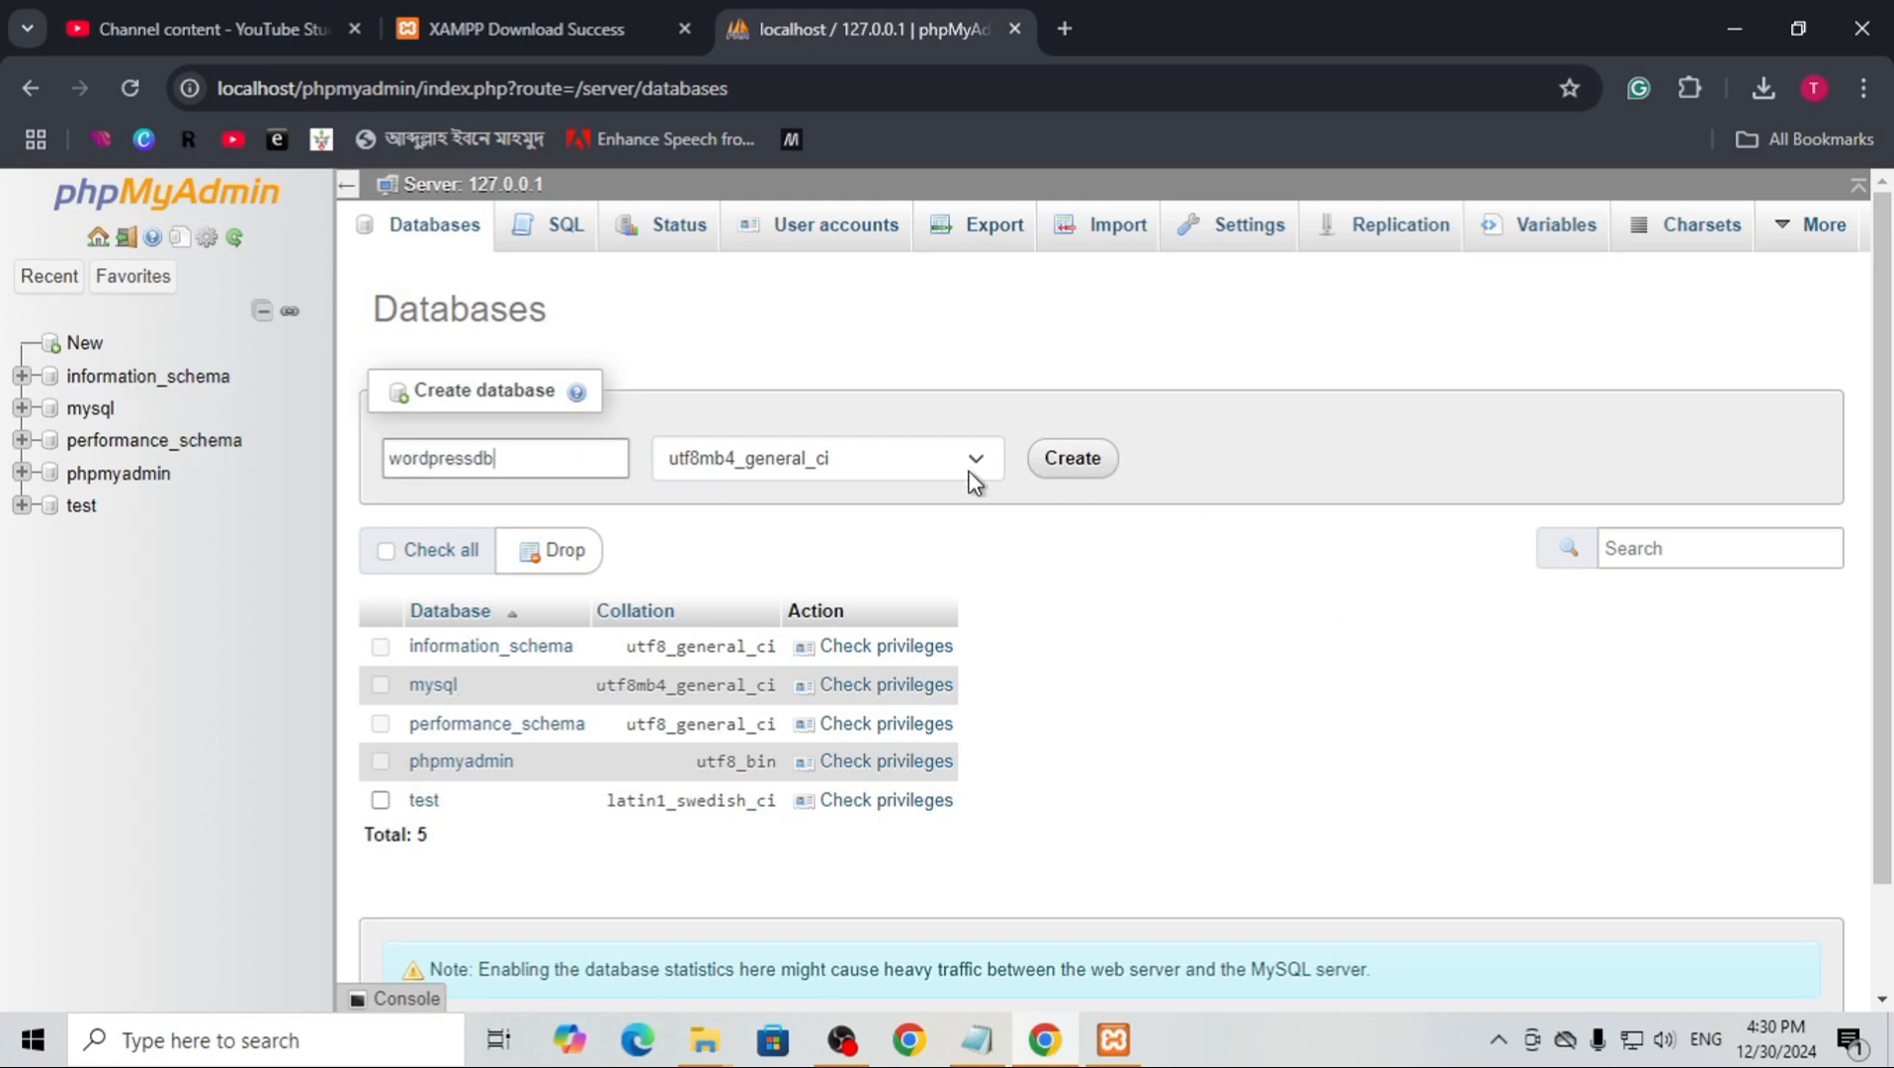
pyautogui.hotkey('ctrl', 'a')
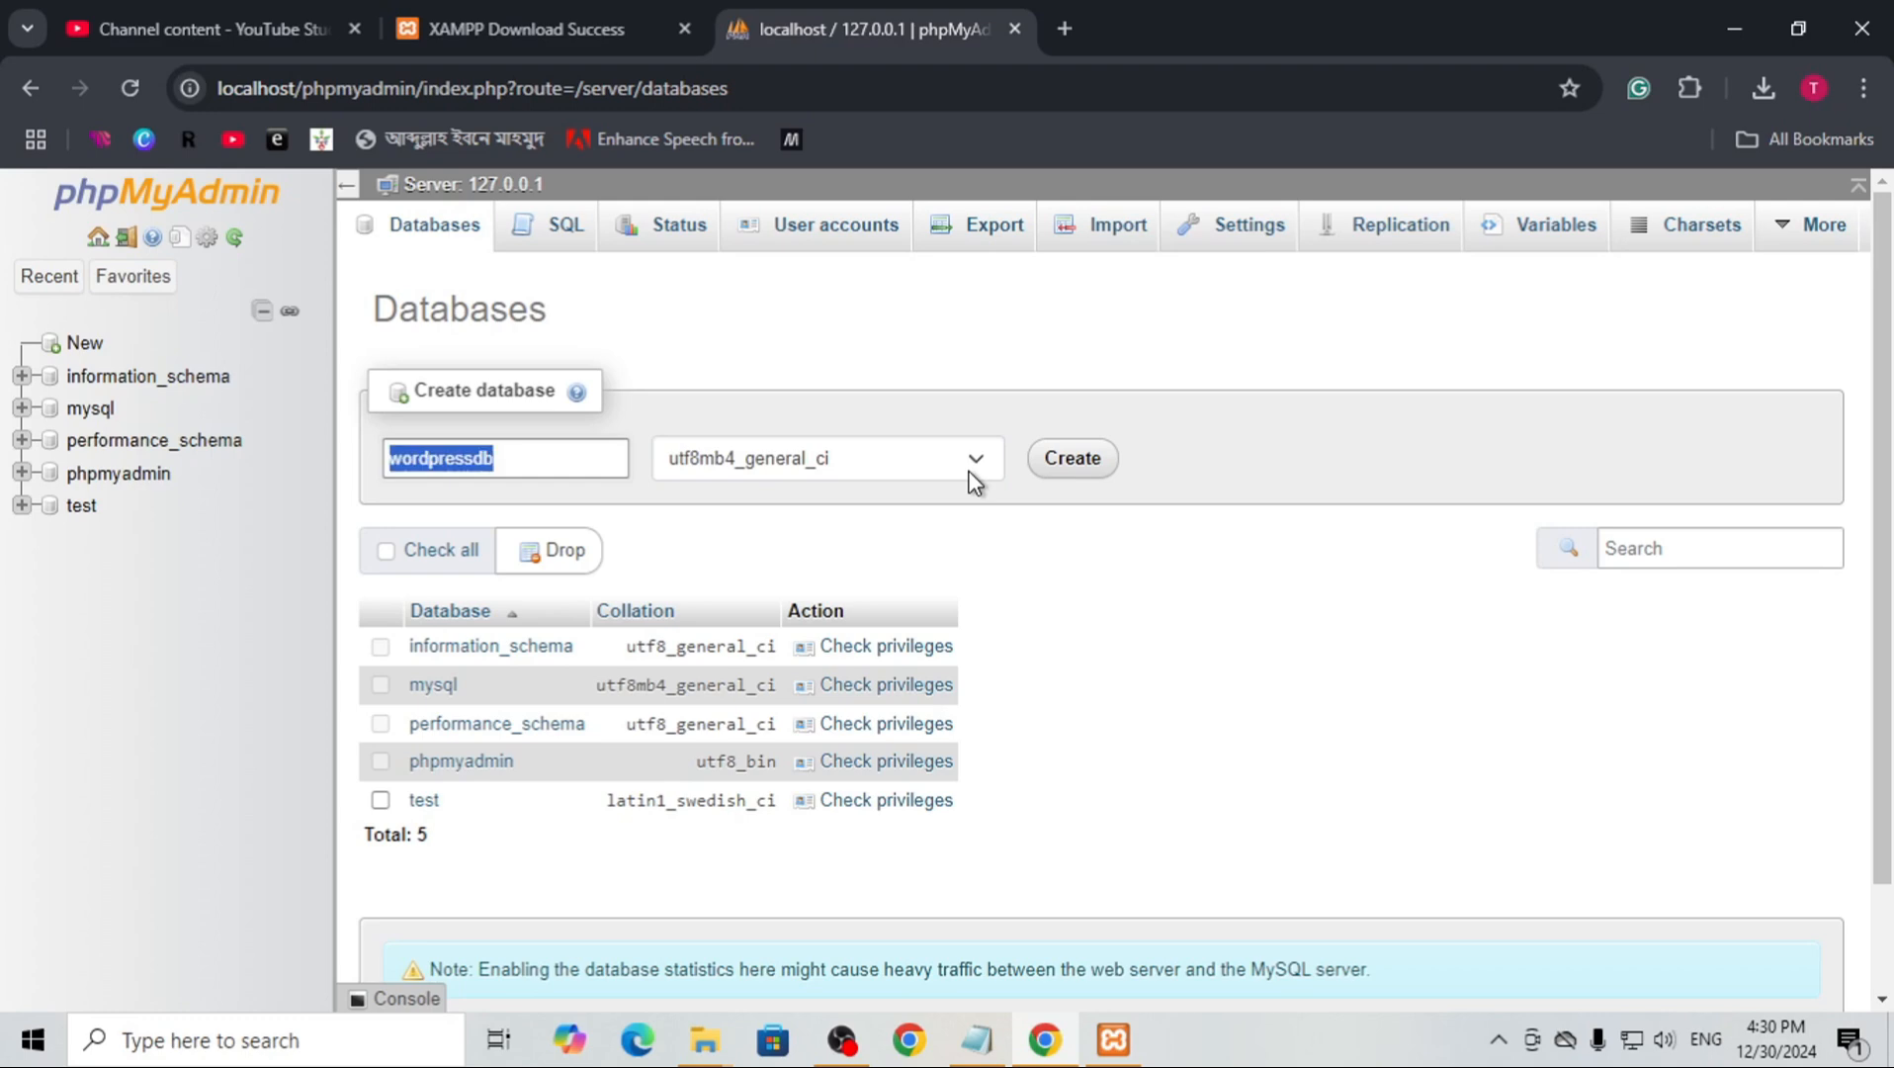
pyautogui.click(1060, 446)
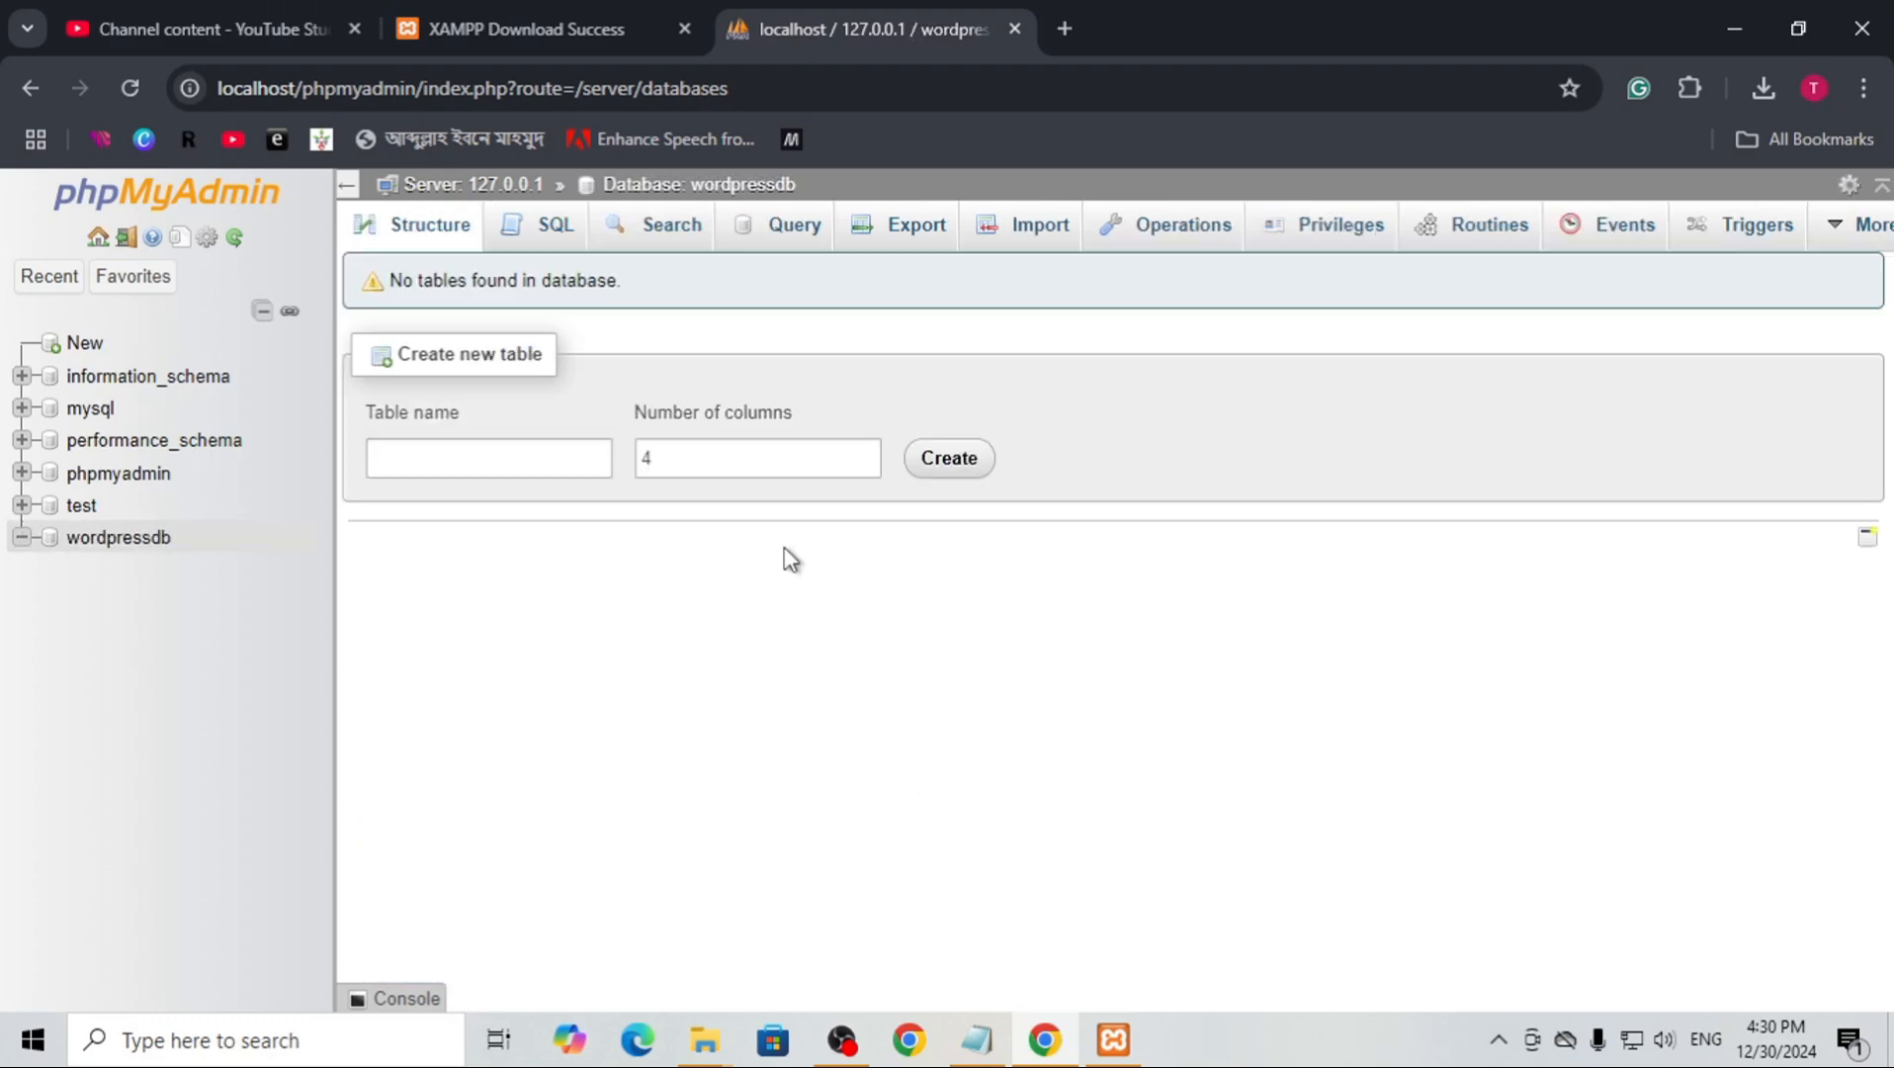
pyautogui.click(119, 546)
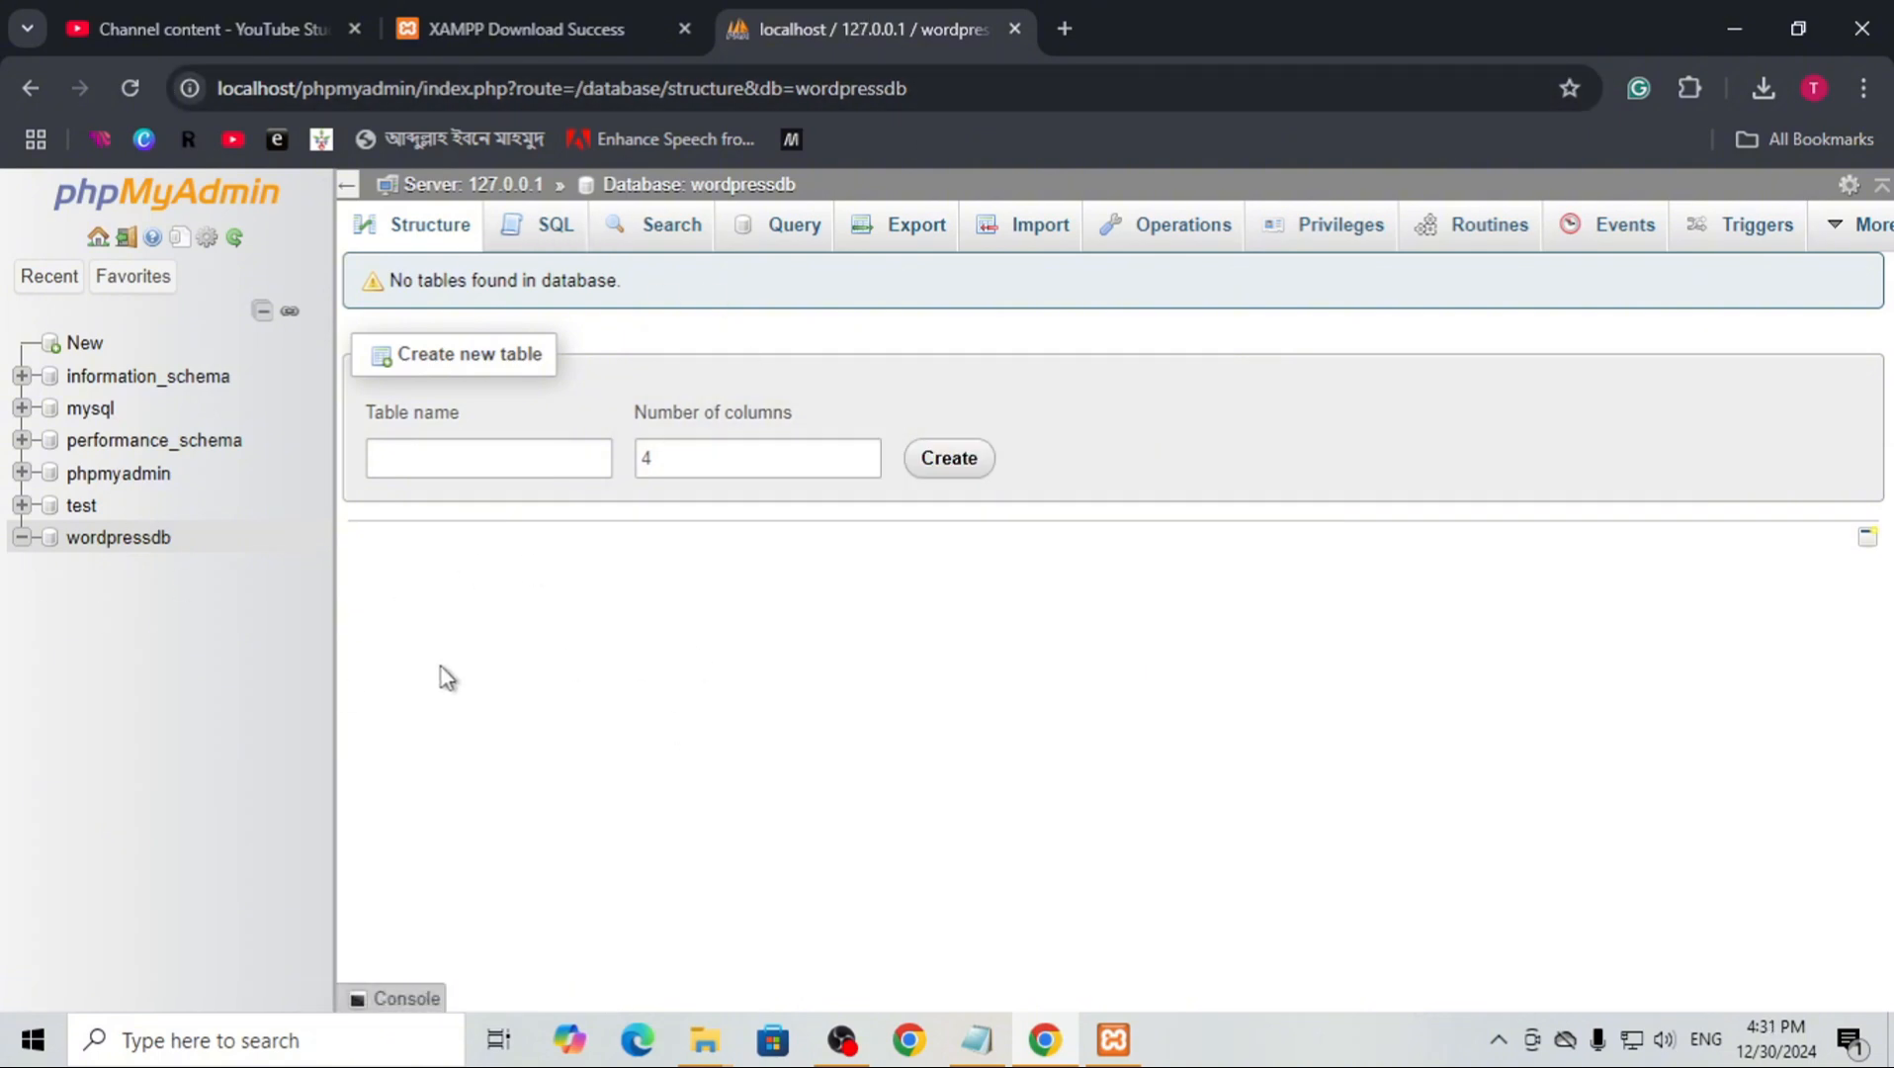
# Search the web for "wordpress download" in a new browser tab and open the WordPress.org download page
pyautogui.click(1064, 28)
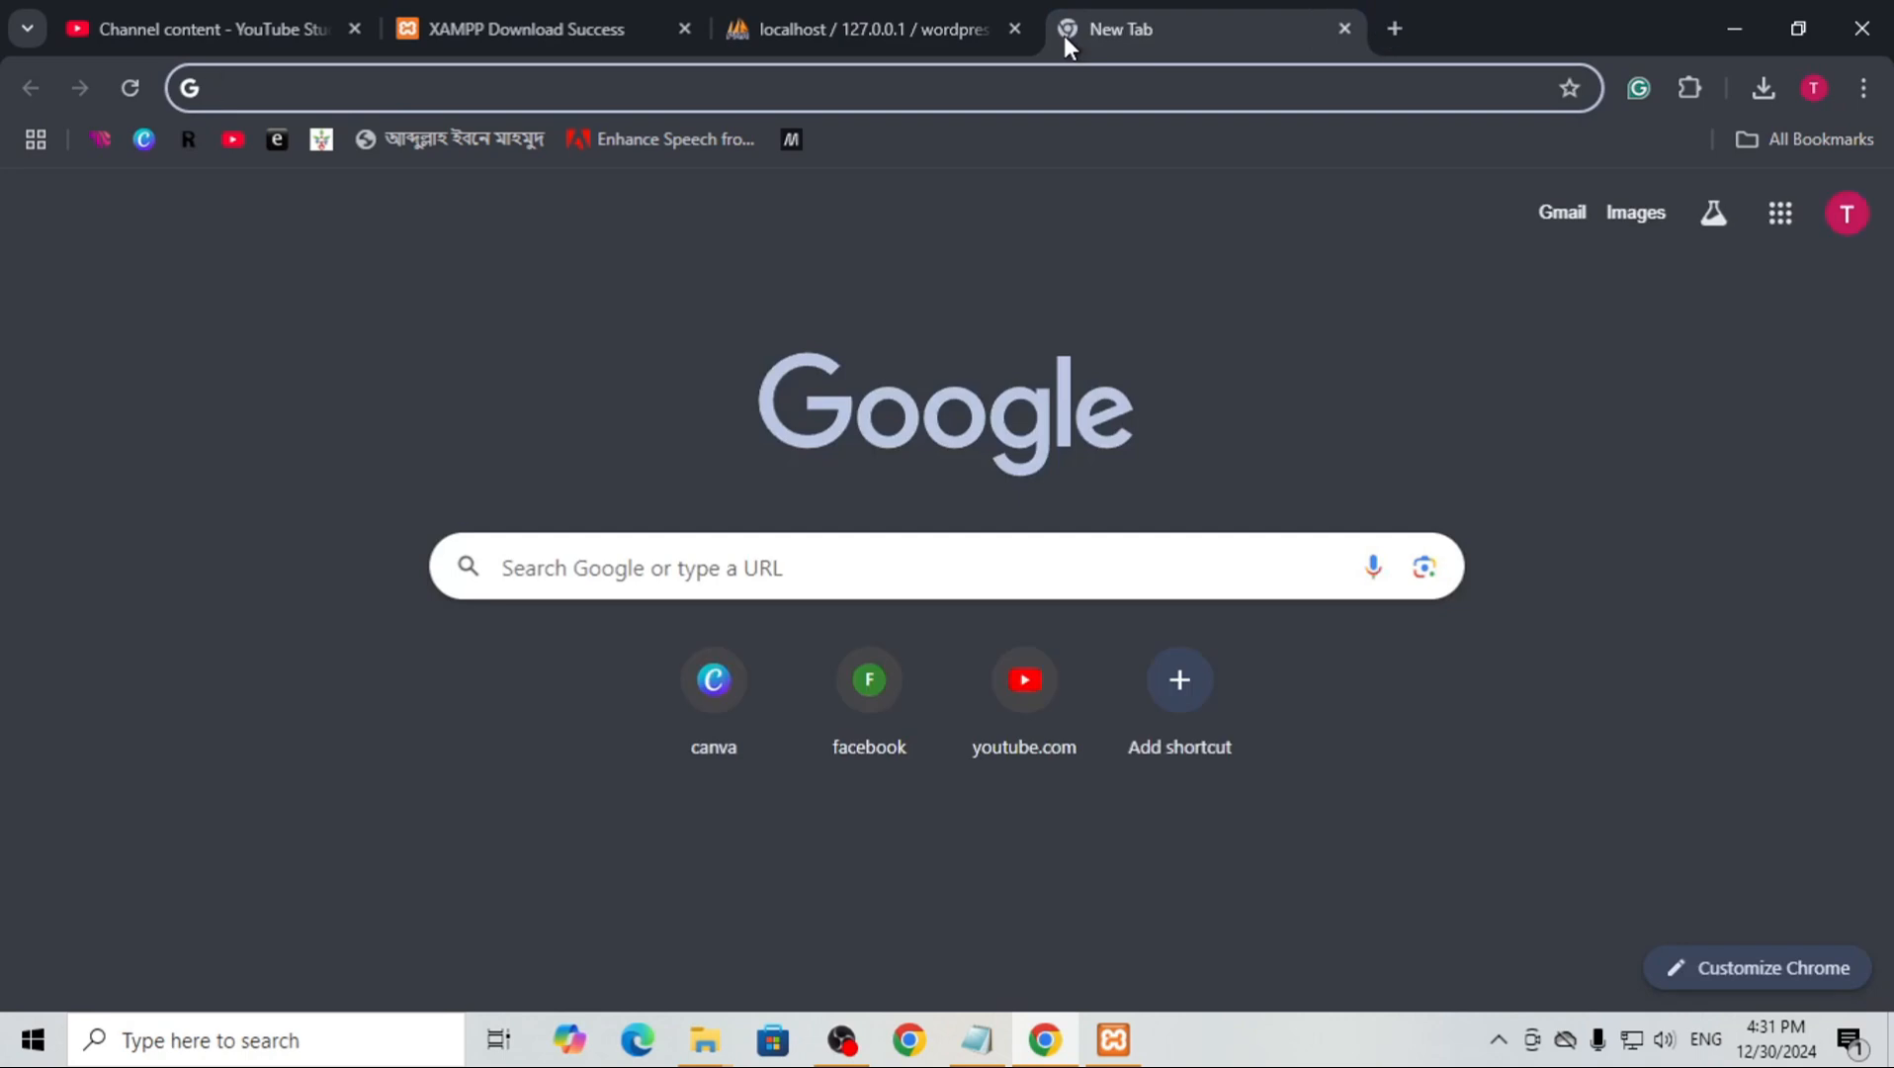
pyautogui.write('wordpres')
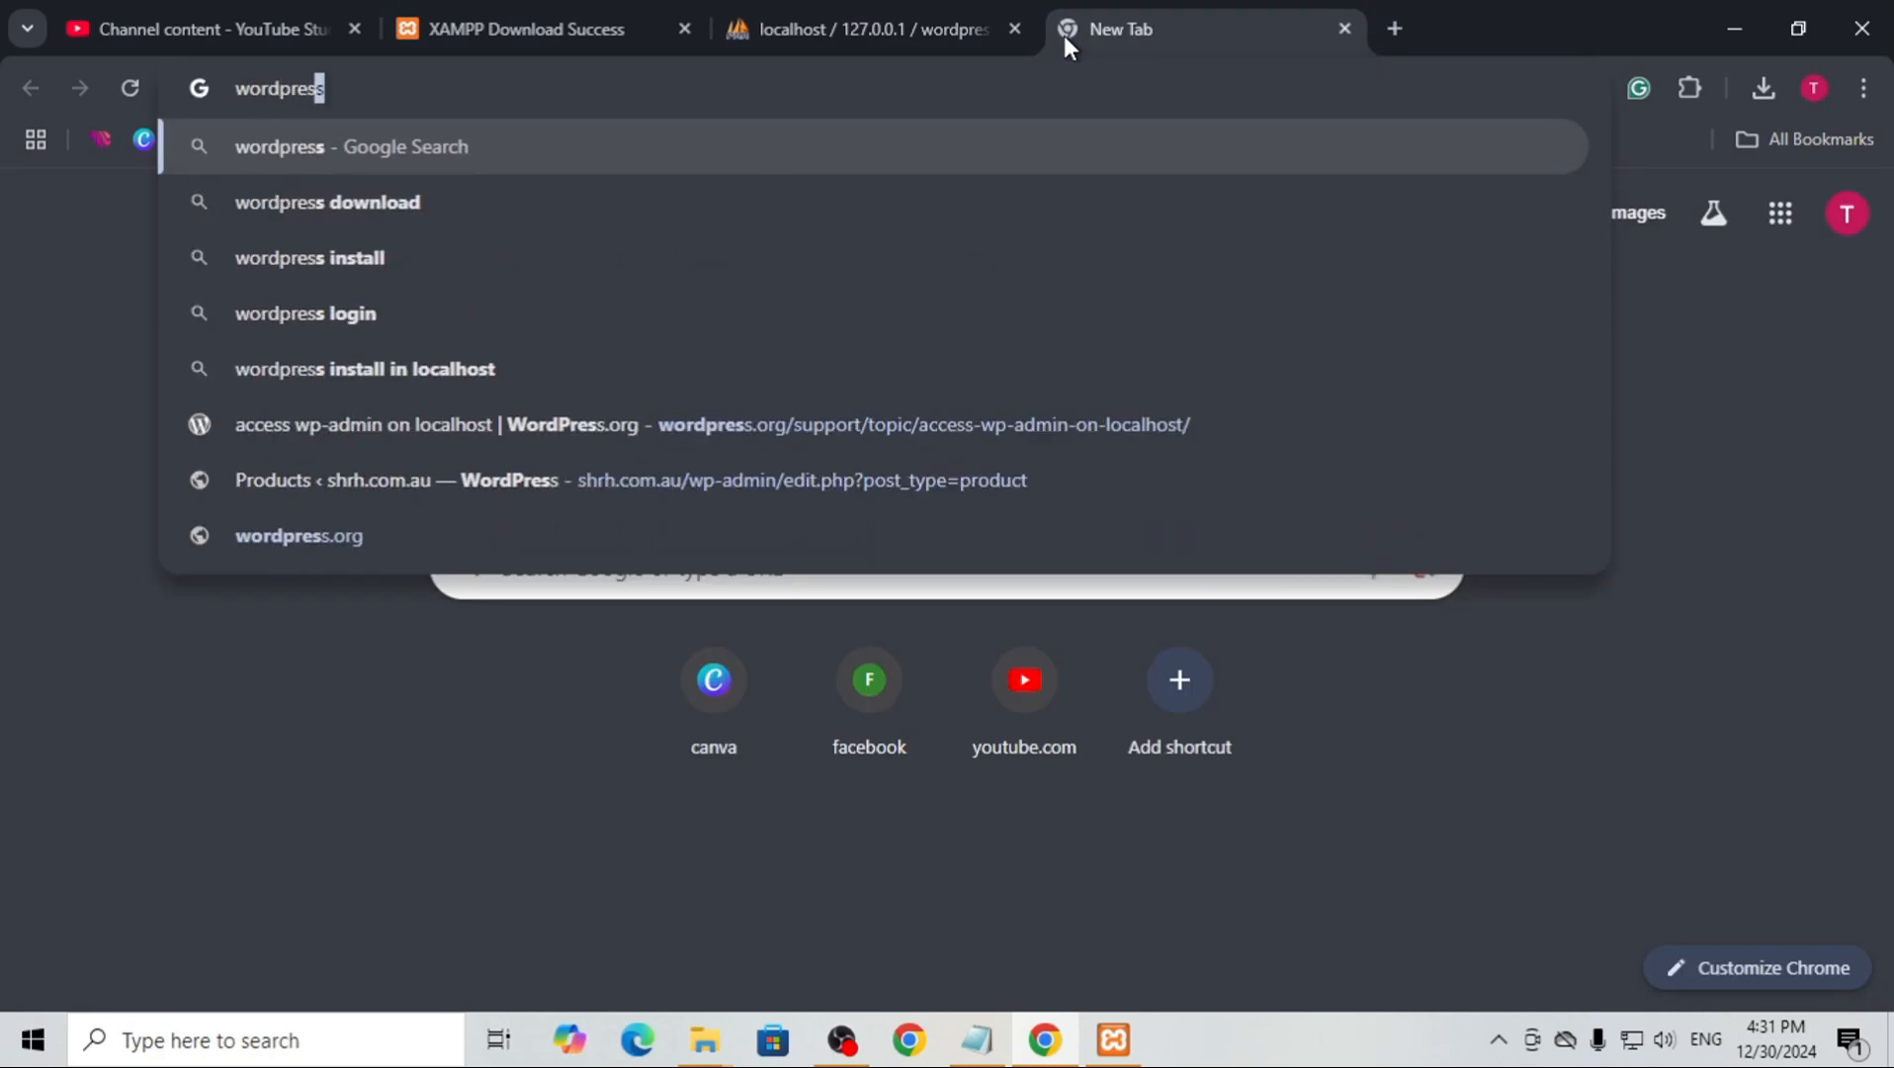
pyautogui.write('s don')
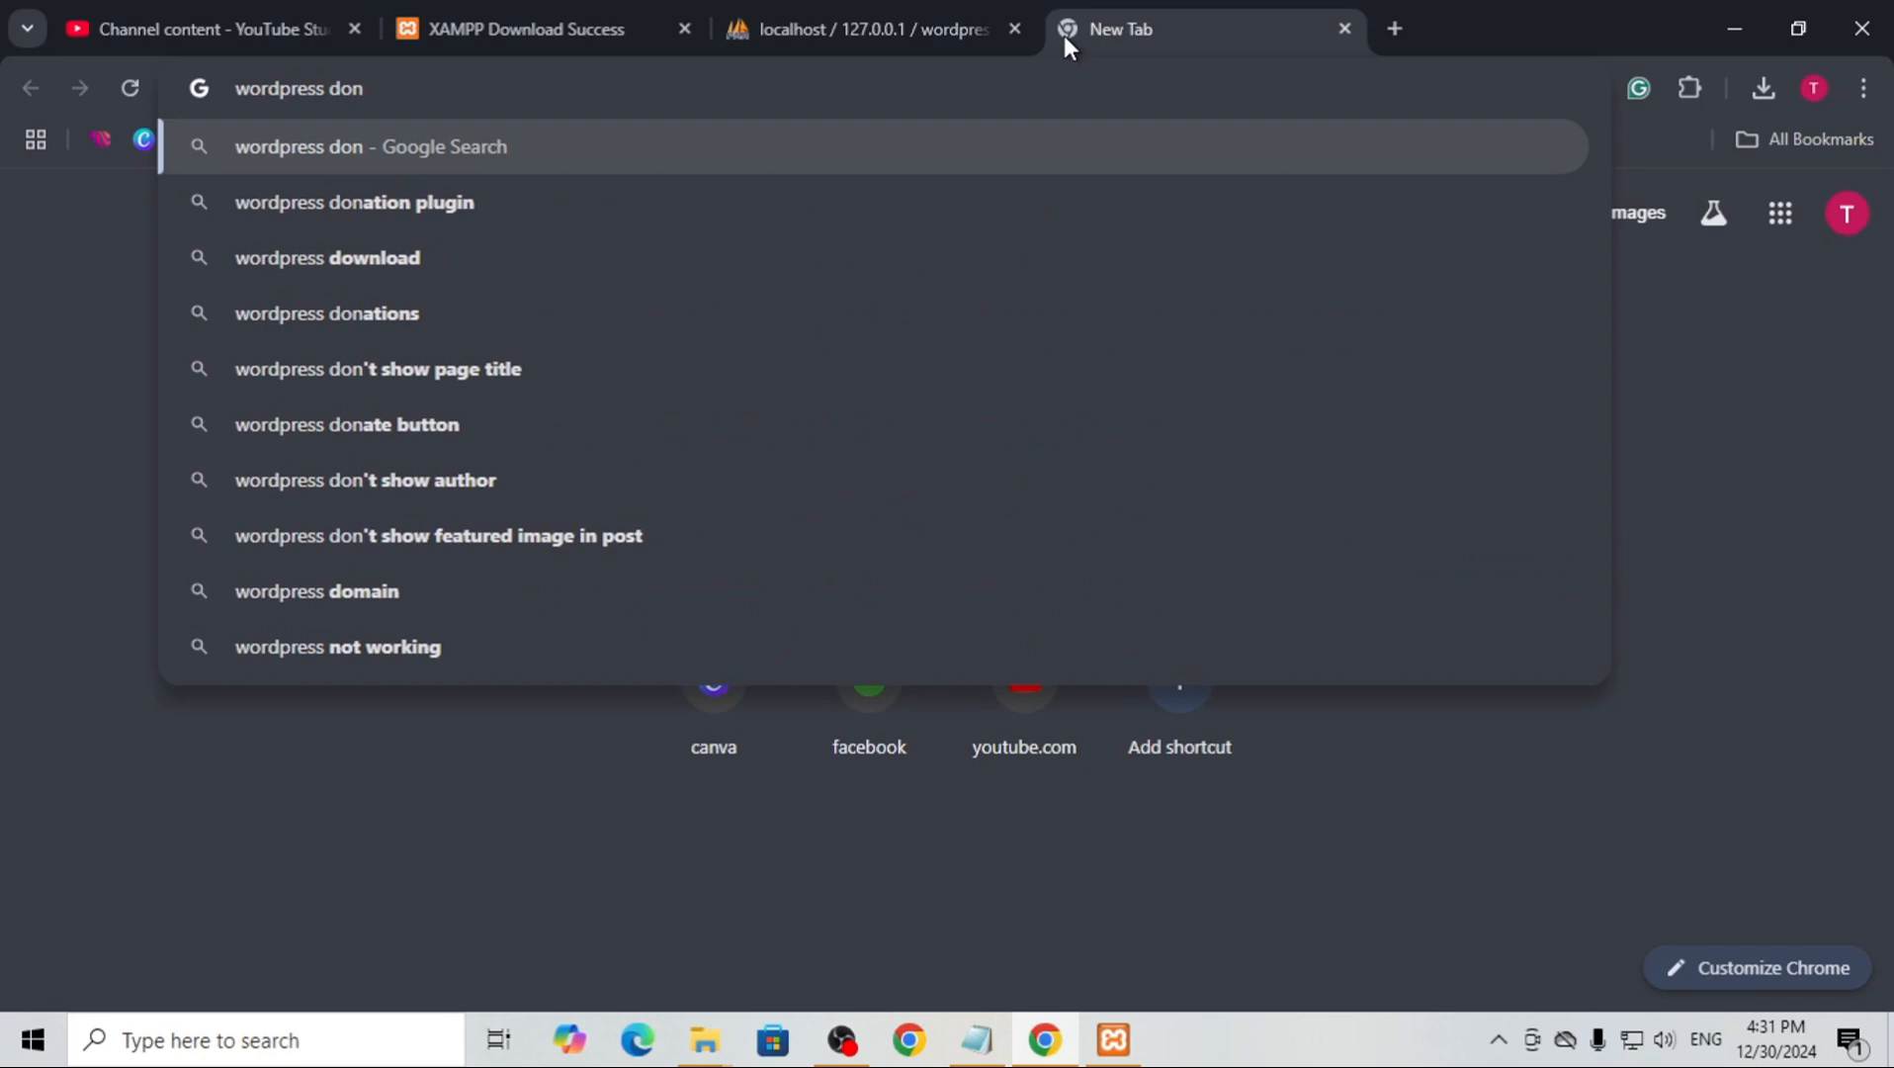
pyautogui.press('BackSpace')
pyautogui.write('wnload')
pyautogui.press('Return')
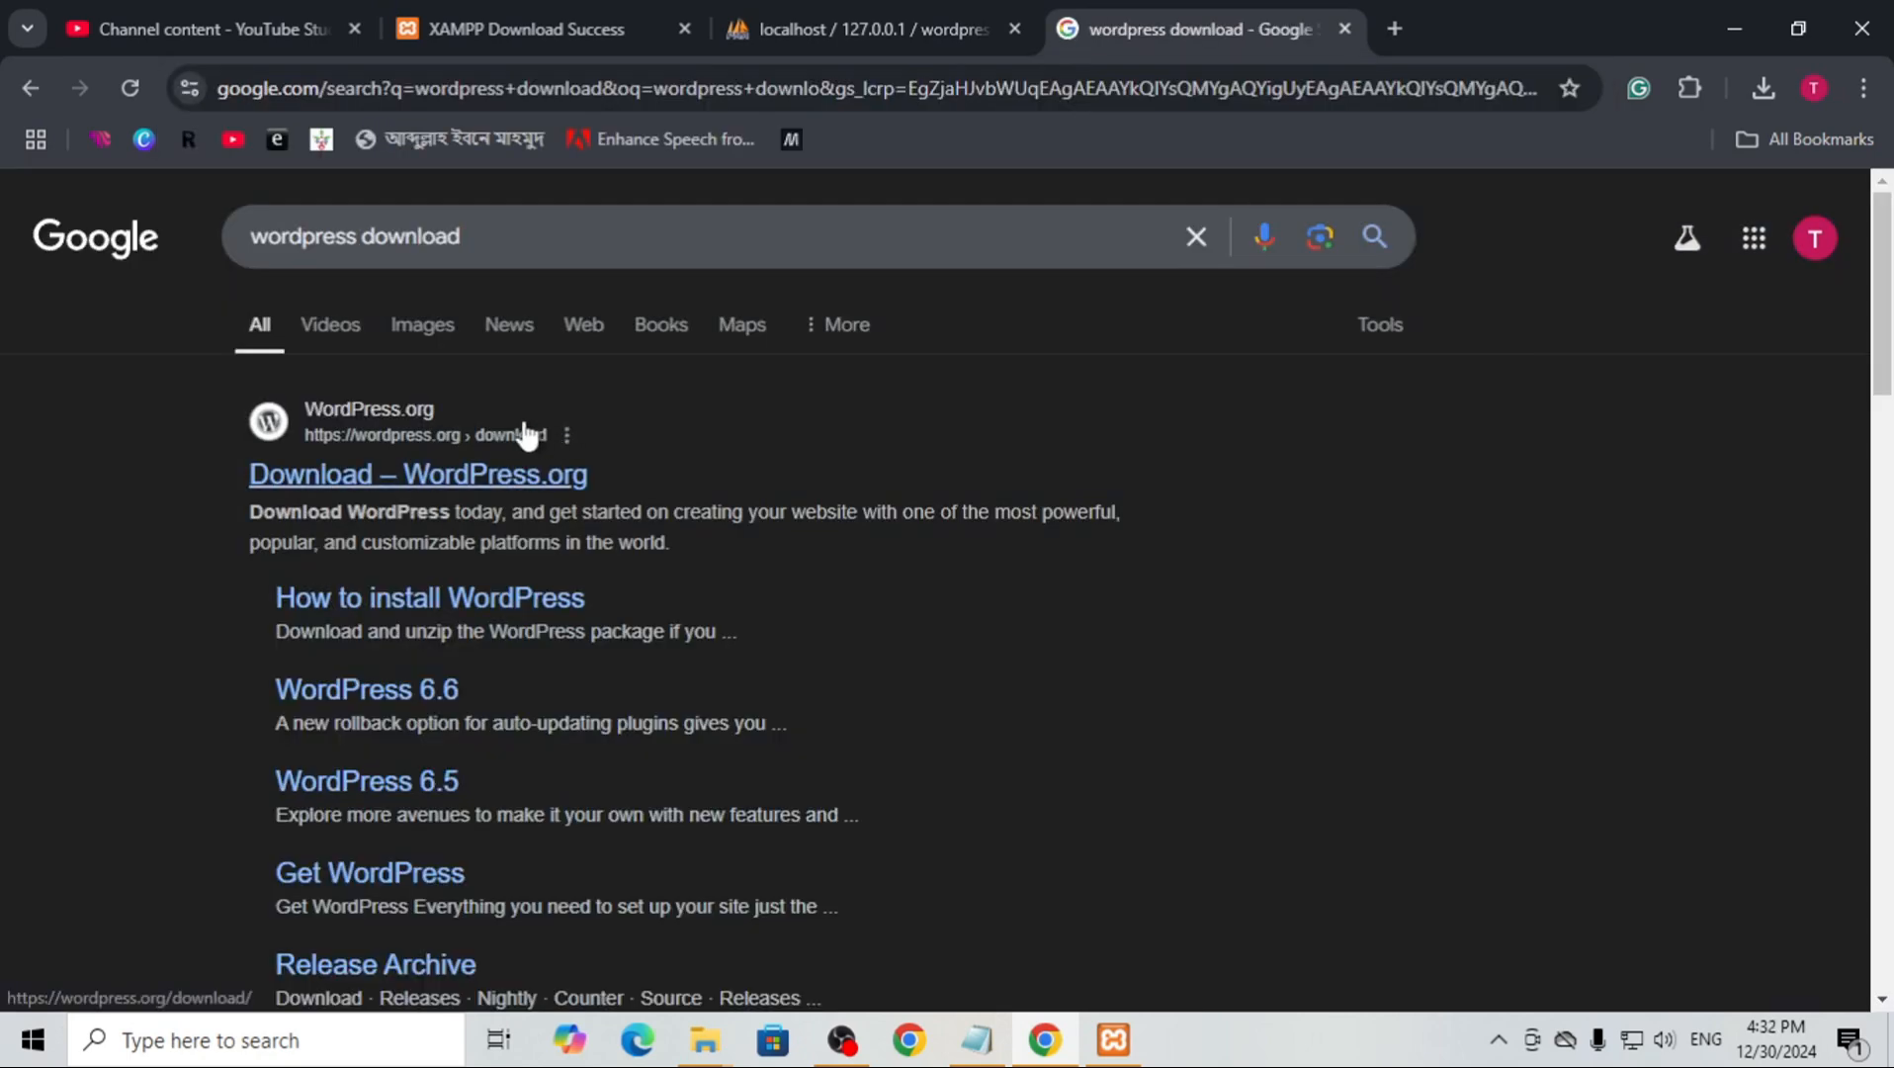
pyautogui.click(456, 477)
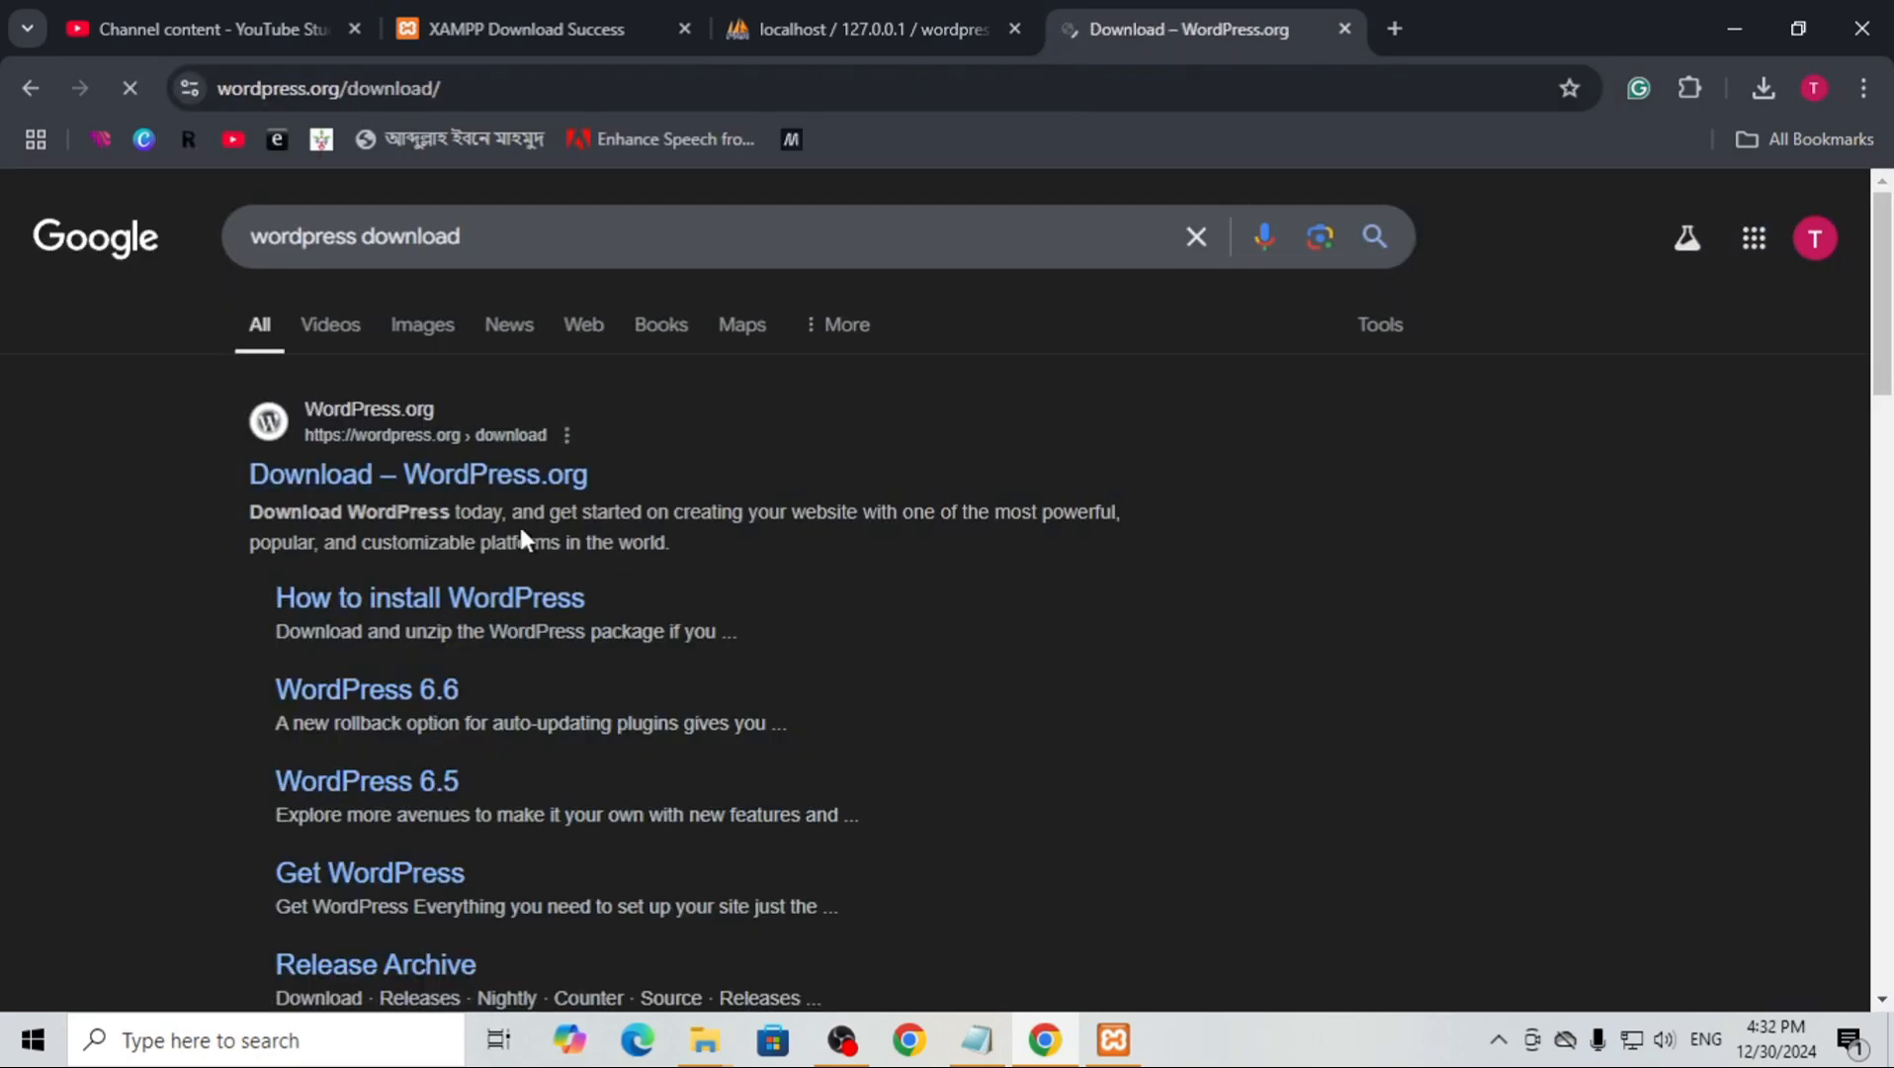
# Download WordPress 6.7.1 from WordPress.org and dismiss the thank-you message
pyautogui.scroll(-7, 866, 605)
pyautogui.scroll(4, 860, 613)
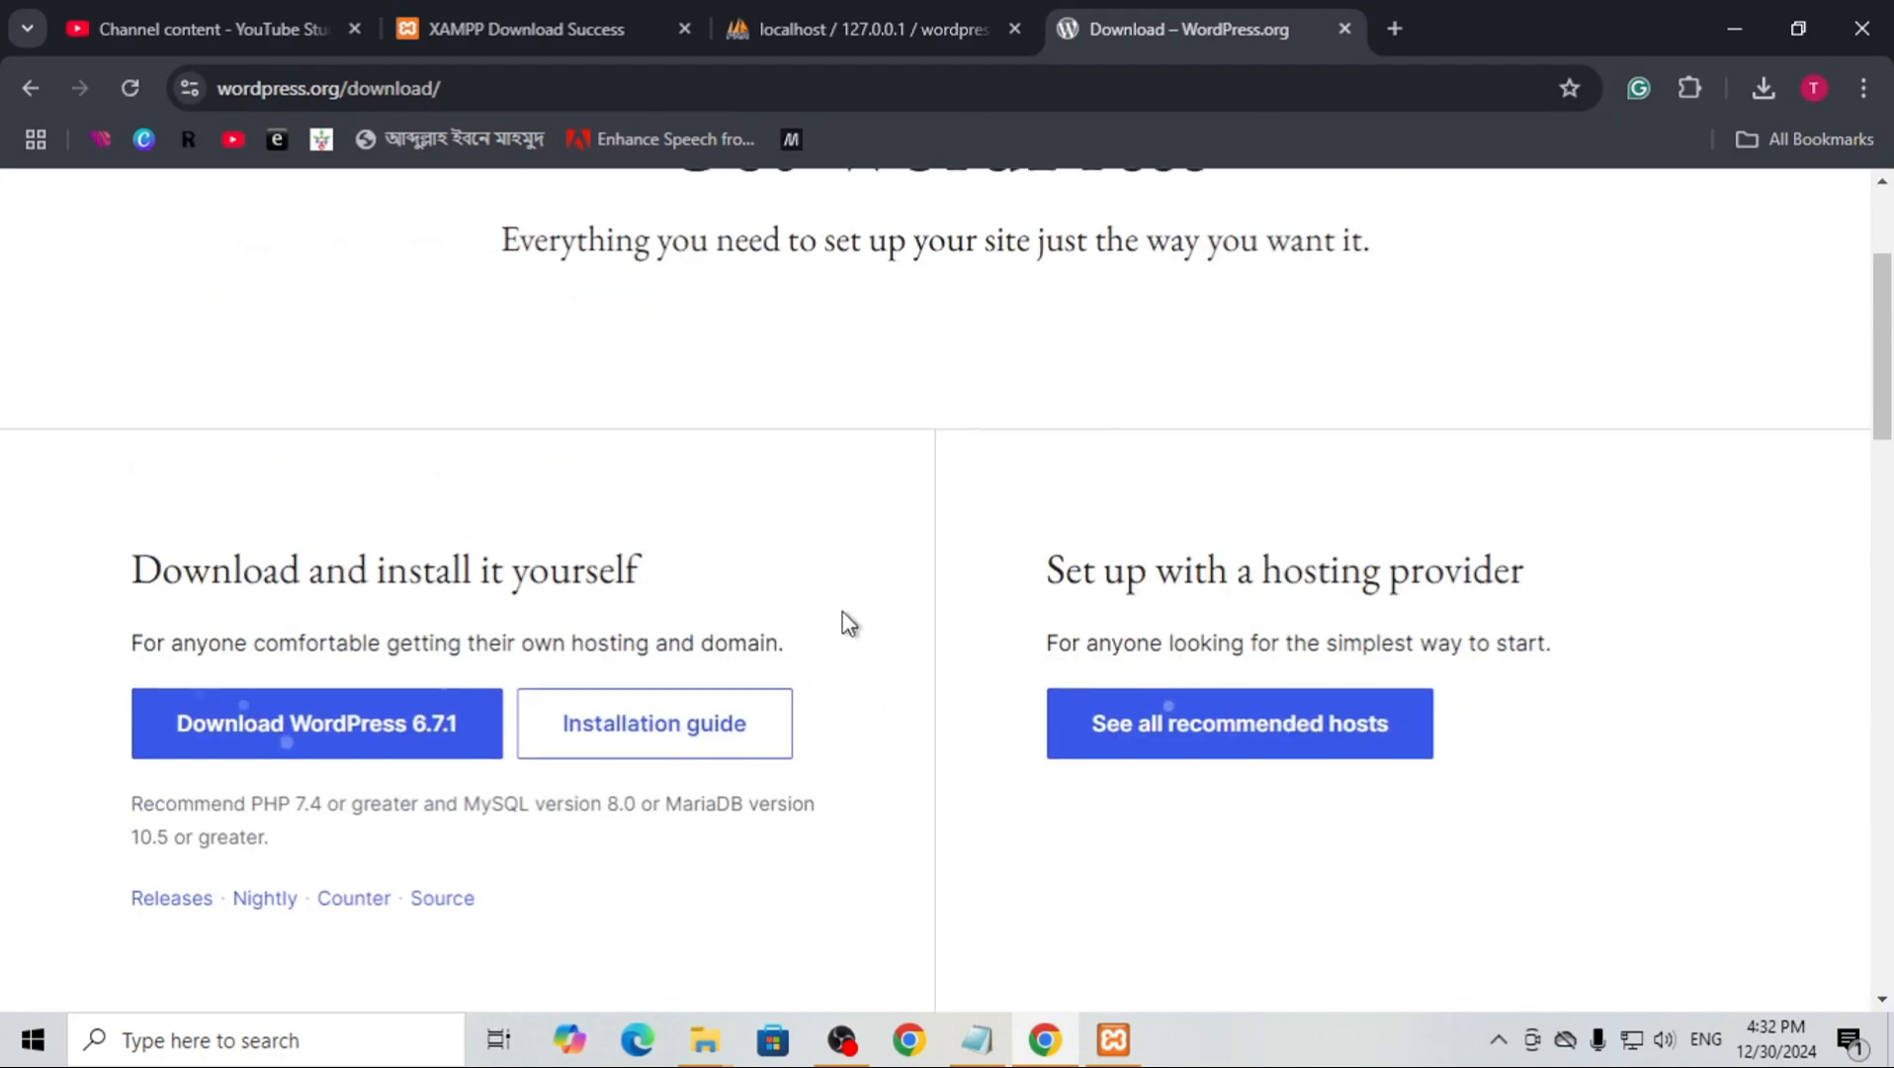
pyautogui.click(287, 736)
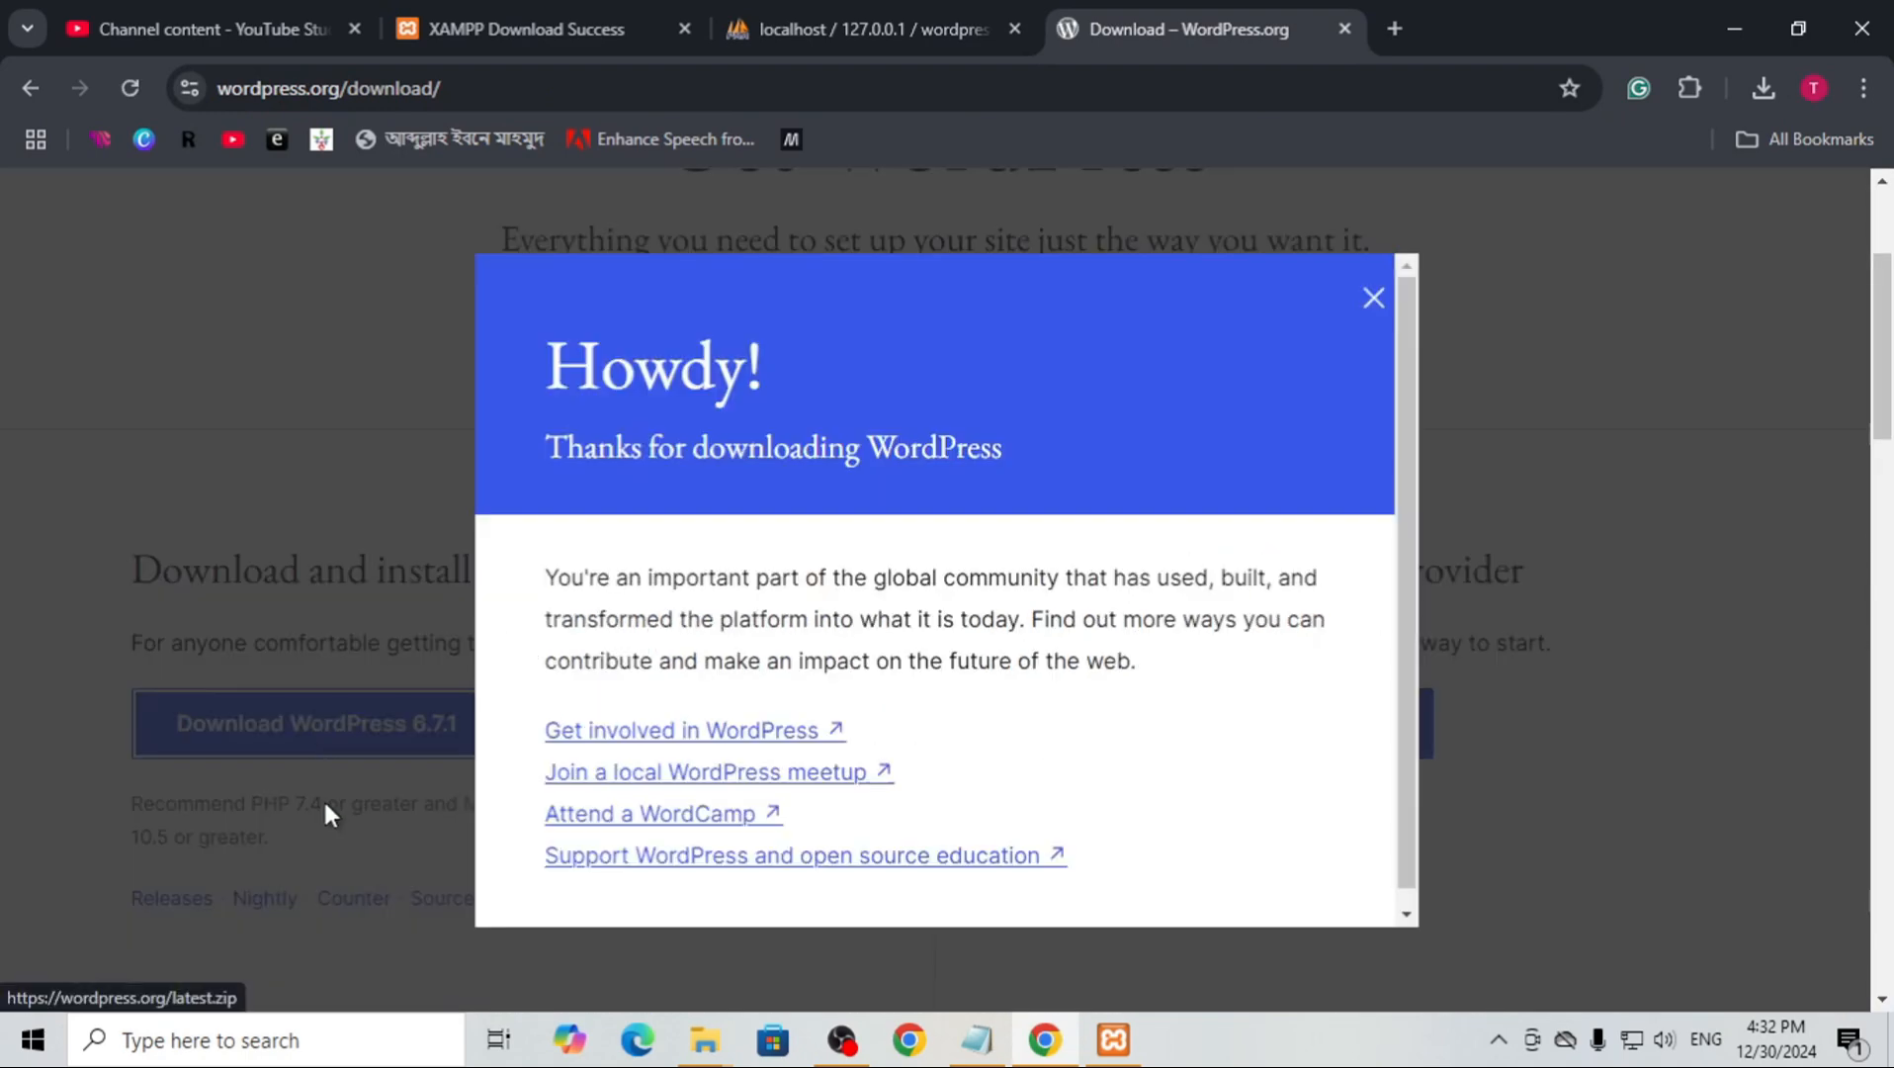
pyautogui.click(1372, 300)
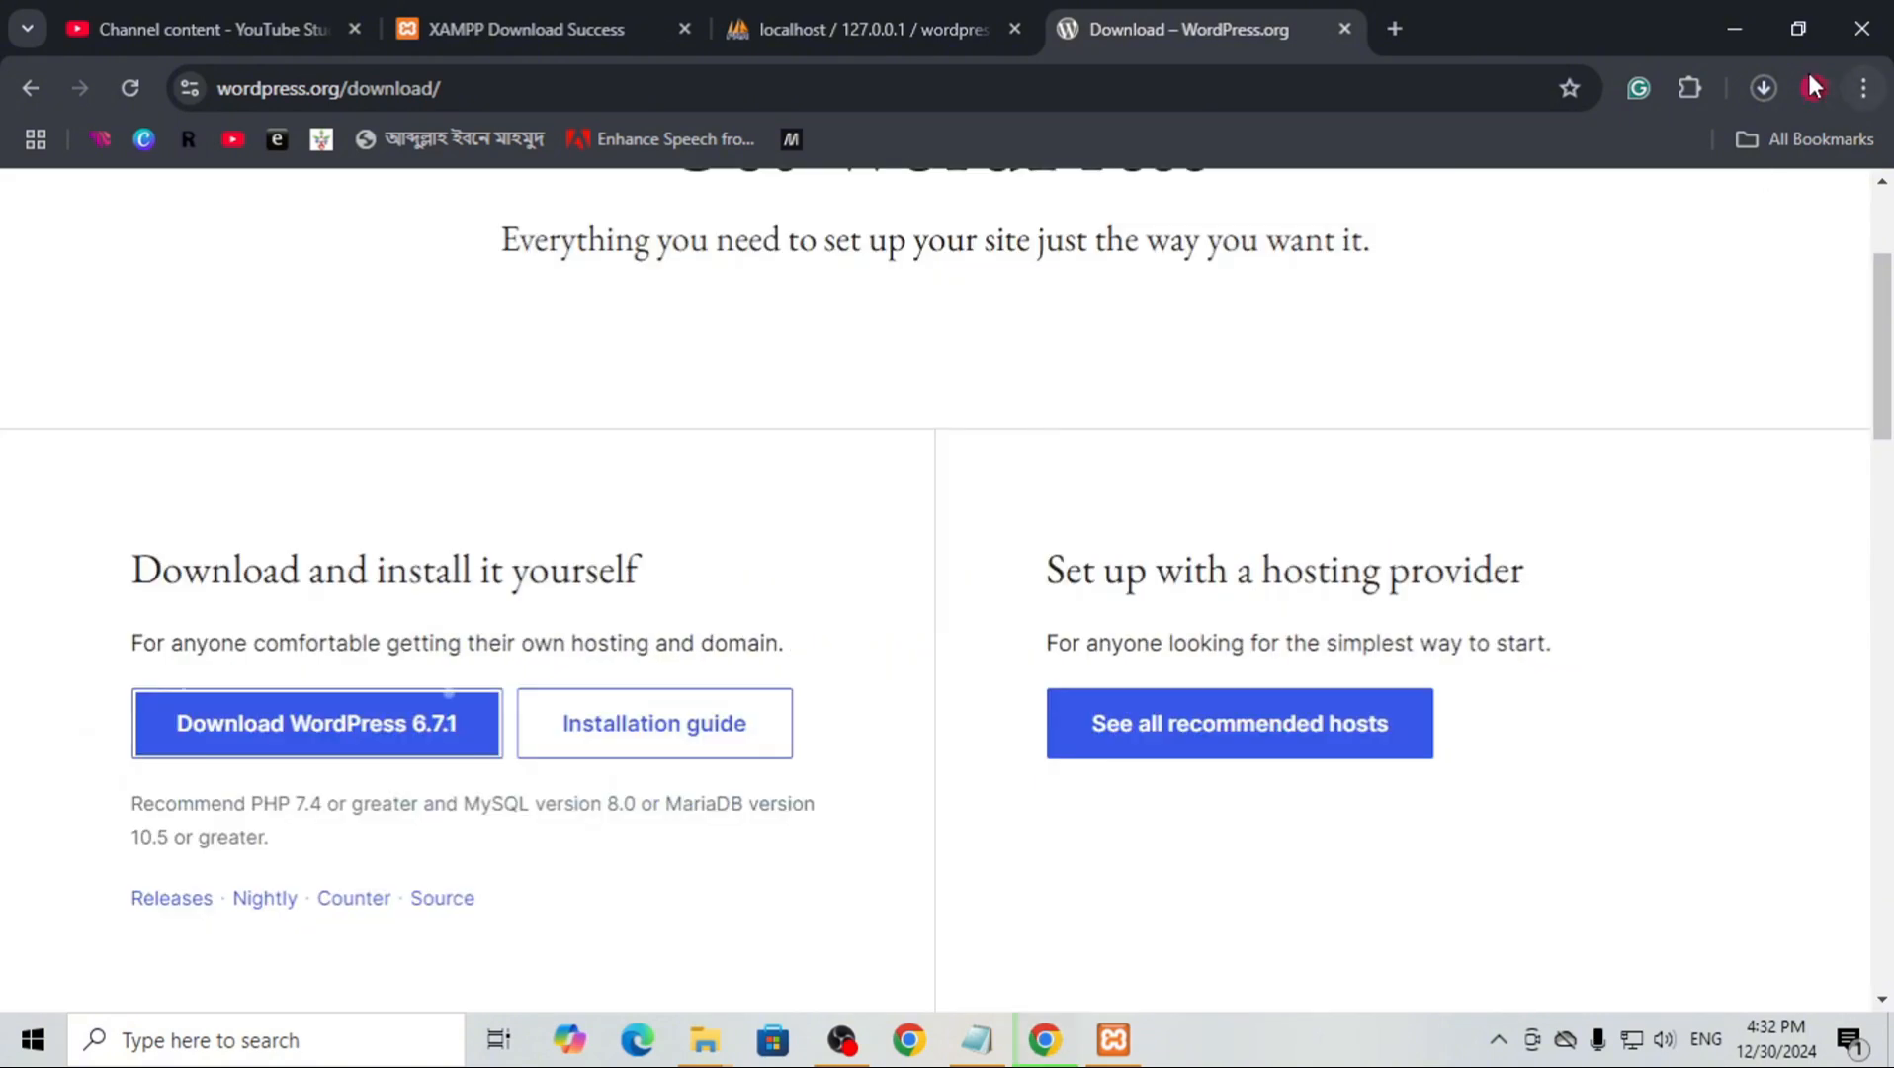
# Locate the downloaded wordpress-6.7.1 archive in Chrome Downloads and extract it to a wordpress-6.7.1 folder
pyautogui.click(1765, 87)
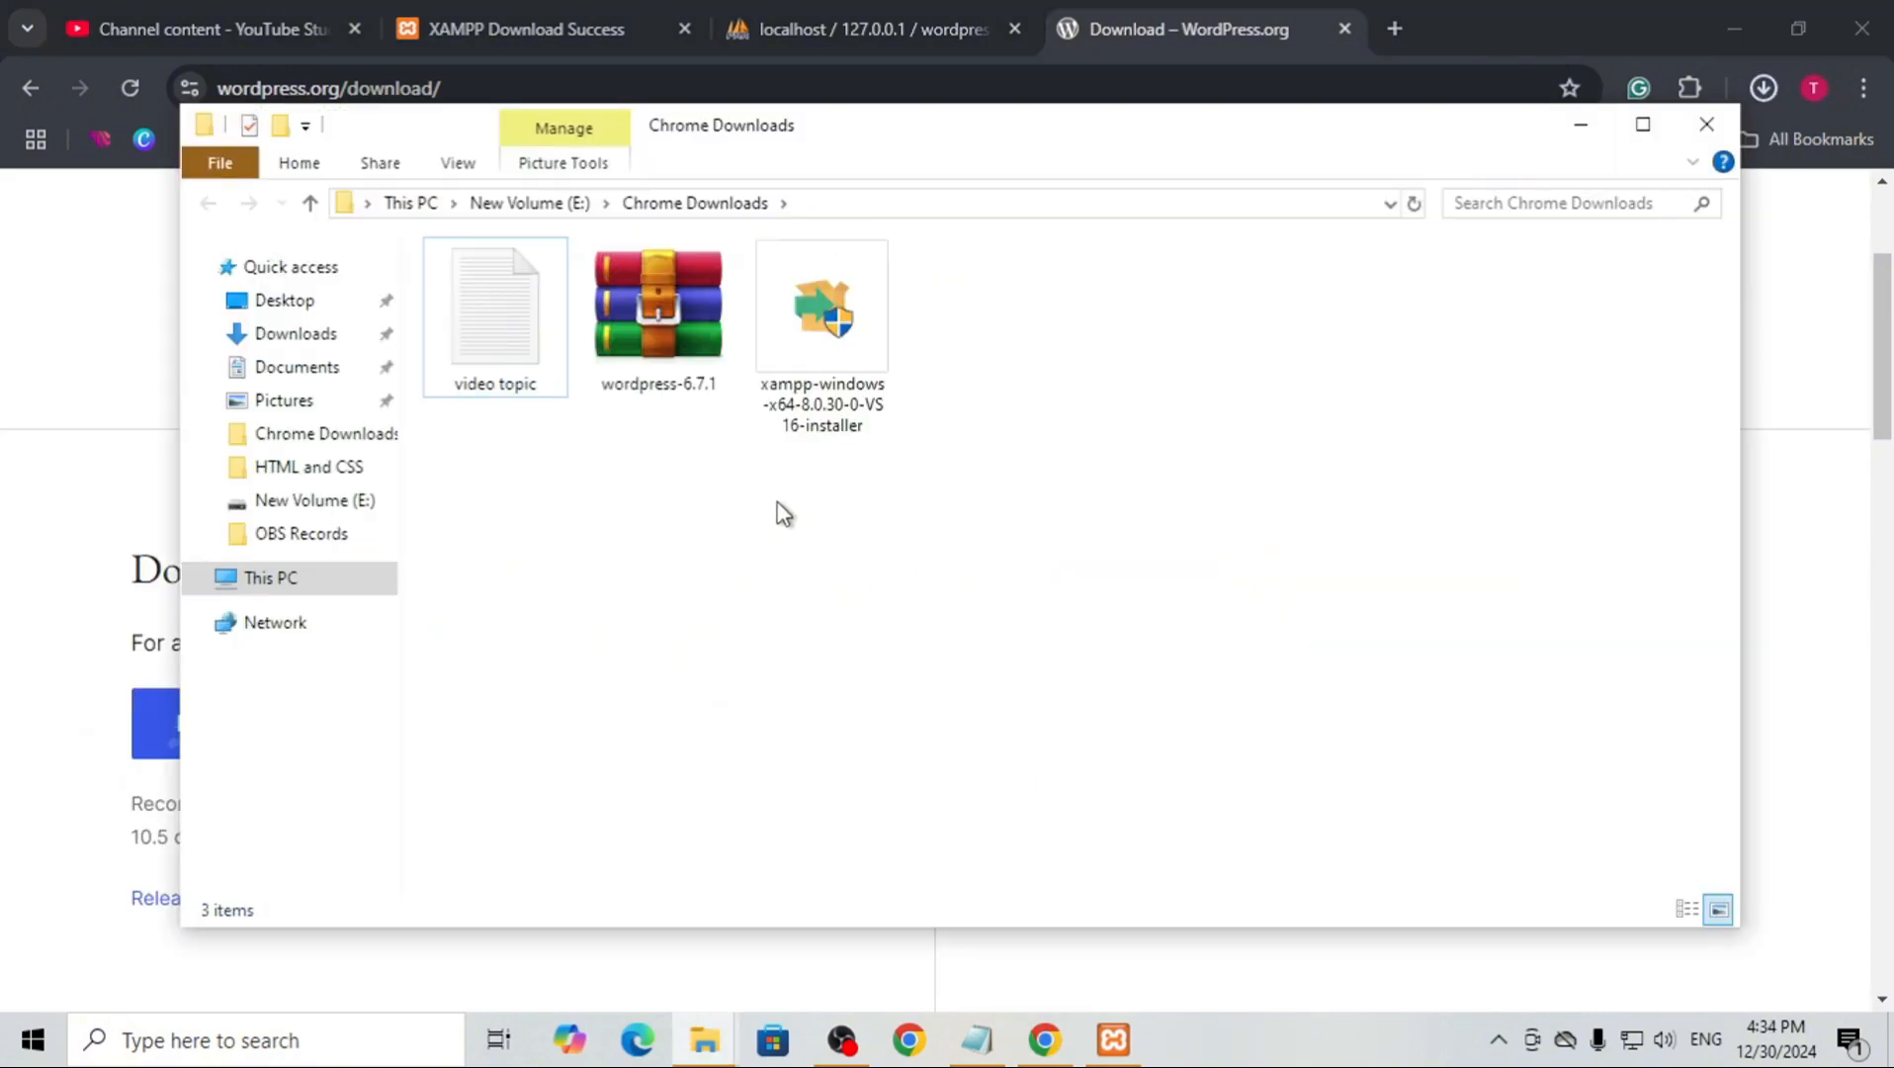
pyautogui.click(633, 343)
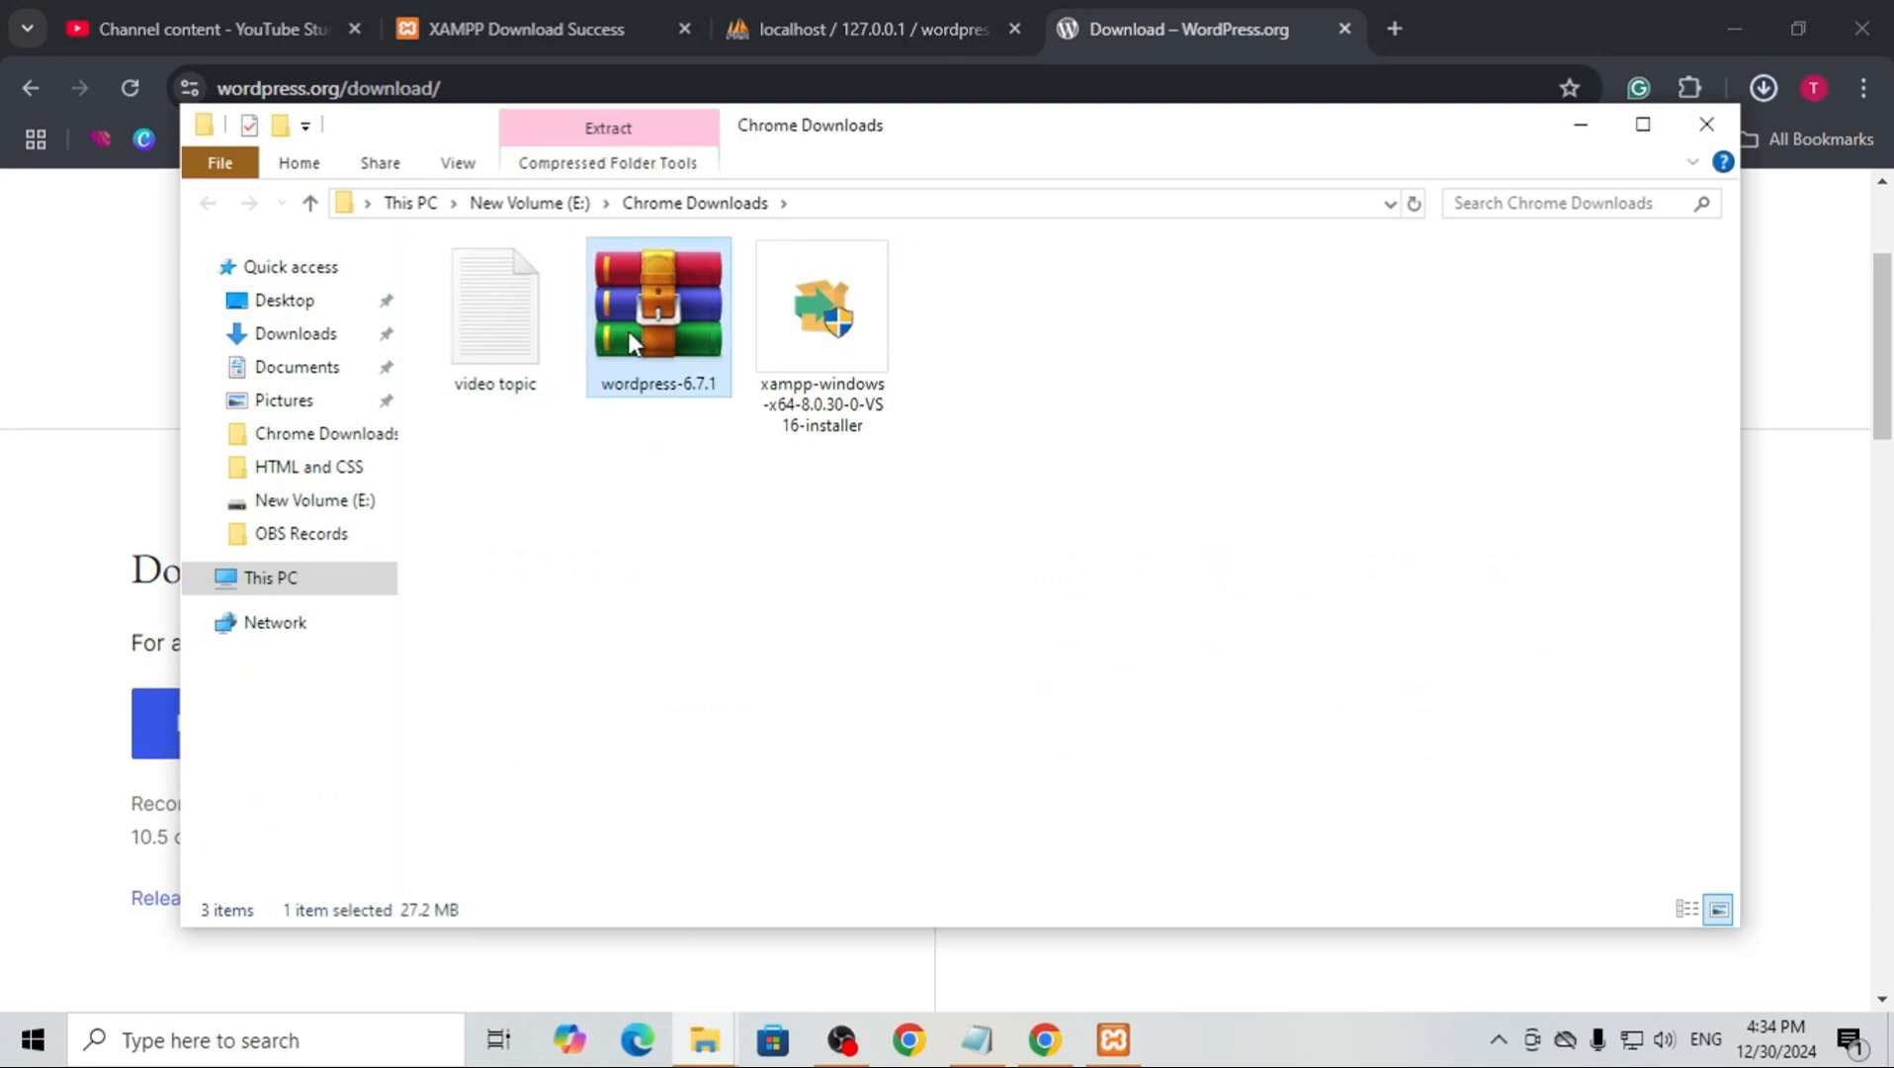
pyautogui.rightClick(633, 343)
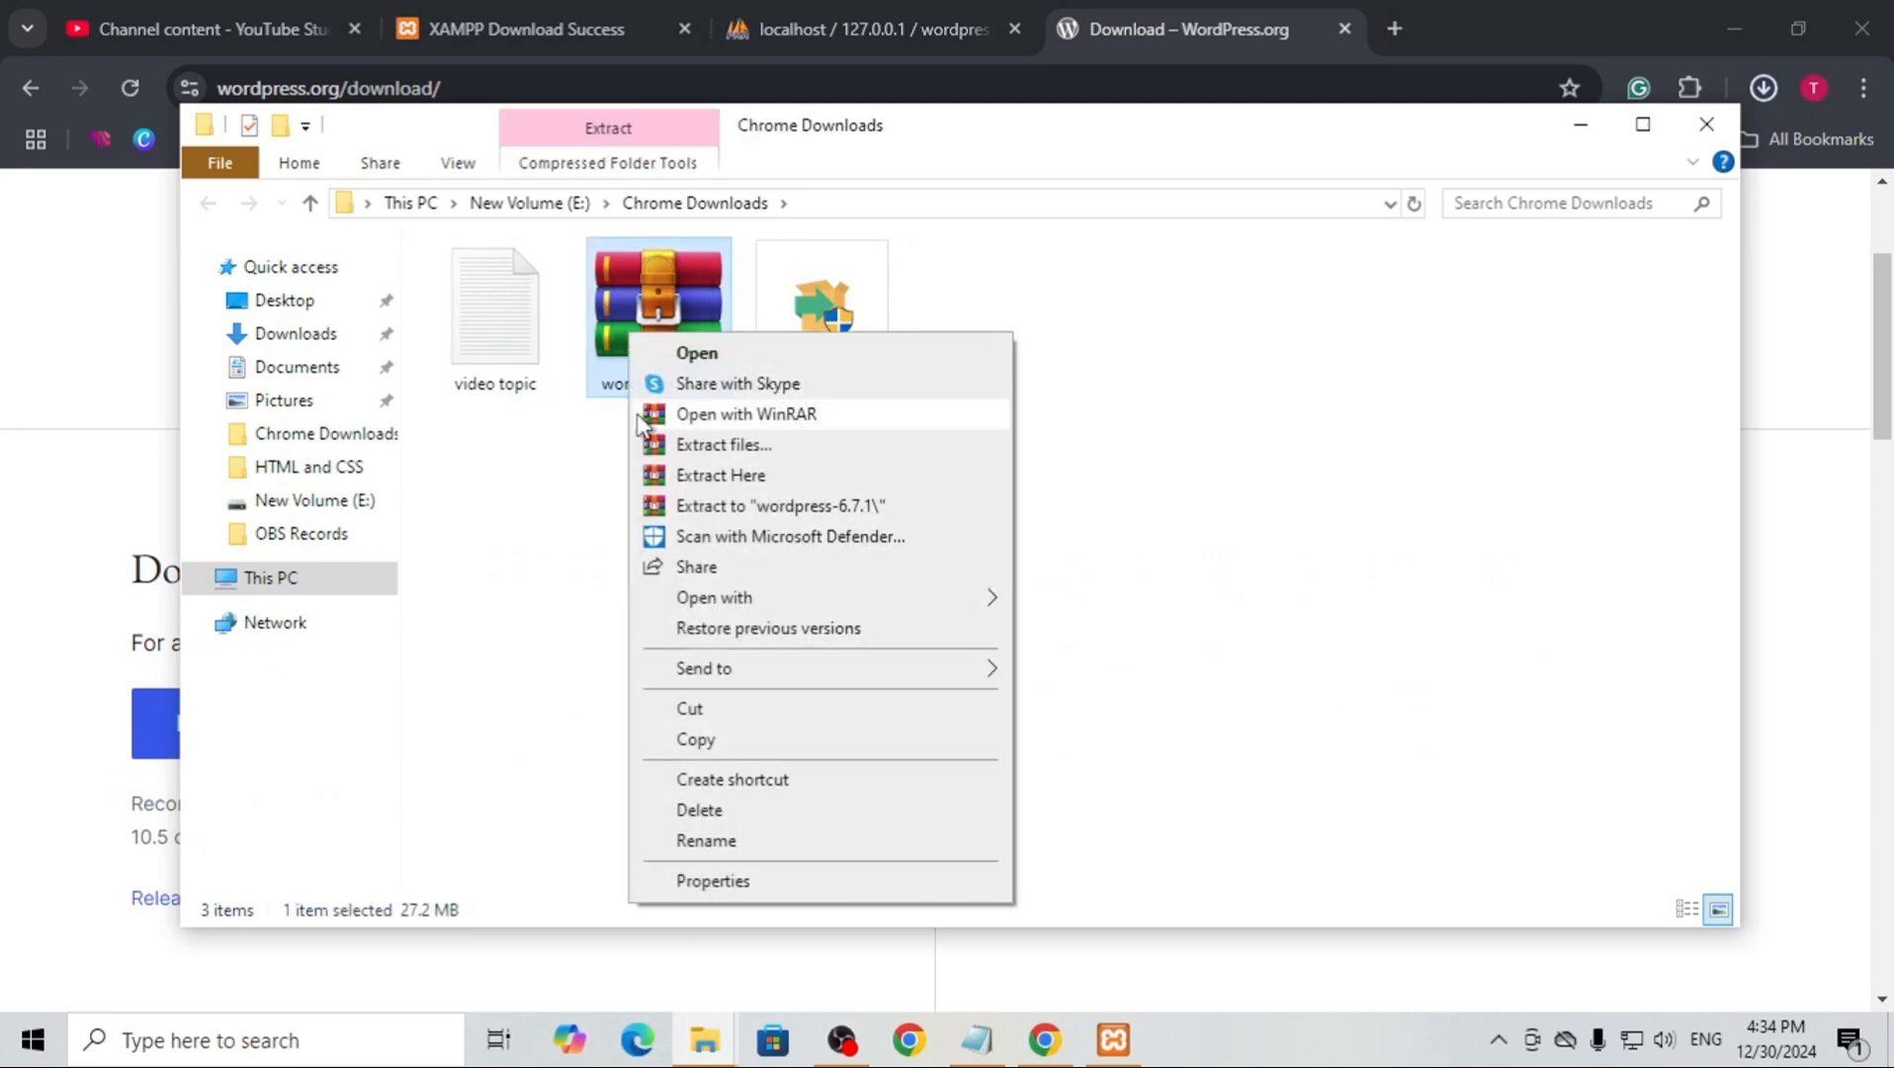
pyautogui.click(763, 506)
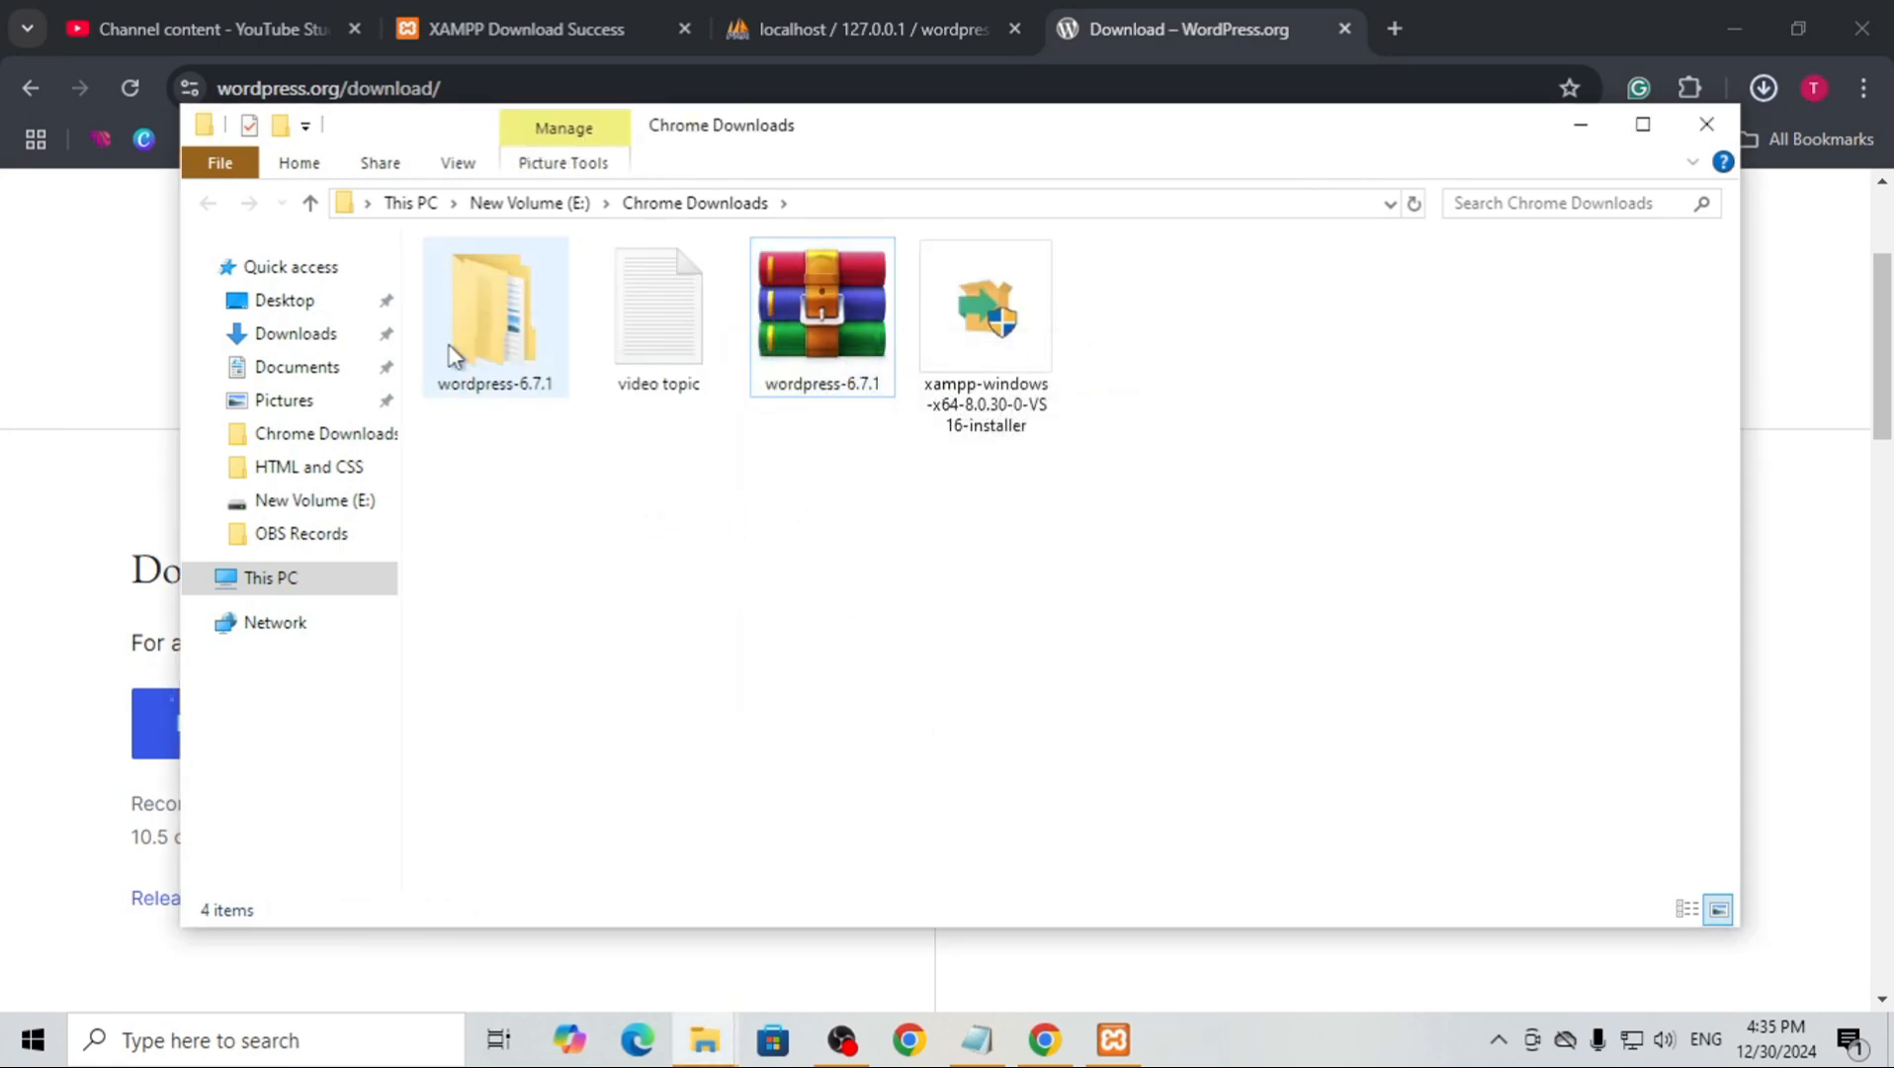
# Copy all files from the extracted wordpress-6.7.1\wordpress folder into C:\xampp\htdocs\wordpress and close both folder windows
pyautogui.doubleClick(456, 346)
pyautogui.doubleClick(494, 287)
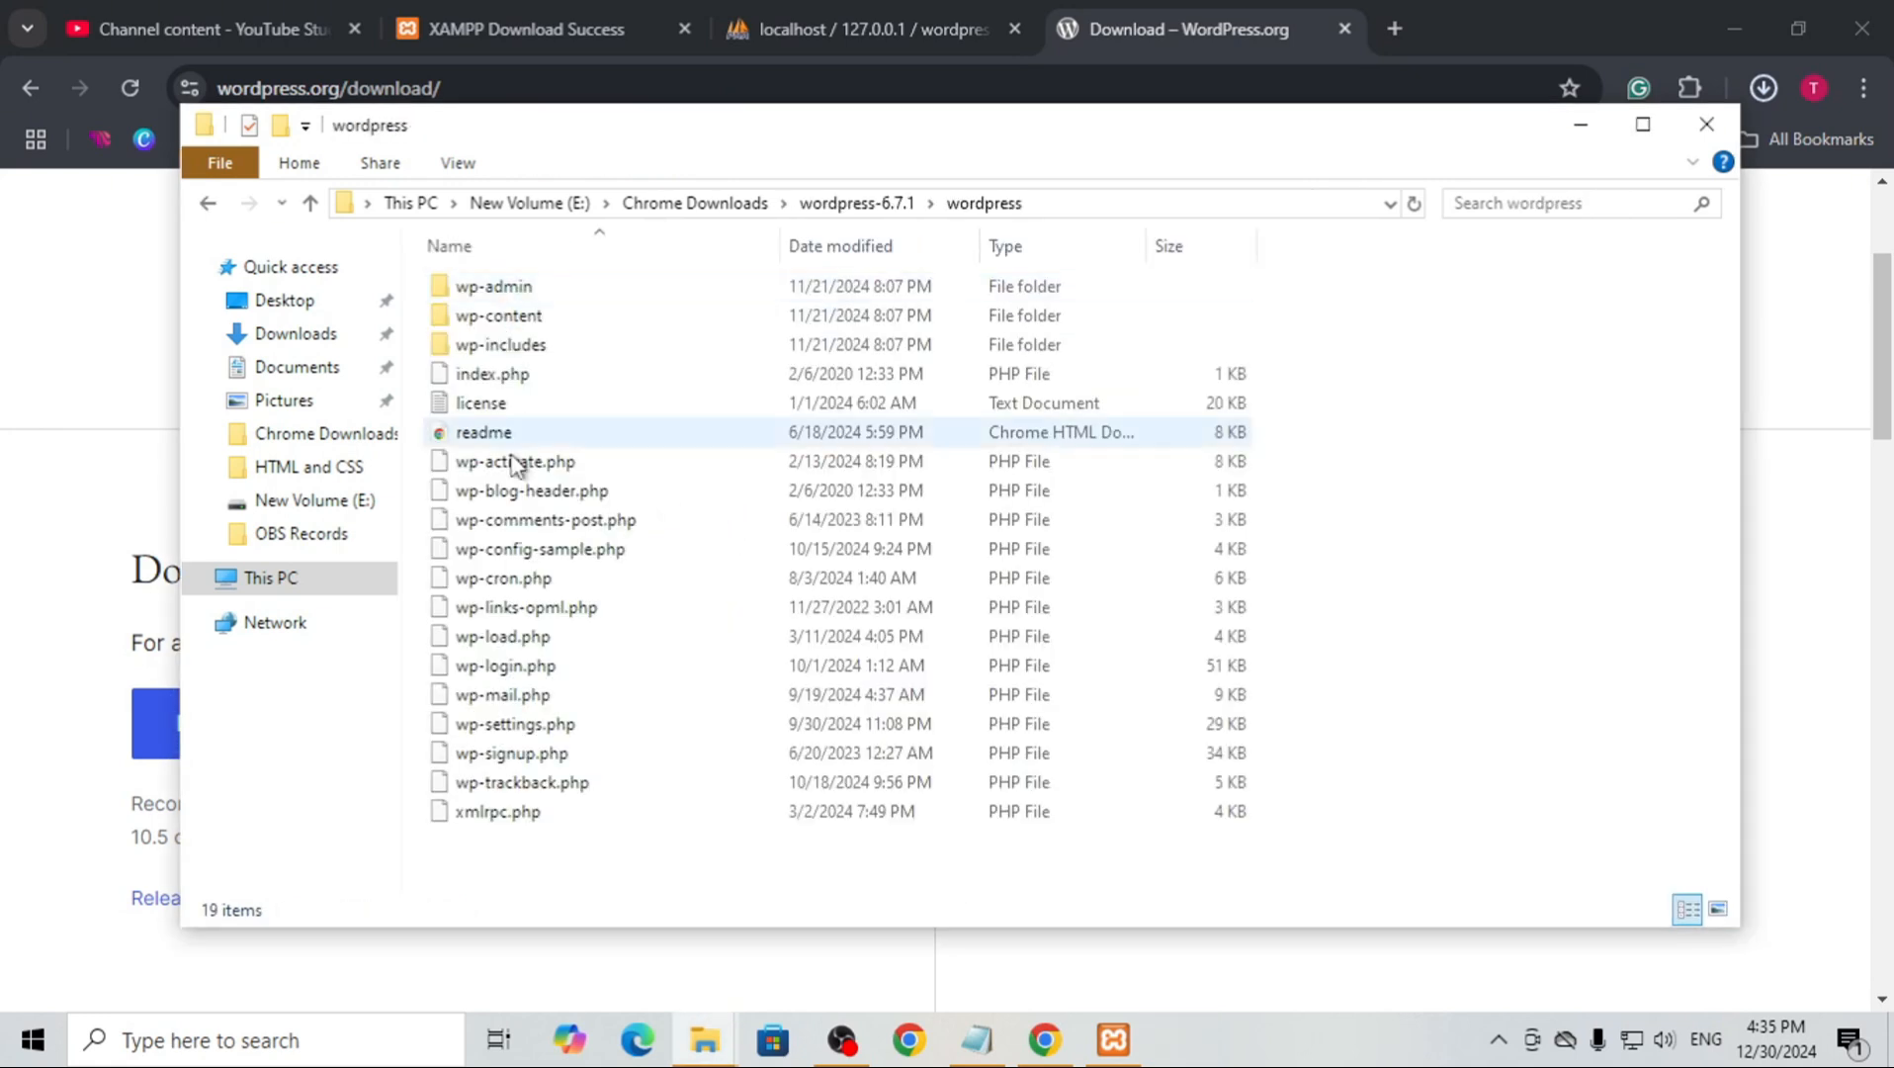
pyautogui.moveTo(559, 920); pyautogui.dragTo(485, 395)
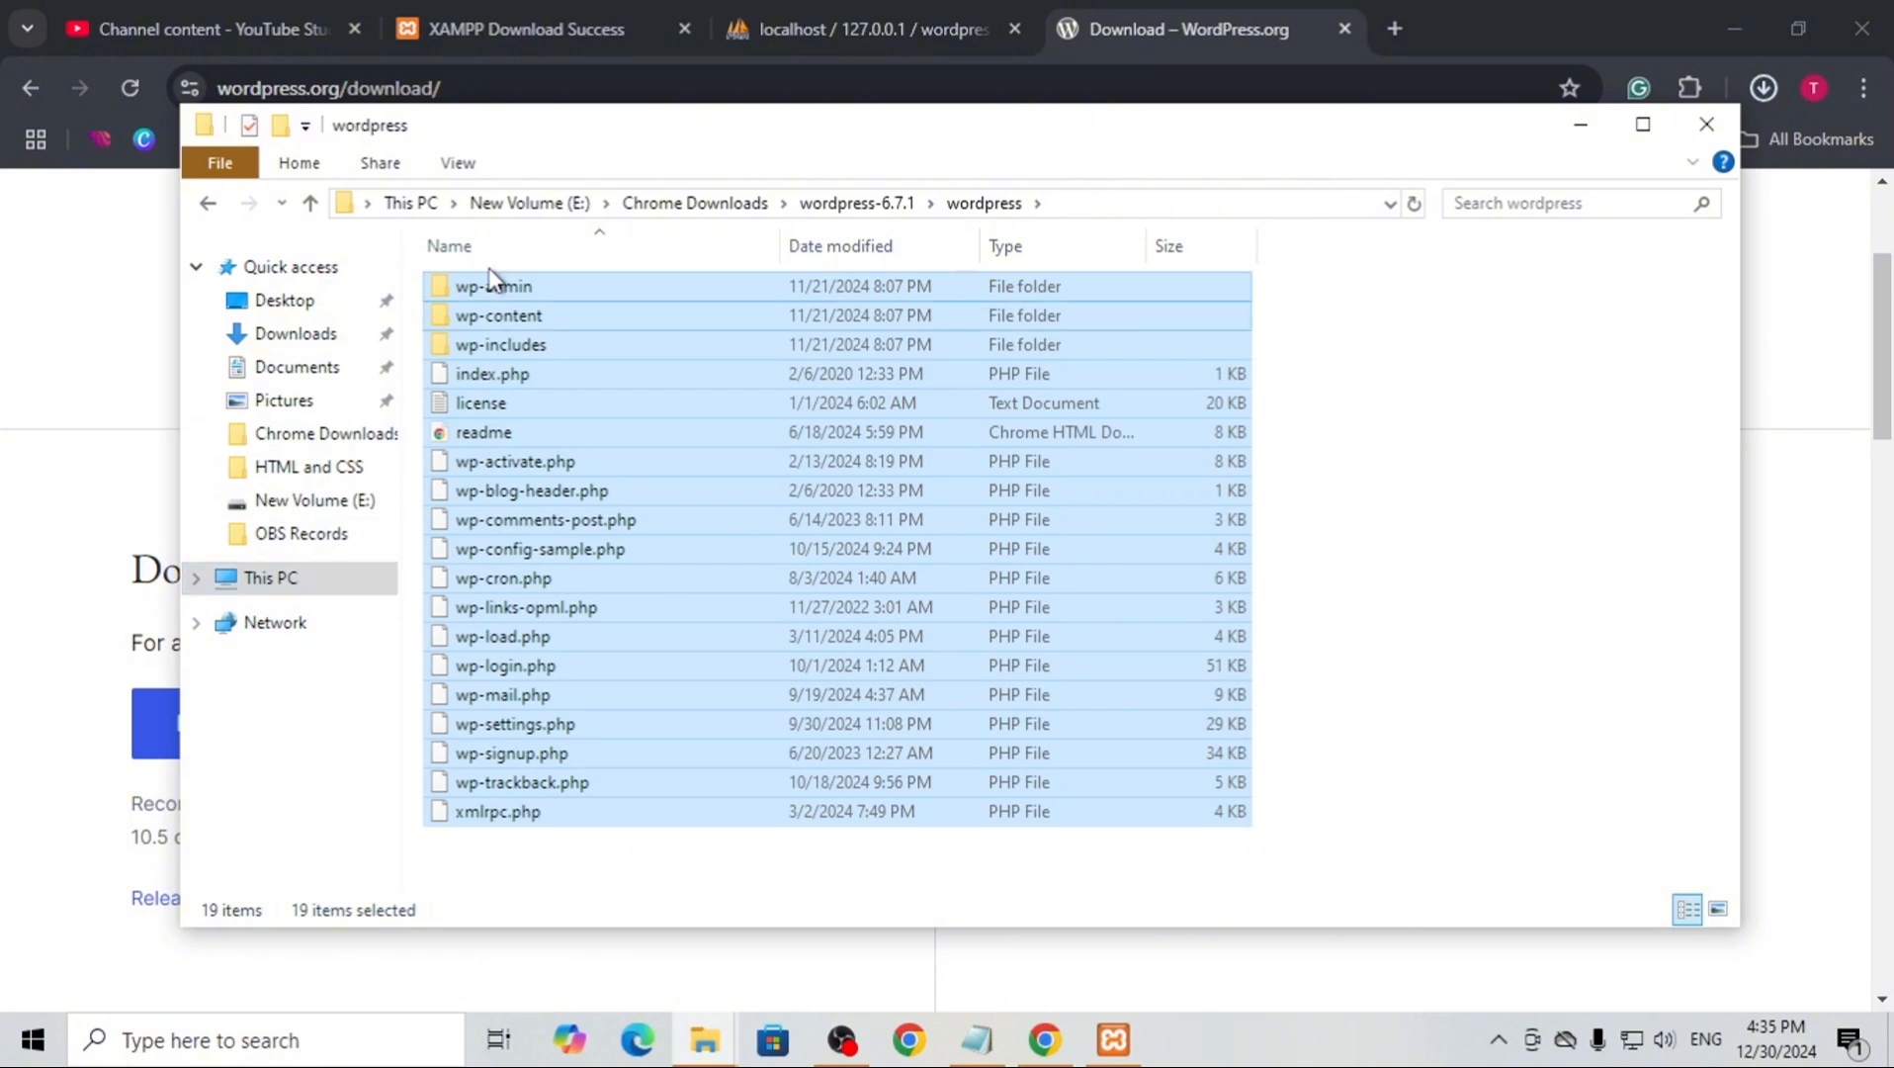
pyautogui.click(727, 1036)
pyautogui.click(791, 889)
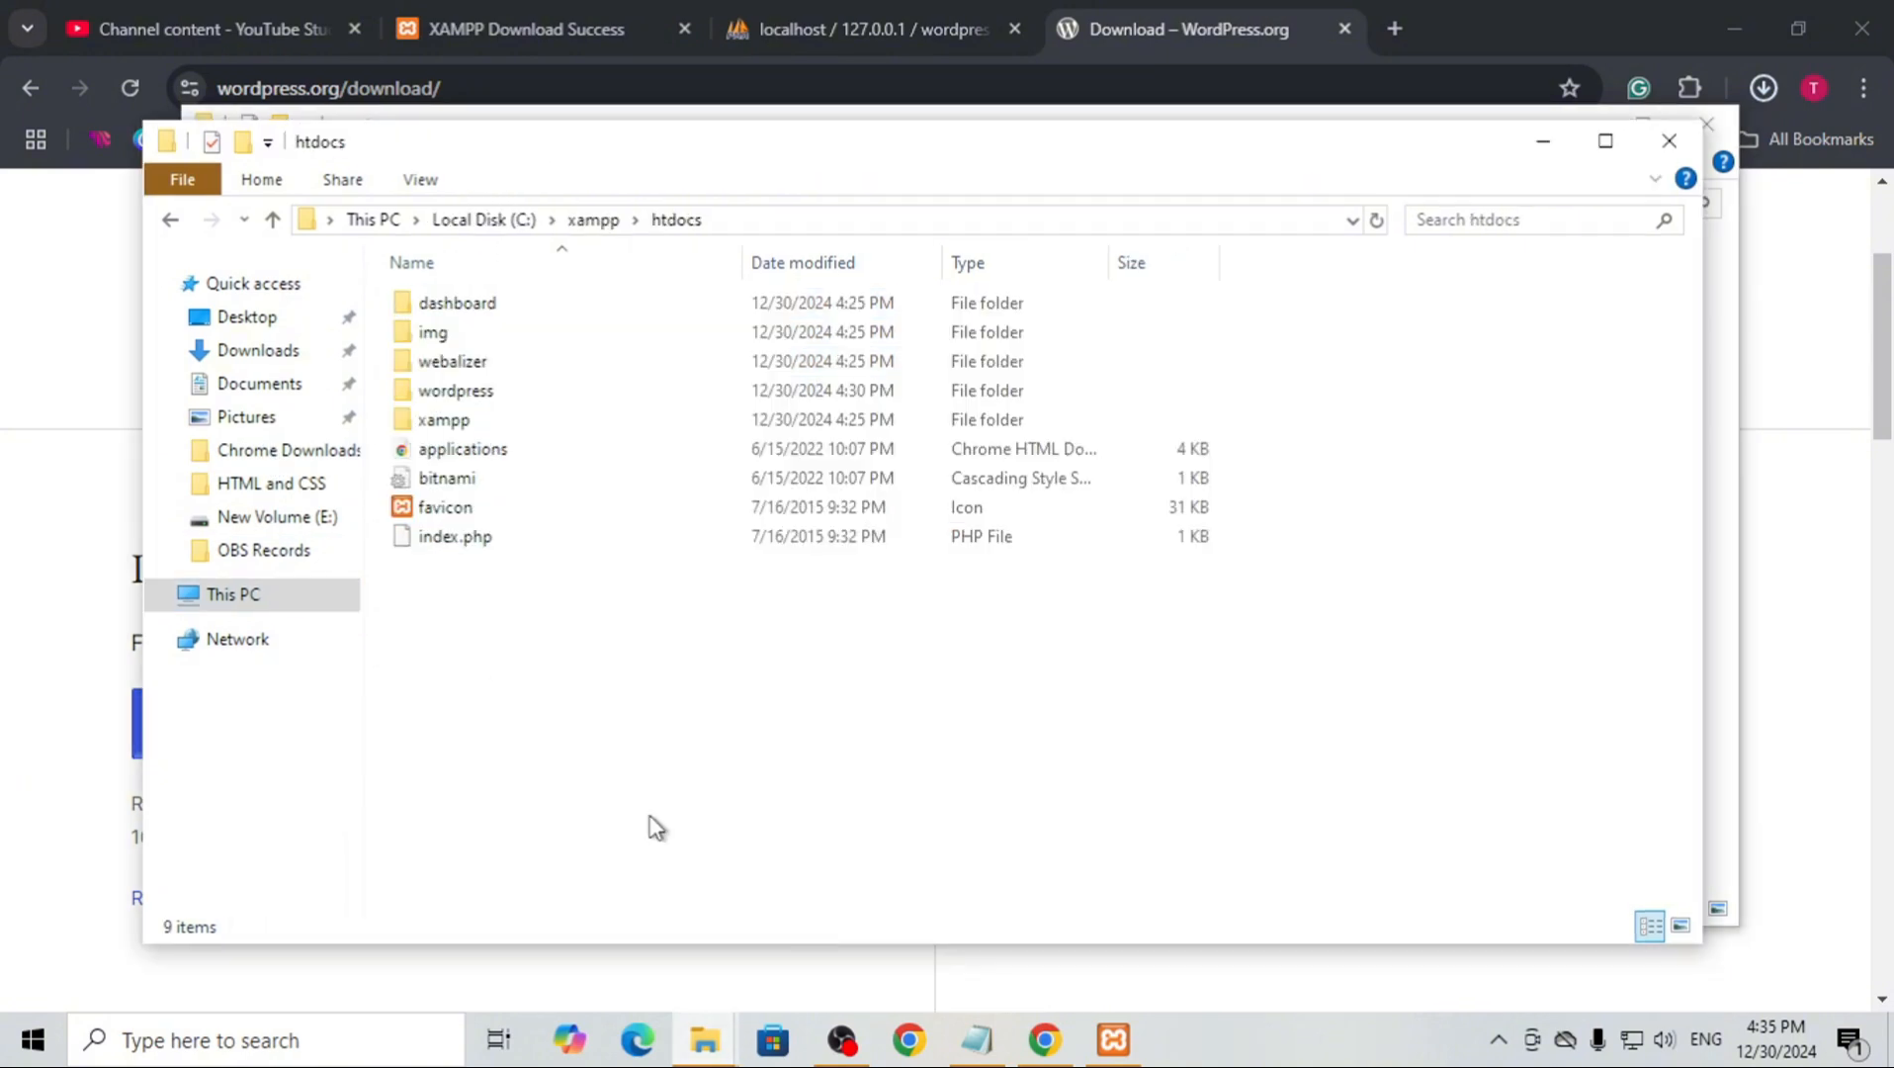
pyautogui.click(459, 397)
pyautogui.doubleClick(459, 398)
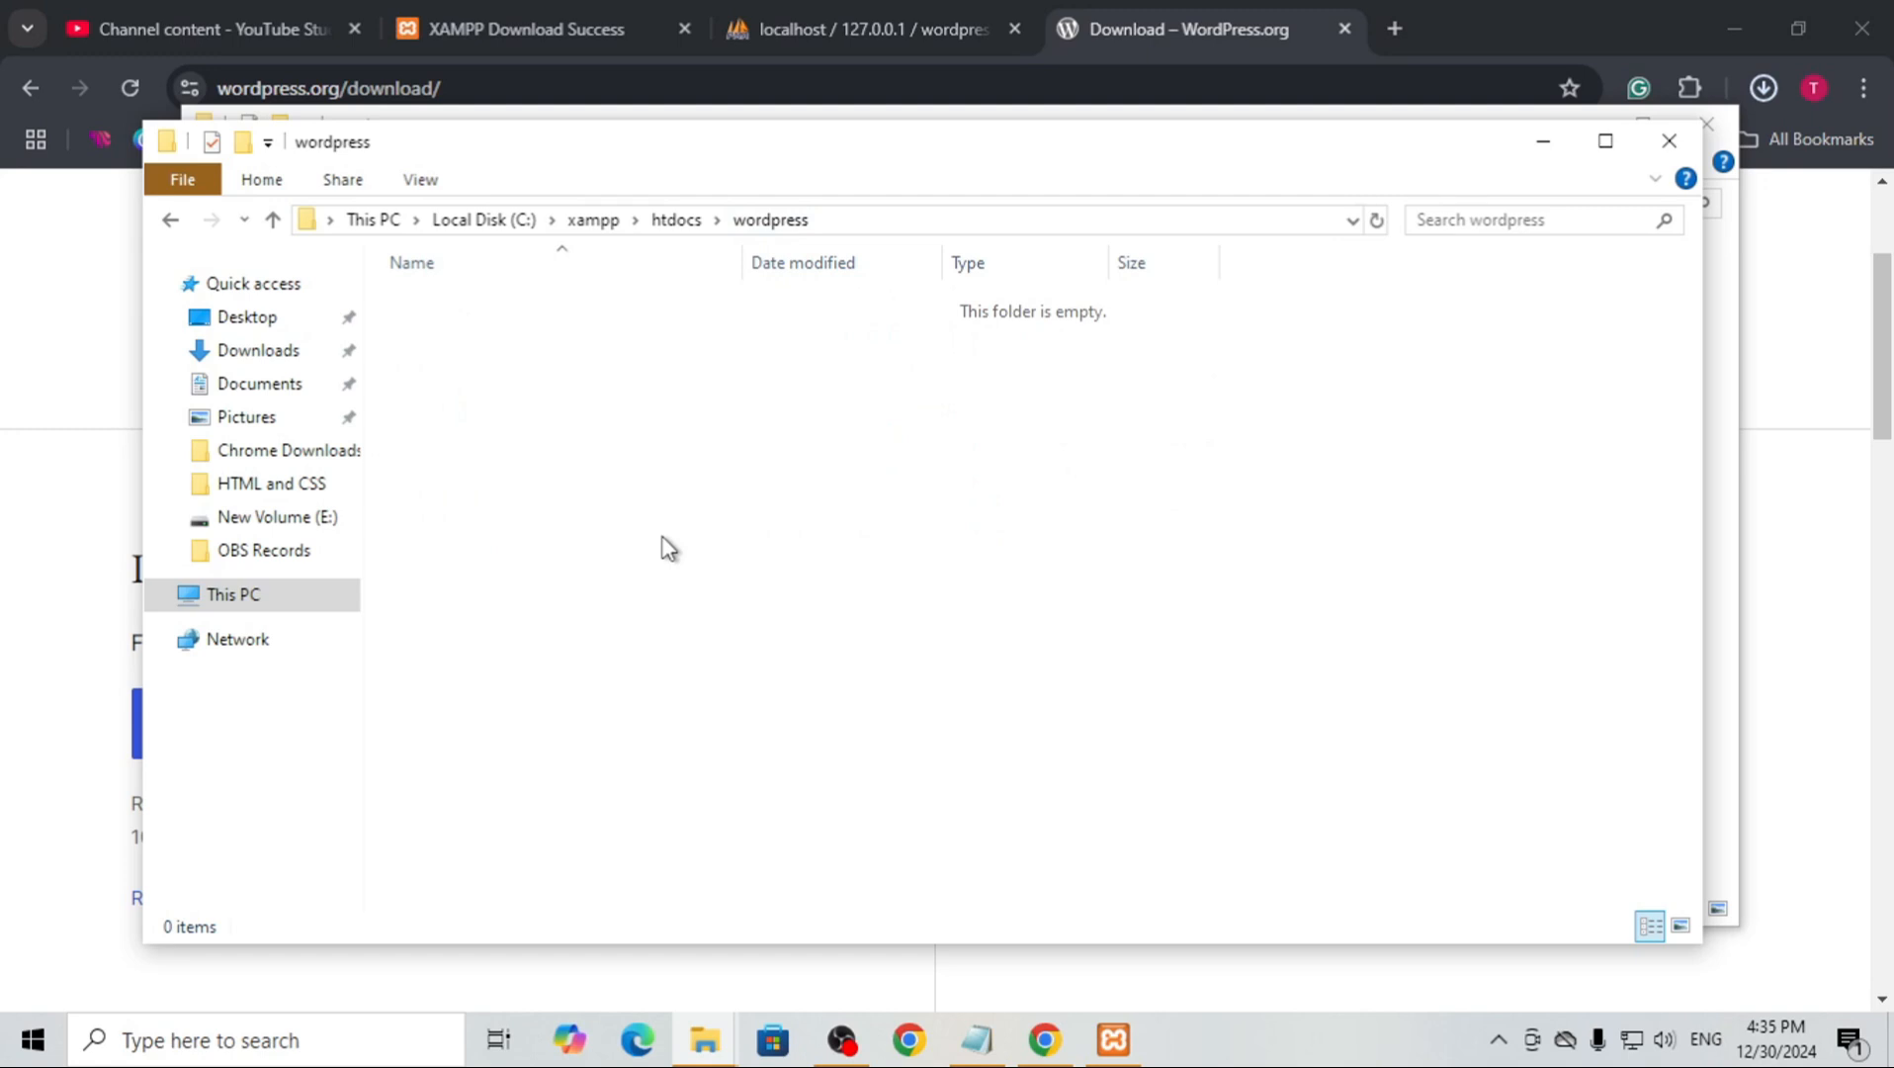
pyautogui.hotkey('ctrl', 'v')
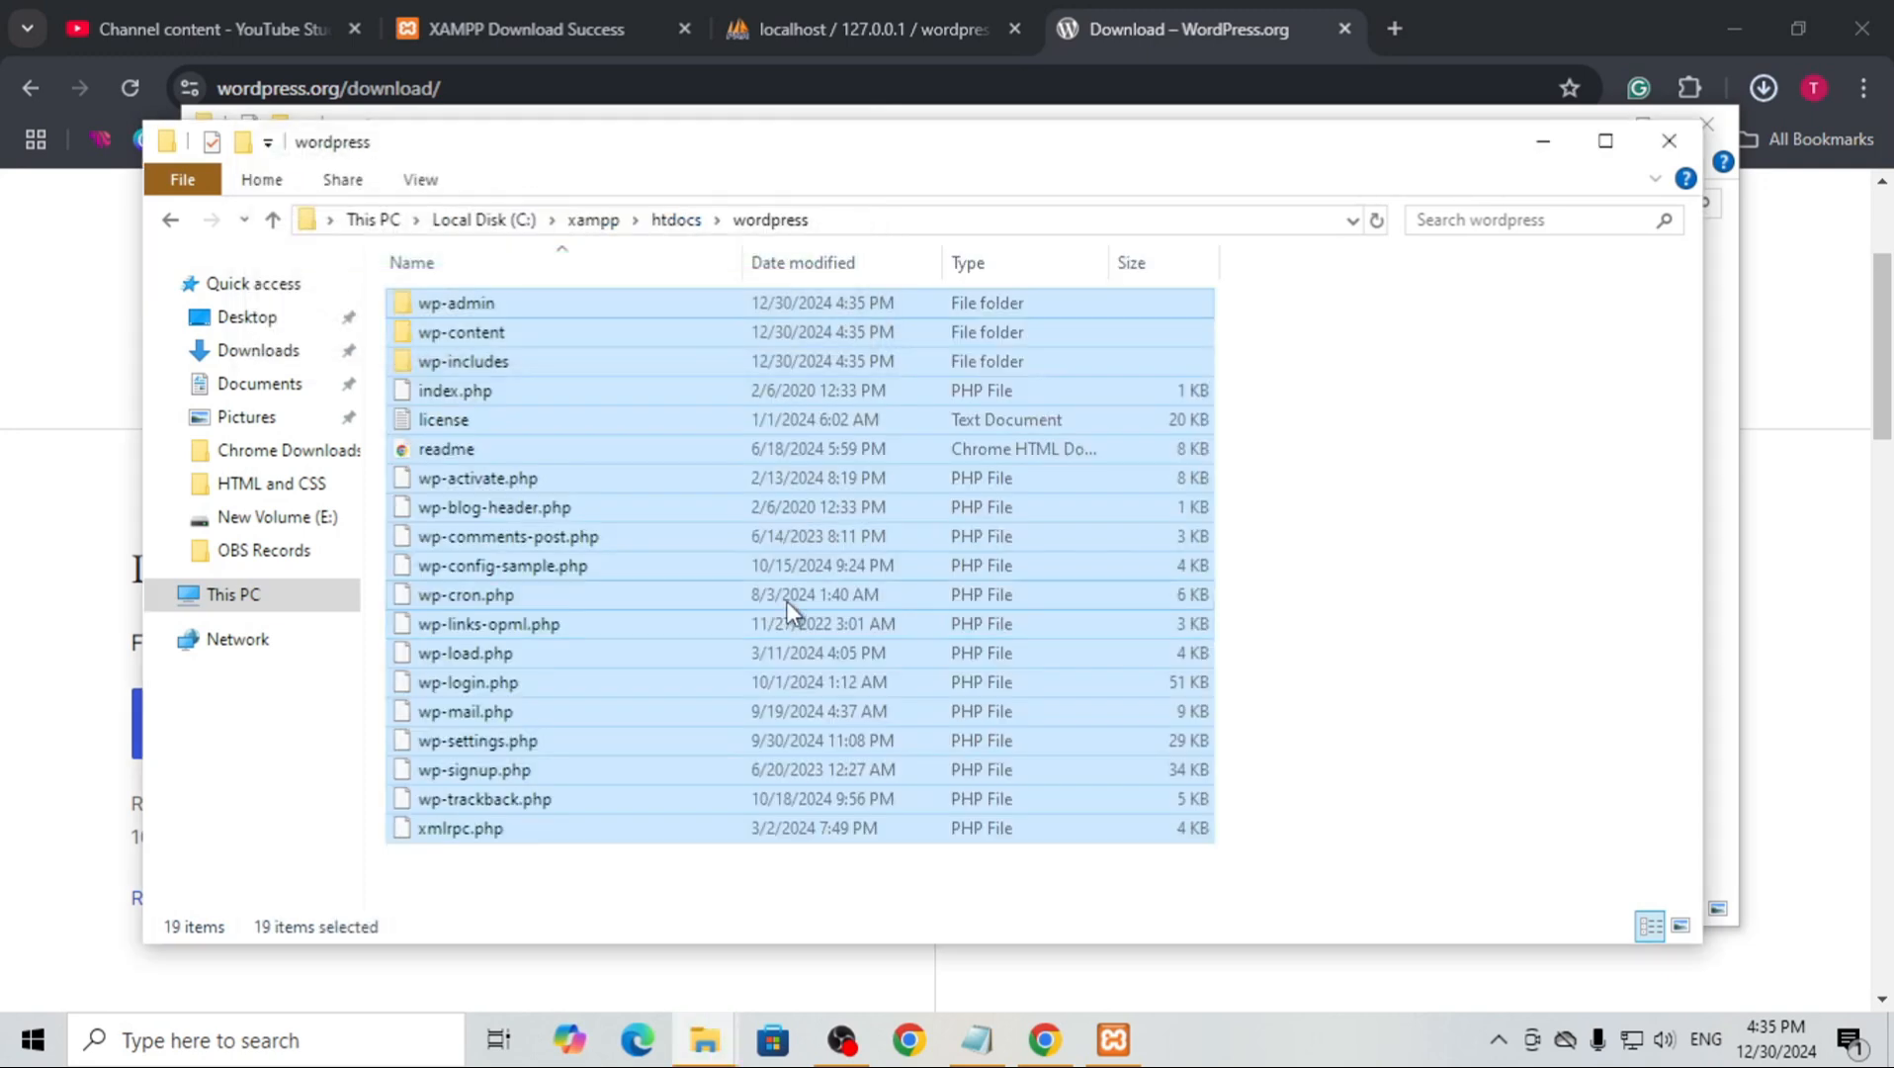
pyautogui.click(1681, 146)
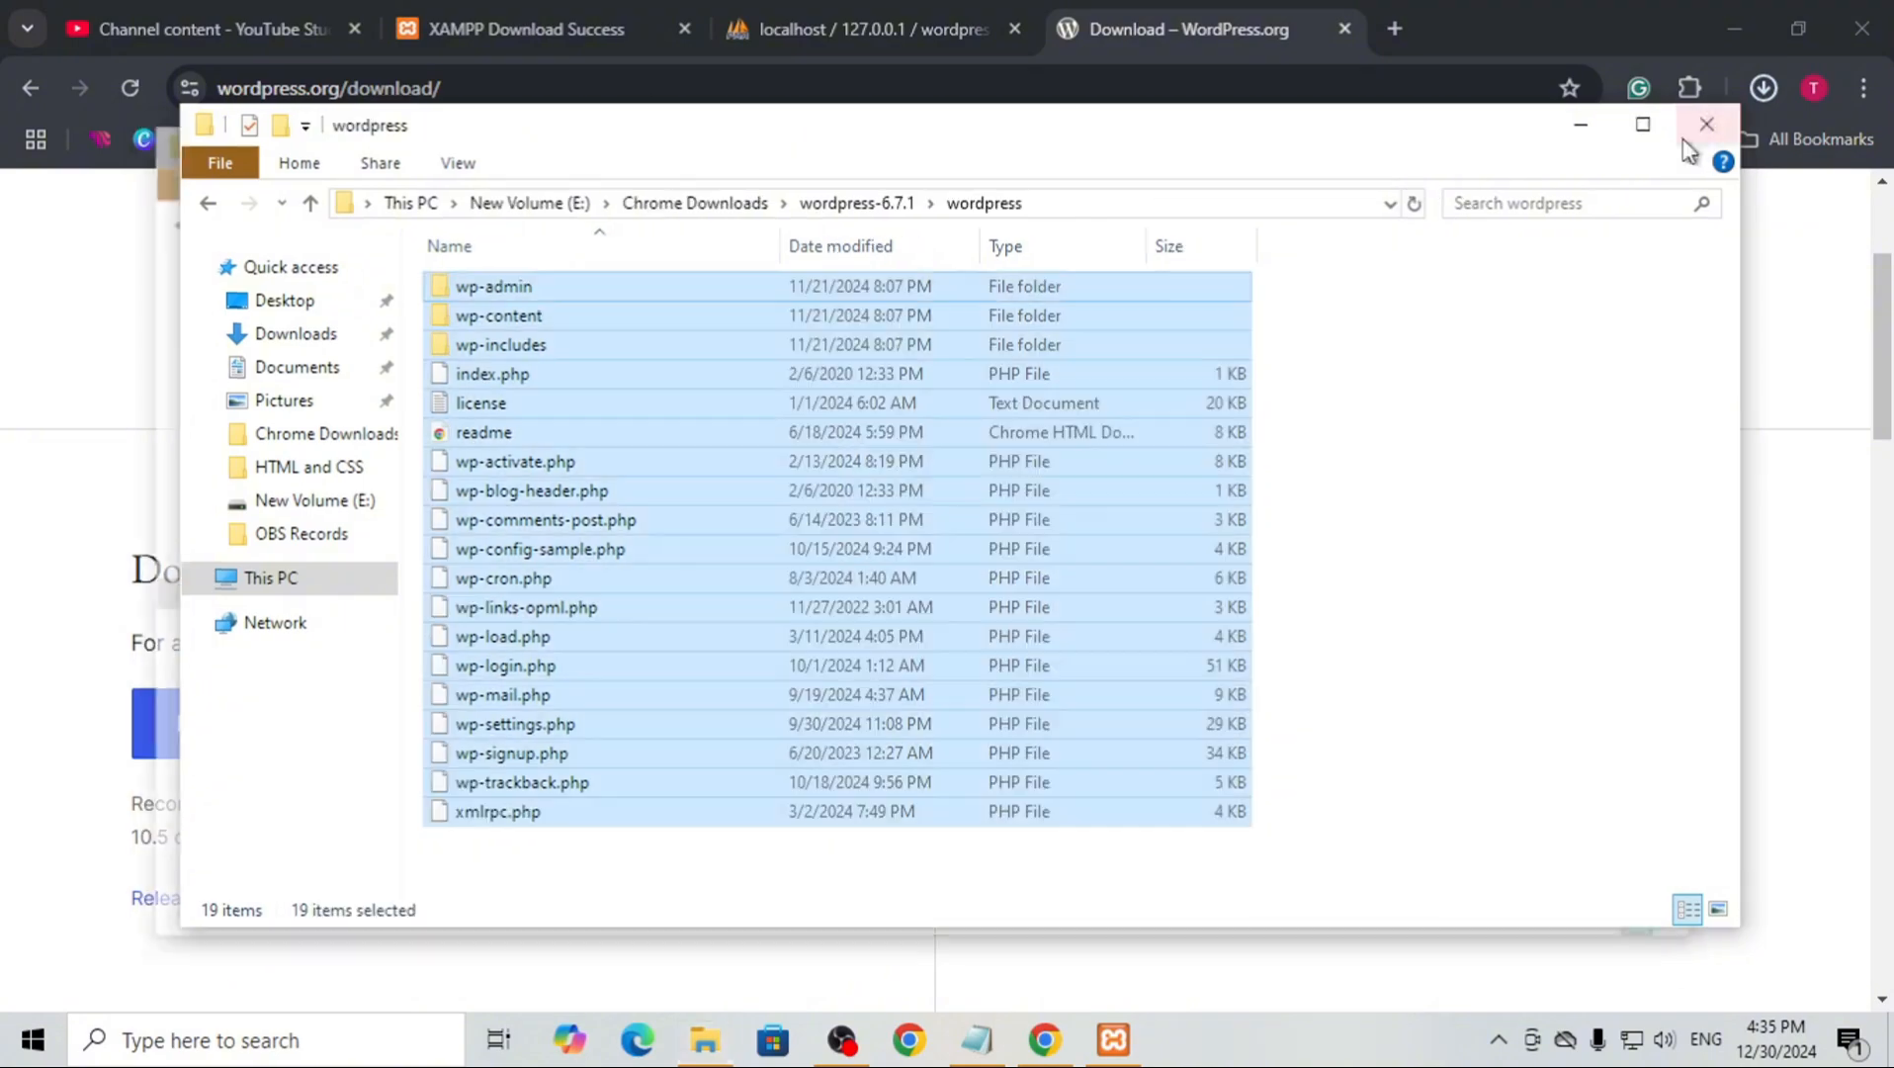
pyautogui.click(1688, 143)
# Close the WordPress download page and enter the address start localhost/ in a new browser tab
pyautogui.click(1344, 29)
pyautogui.click(1067, 29)
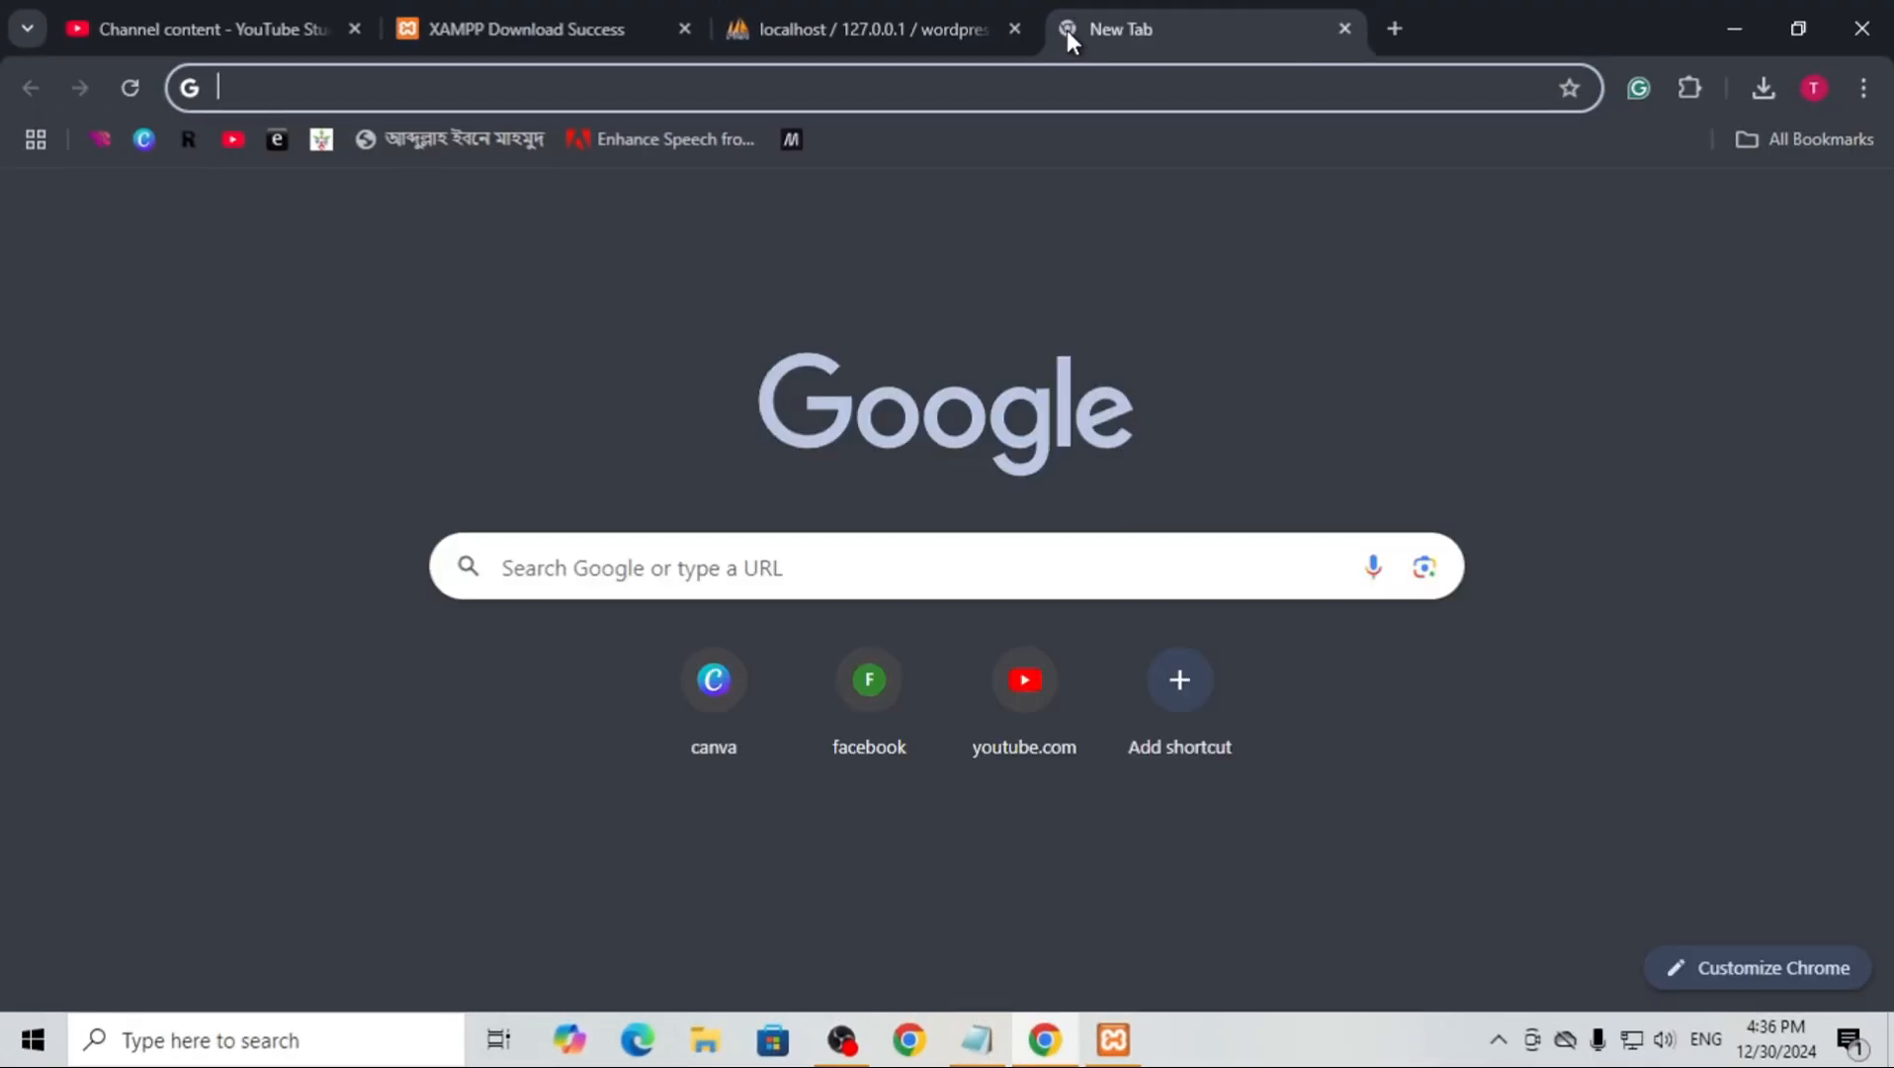
pyautogui.write('localhost')
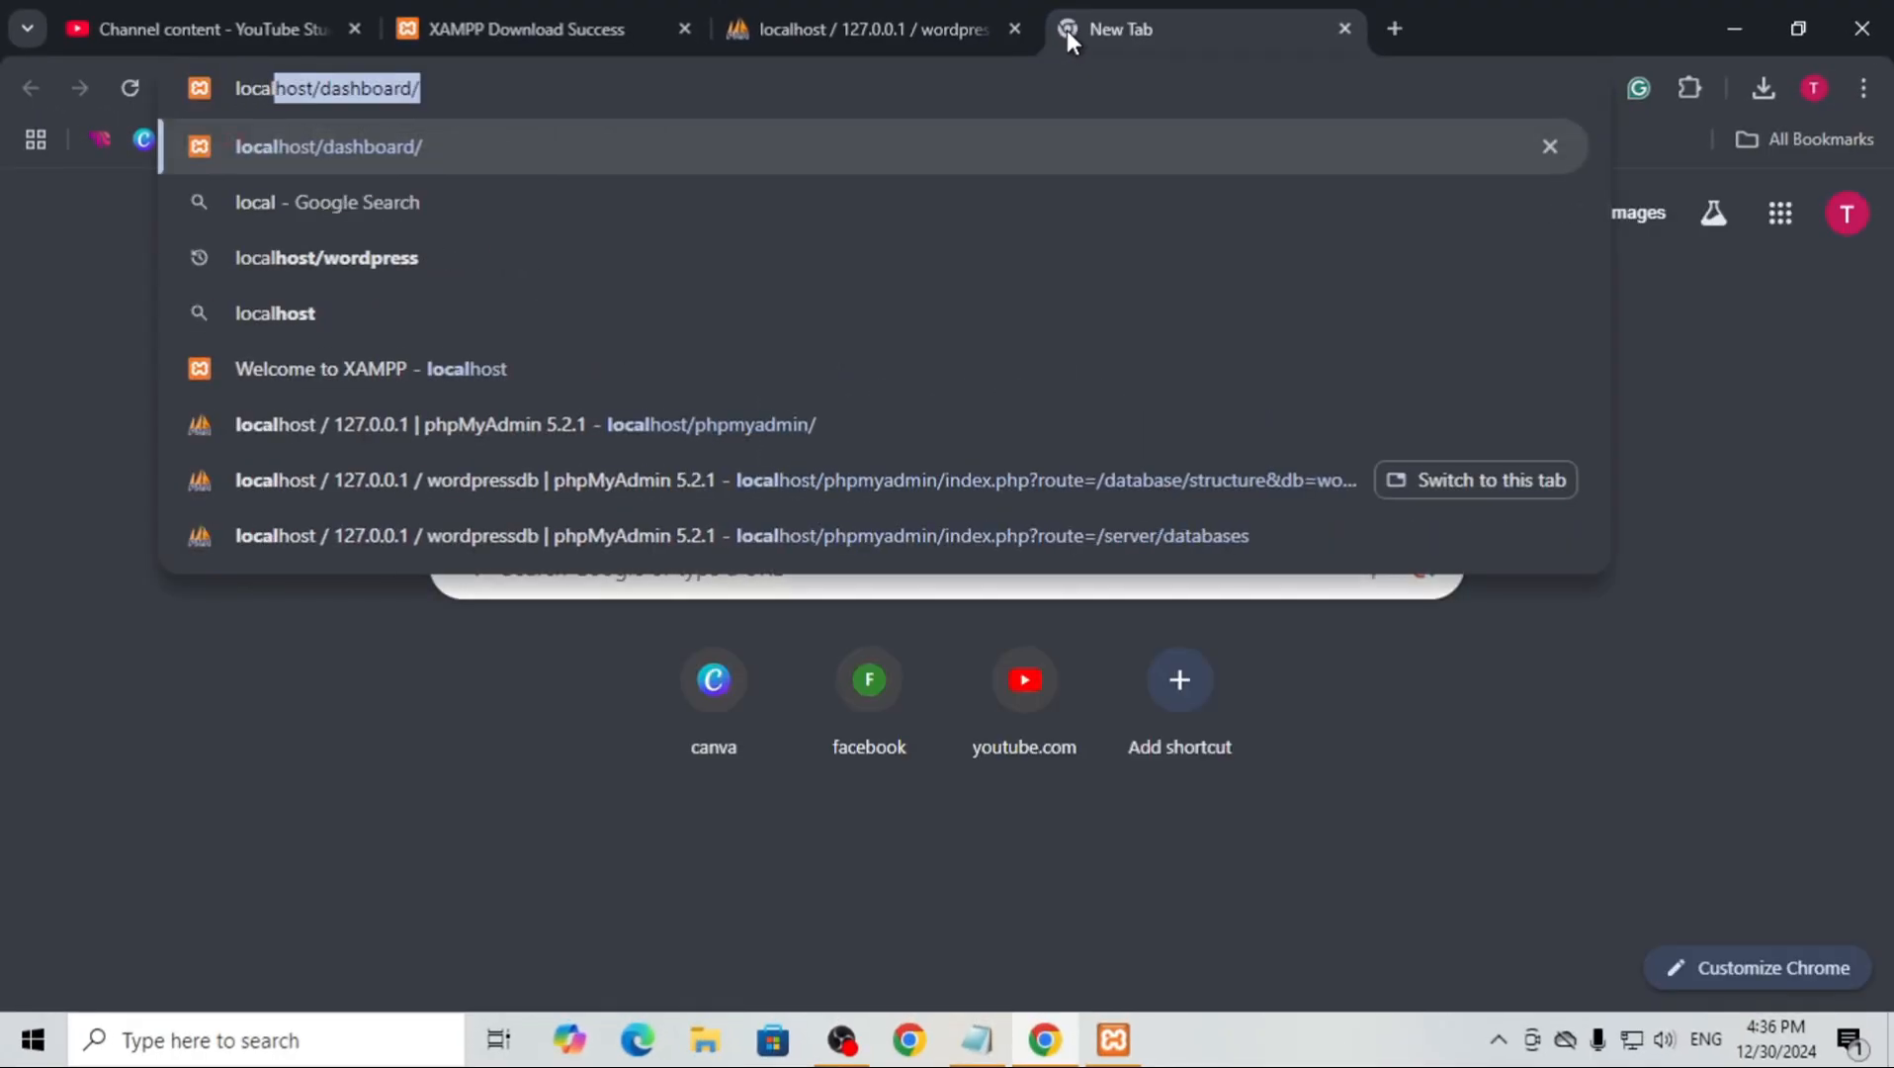
pyautogui.press('BackSpace')
pyautogui.press('BackSpace')
pyautogui.press('BackSpace')
pyautogui.press('BackSpace')
pyautogui.press('BackSpace')
pyautogui.press('BackSpace')
pyautogui.press('BackSpace')
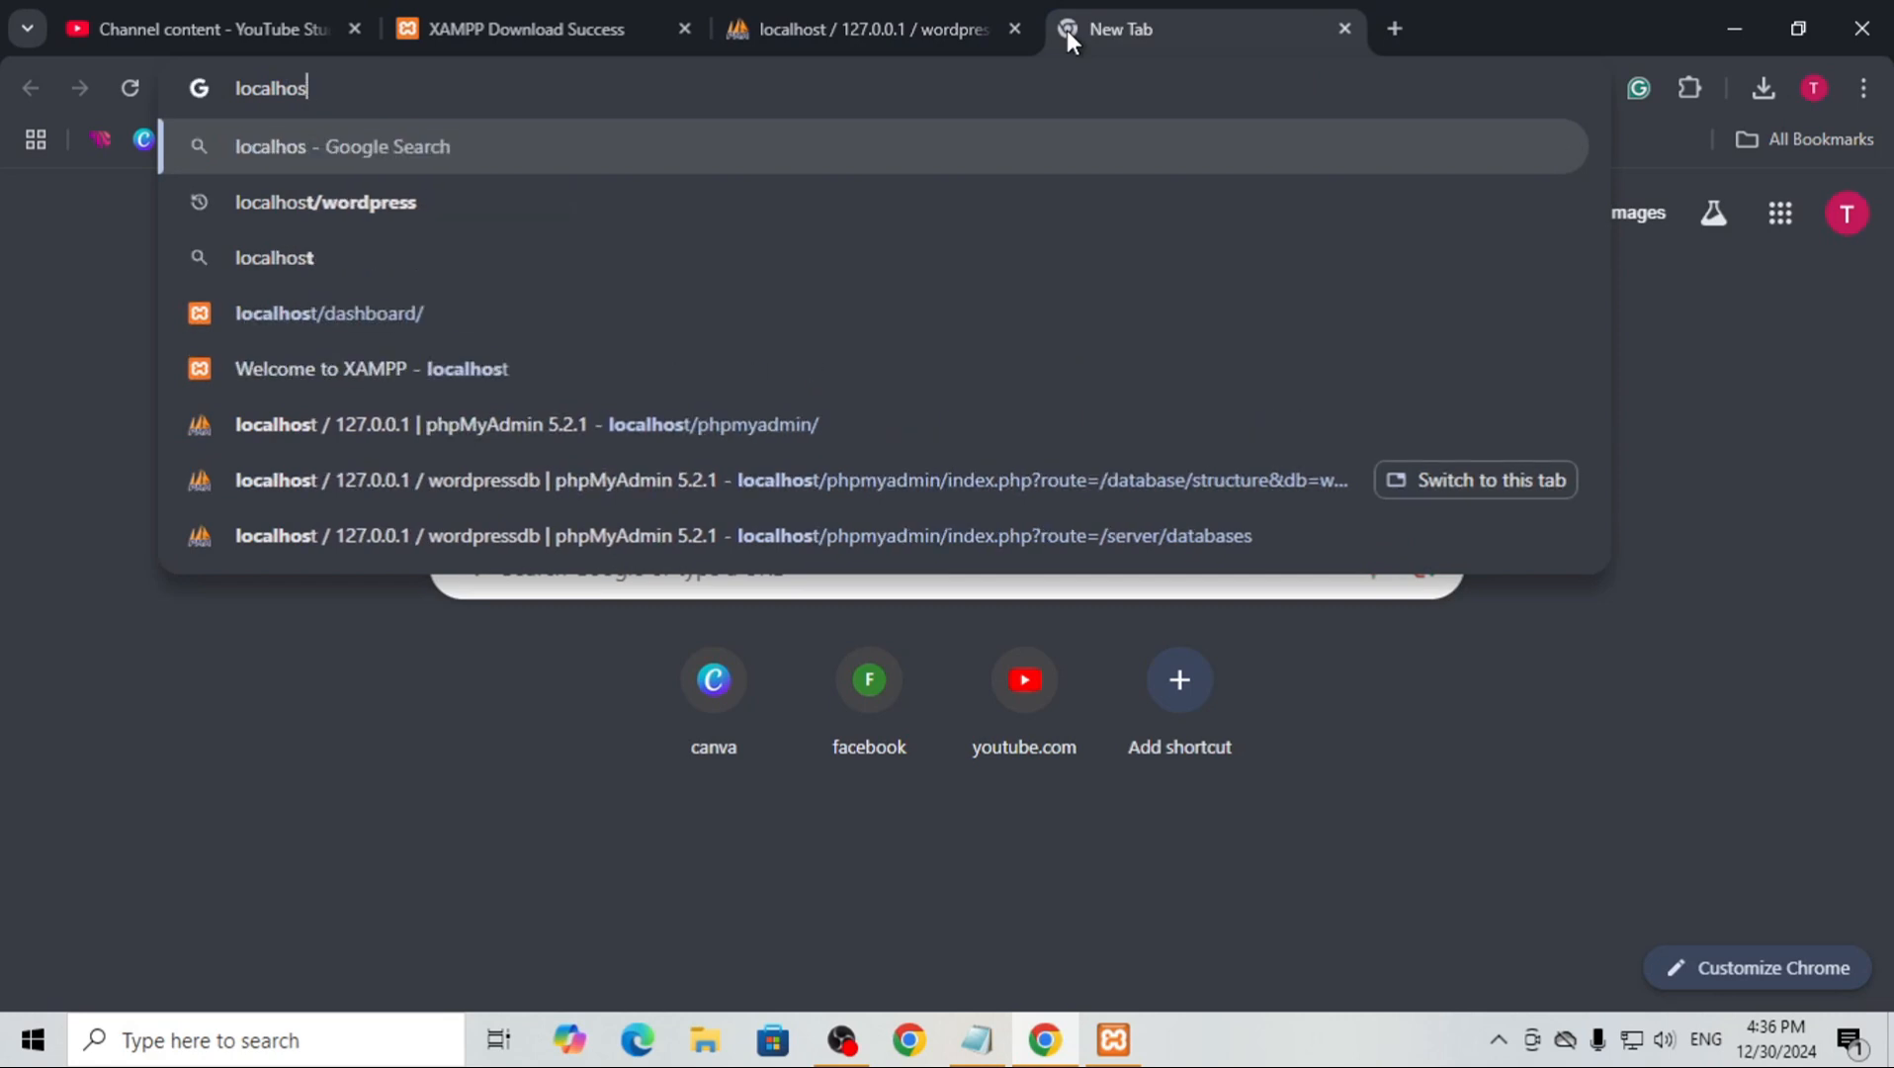
pyautogui.write('calhost/')
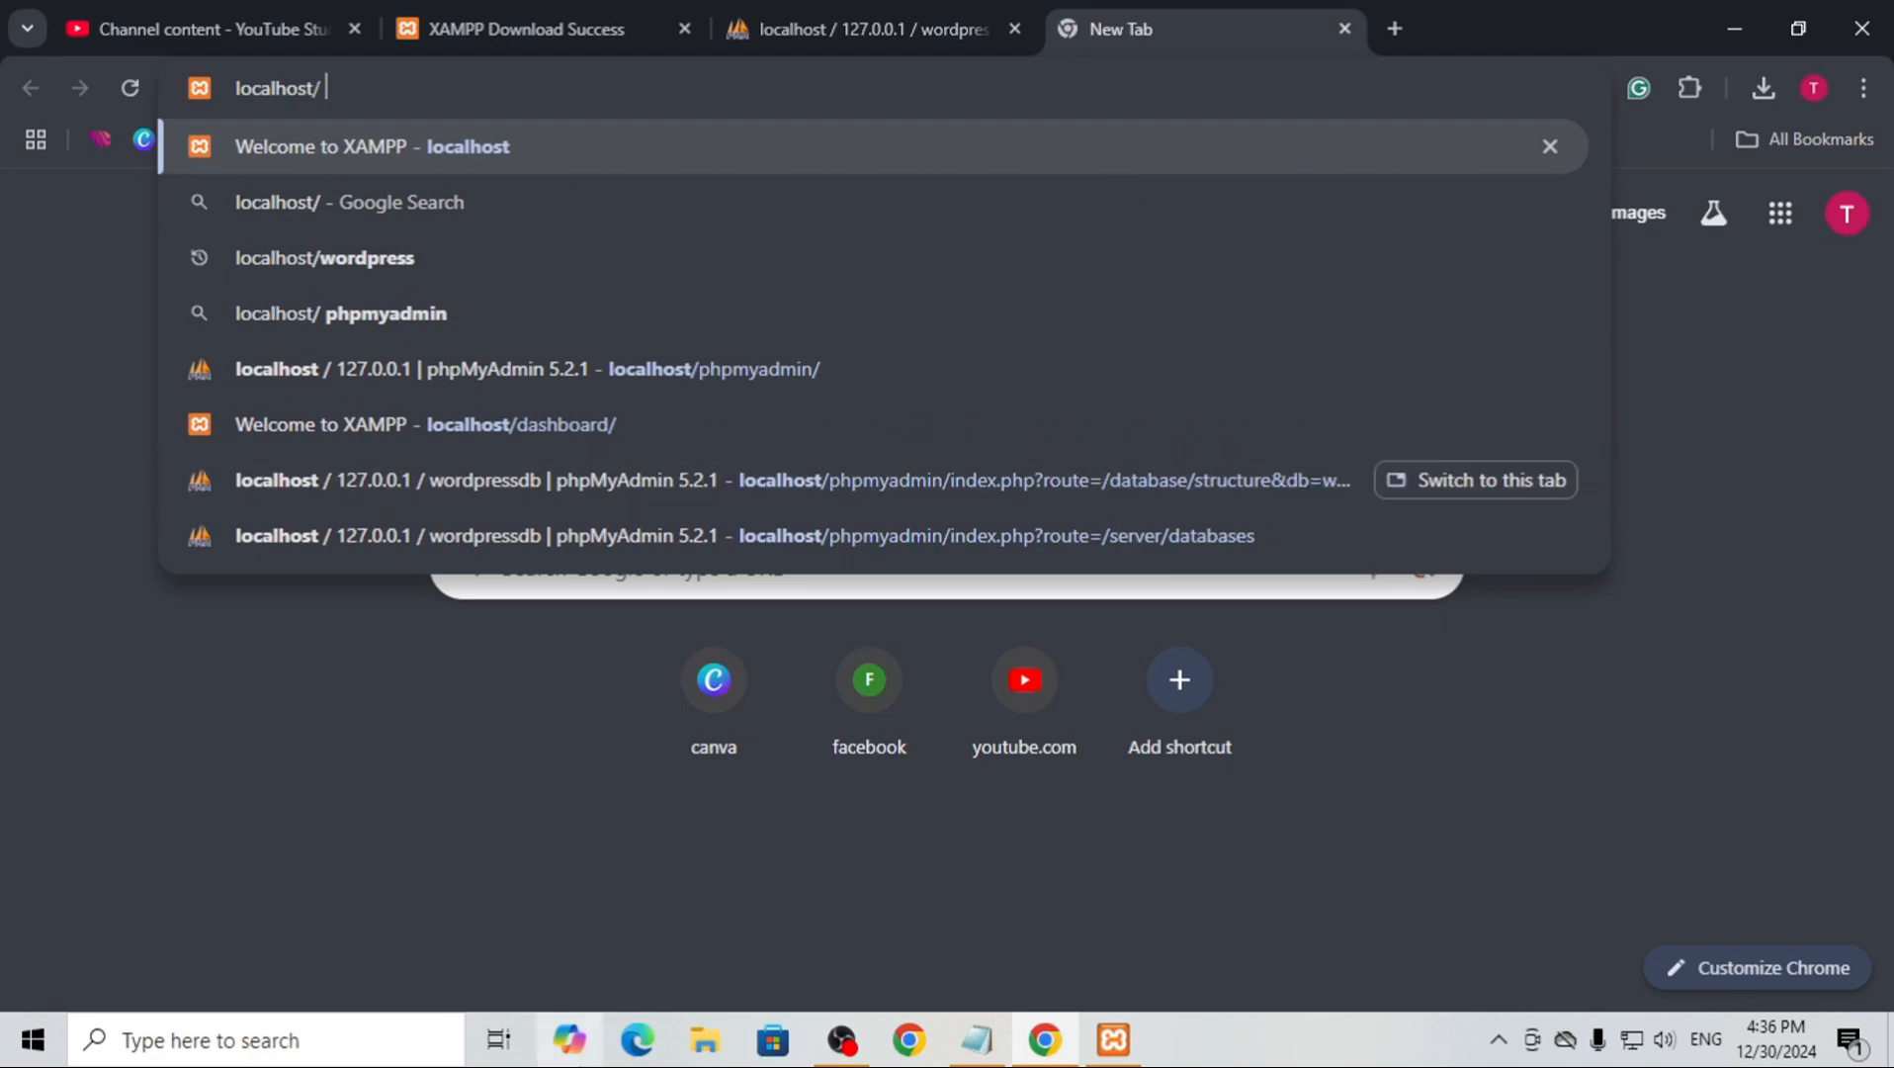
# Check the name of the WordPress site folder inside C:\xampp\htdocs in File Explorer
pyautogui.click(705, 1038)
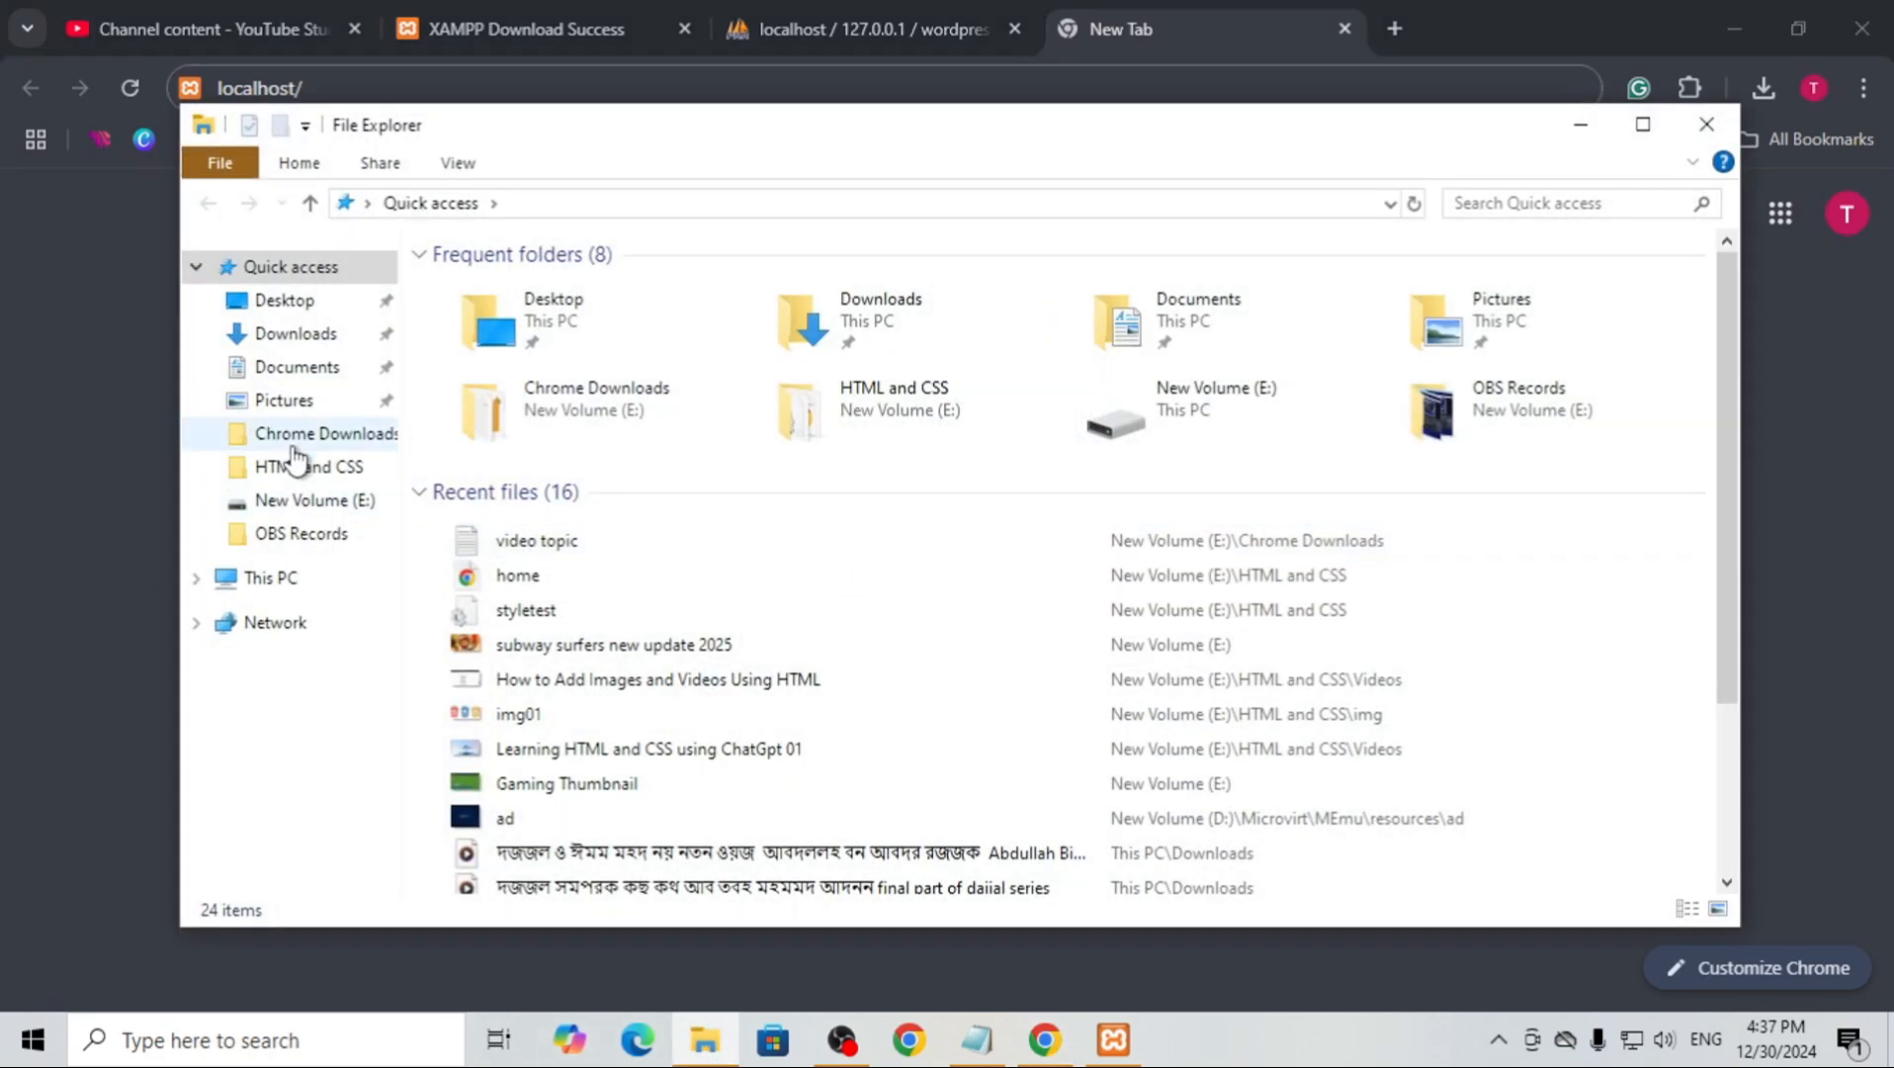
pyautogui.click(280, 581)
pyautogui.doubleClick(598, 603)
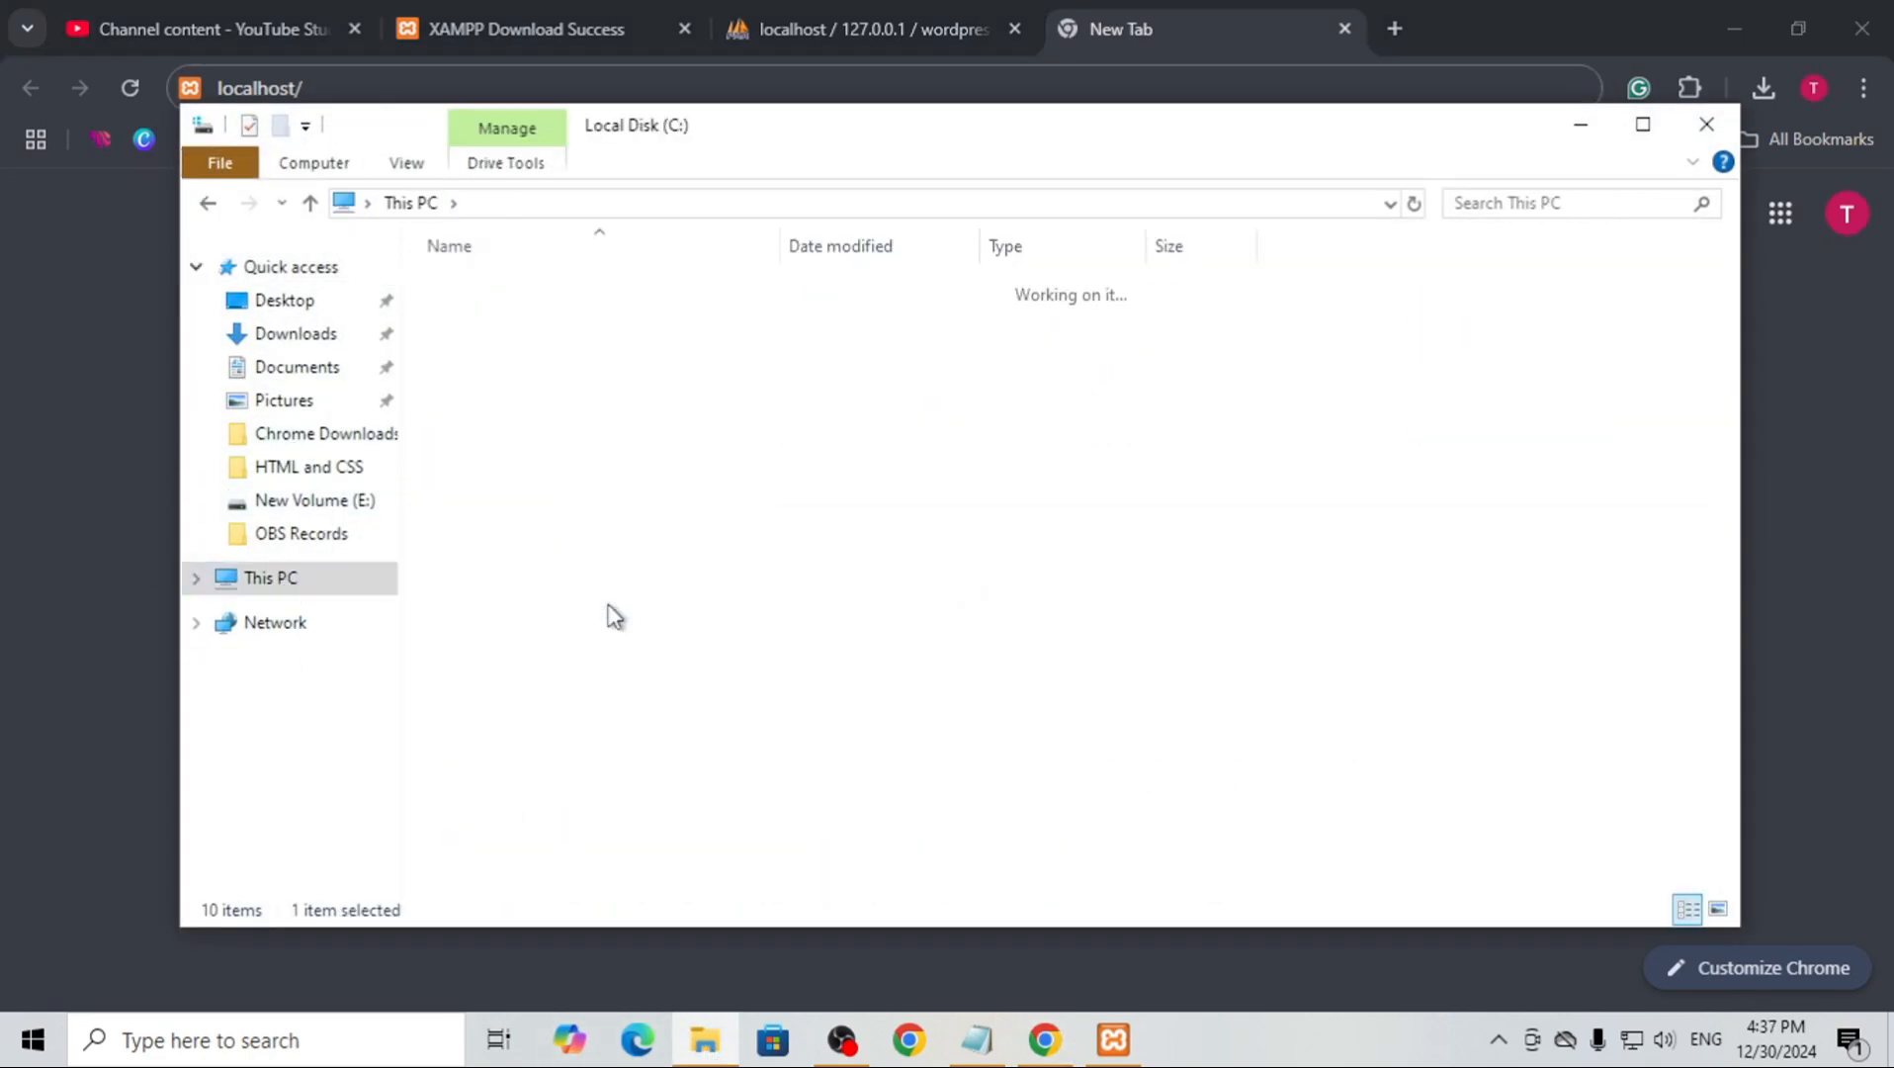
pyautogui.doubleClick(482, 435)
pyautogui.doubleClick(485, 431)
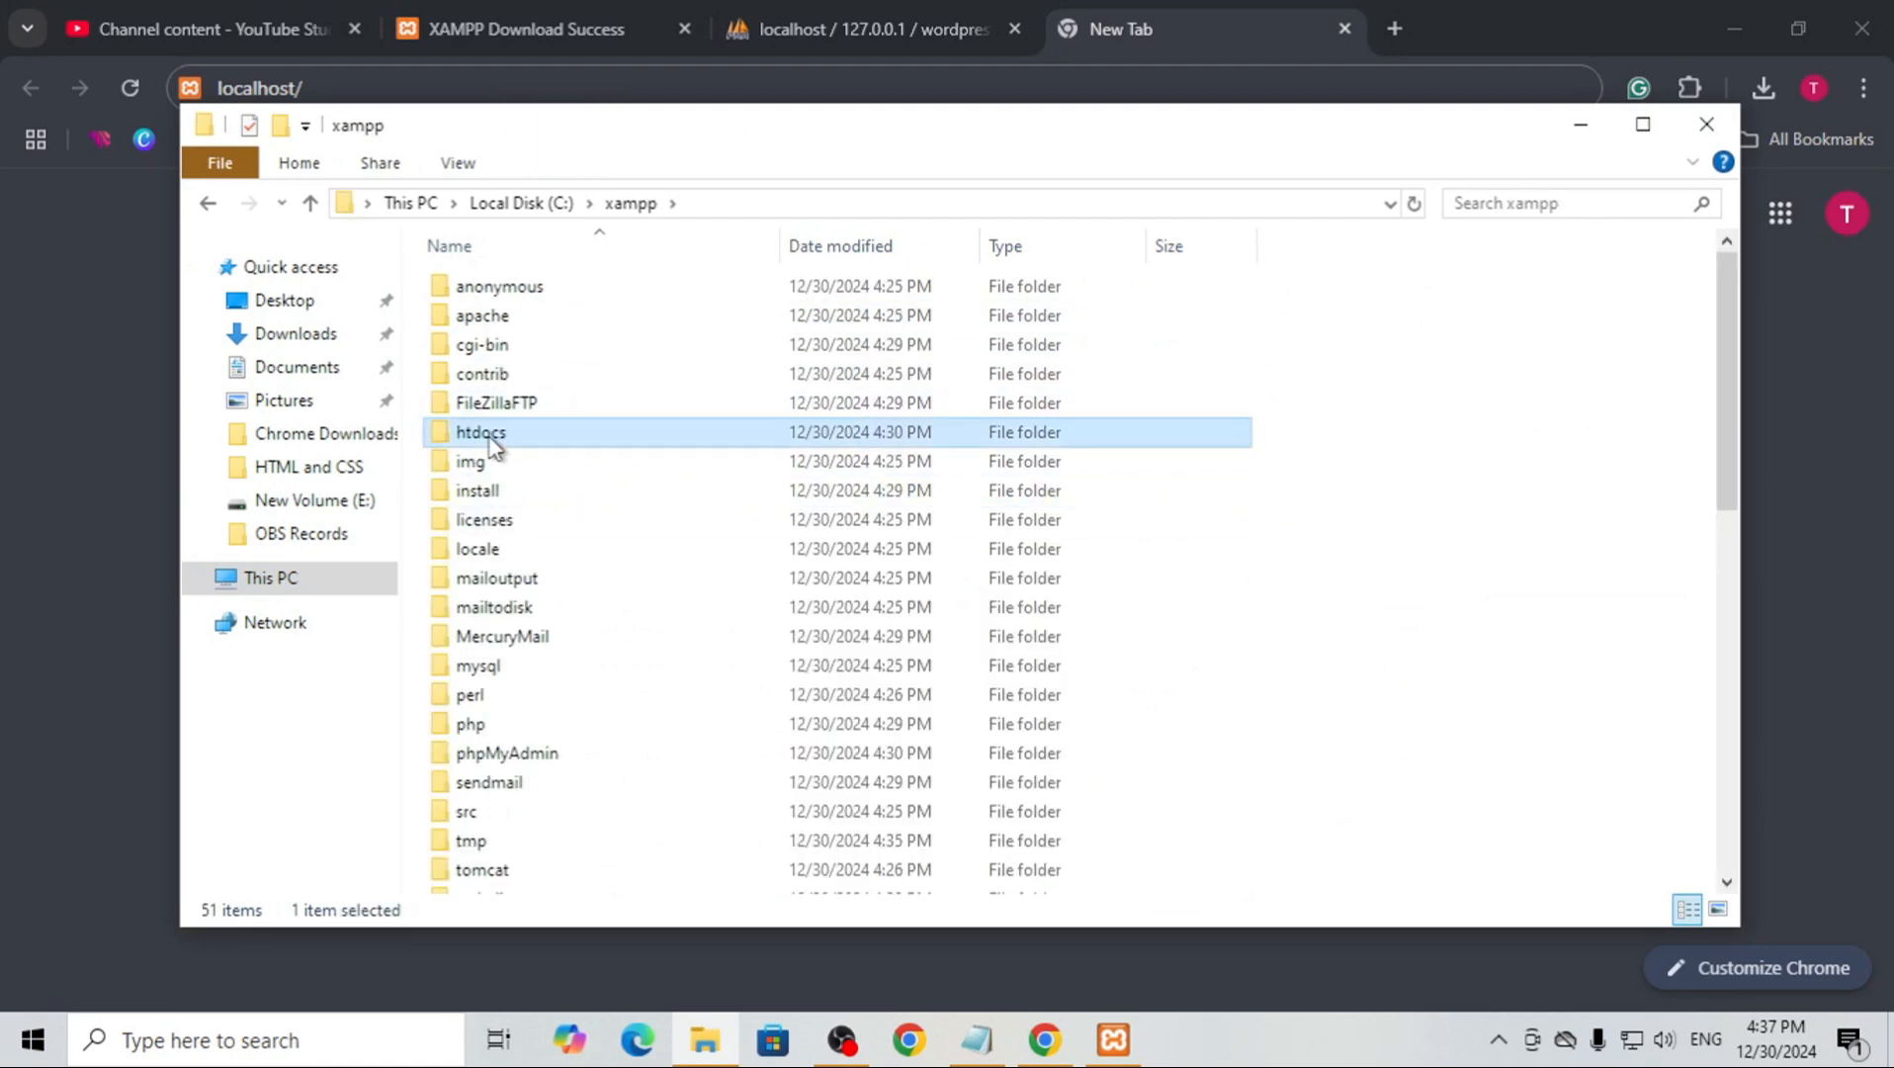
pyautogui.click(491, 377)
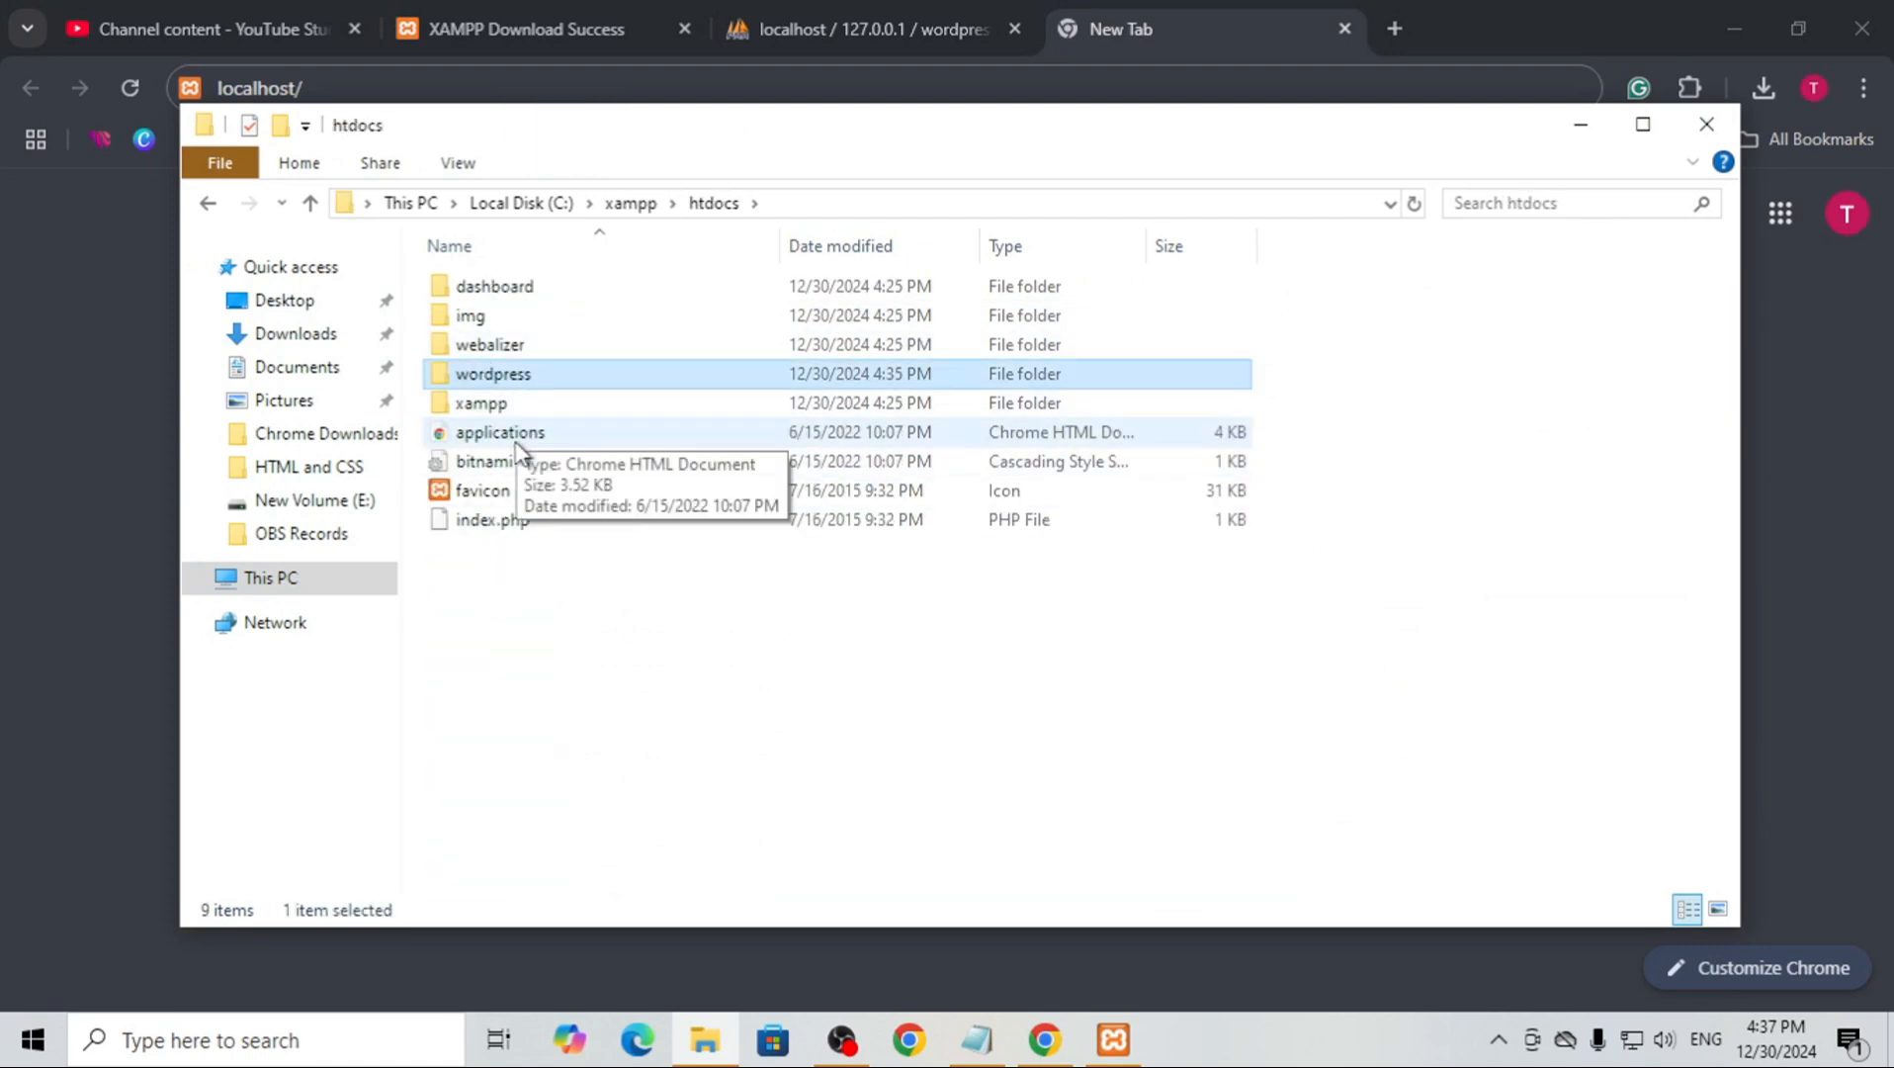
pyautogui.click(686, 618)
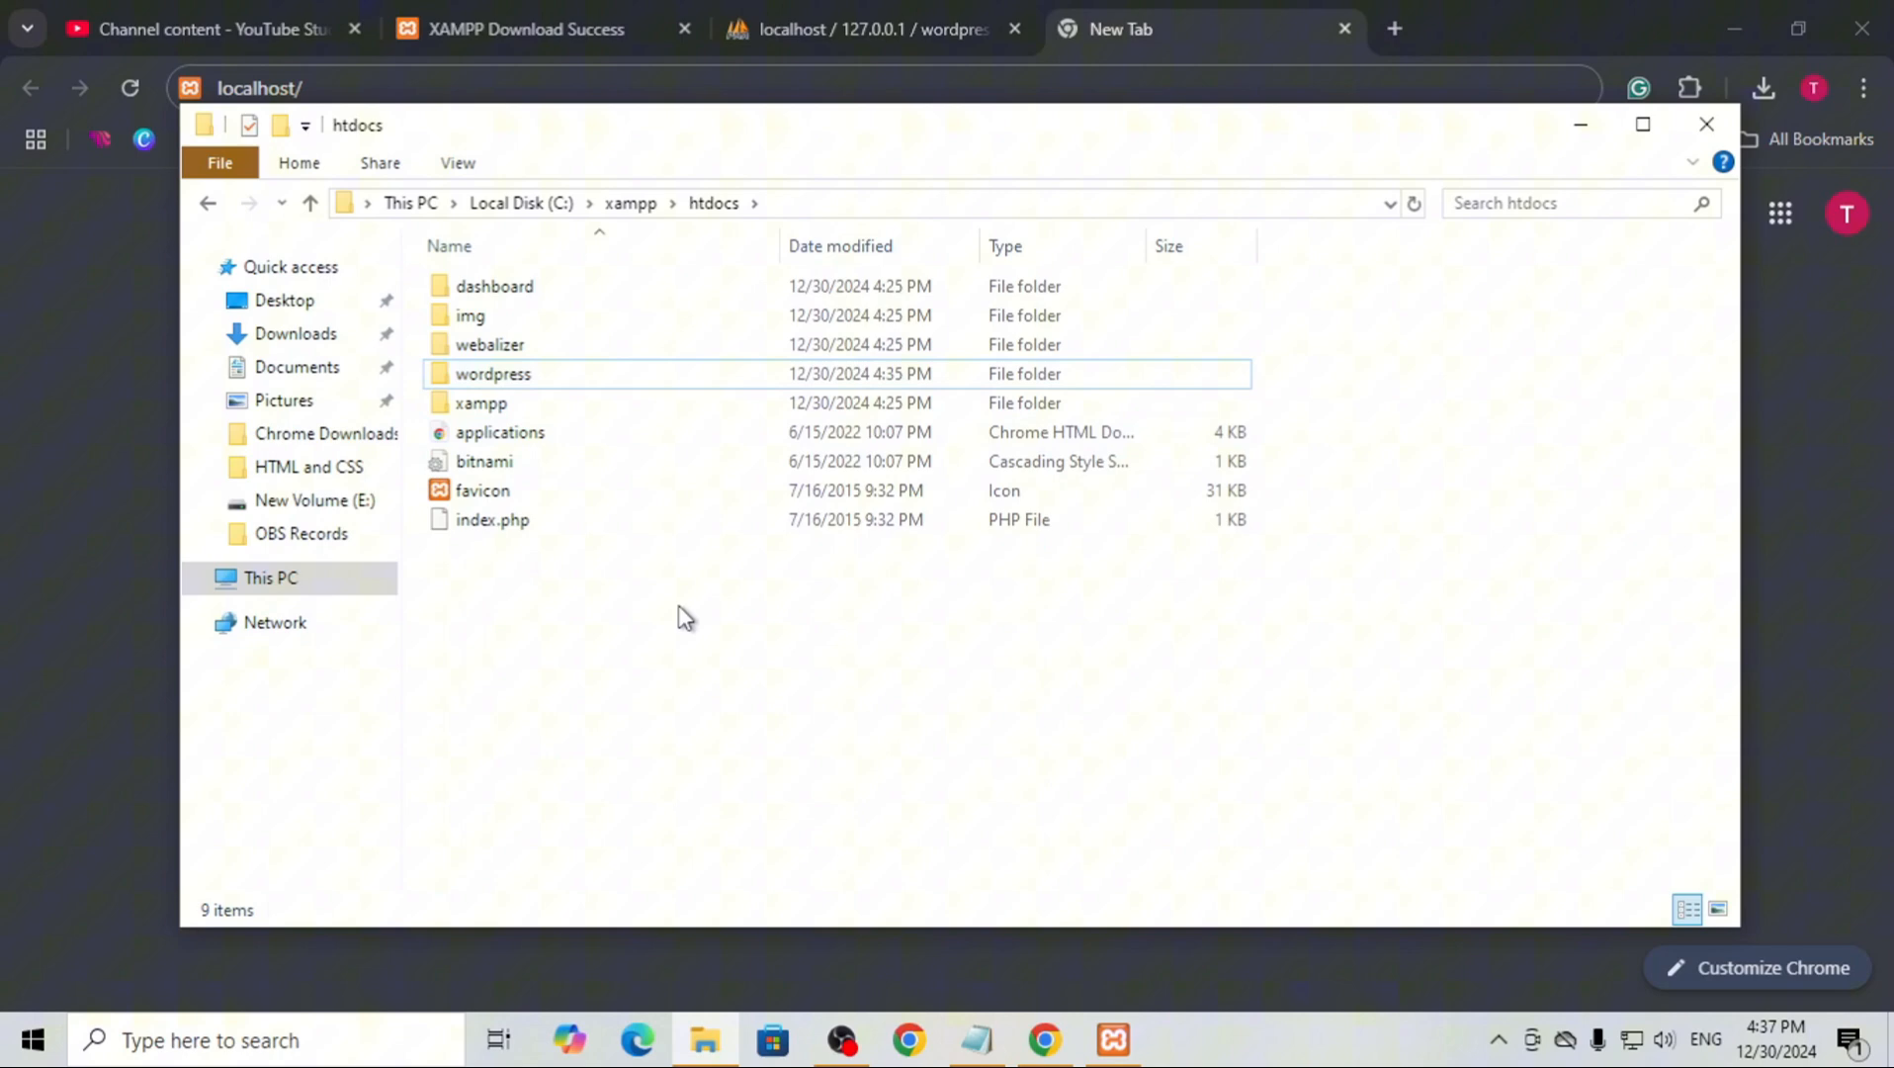
# Complete the browser address as localhost/wordpress and load the WordPress setup page
pyautogui.click(420, 91)
pyautogui.write('wordpress')
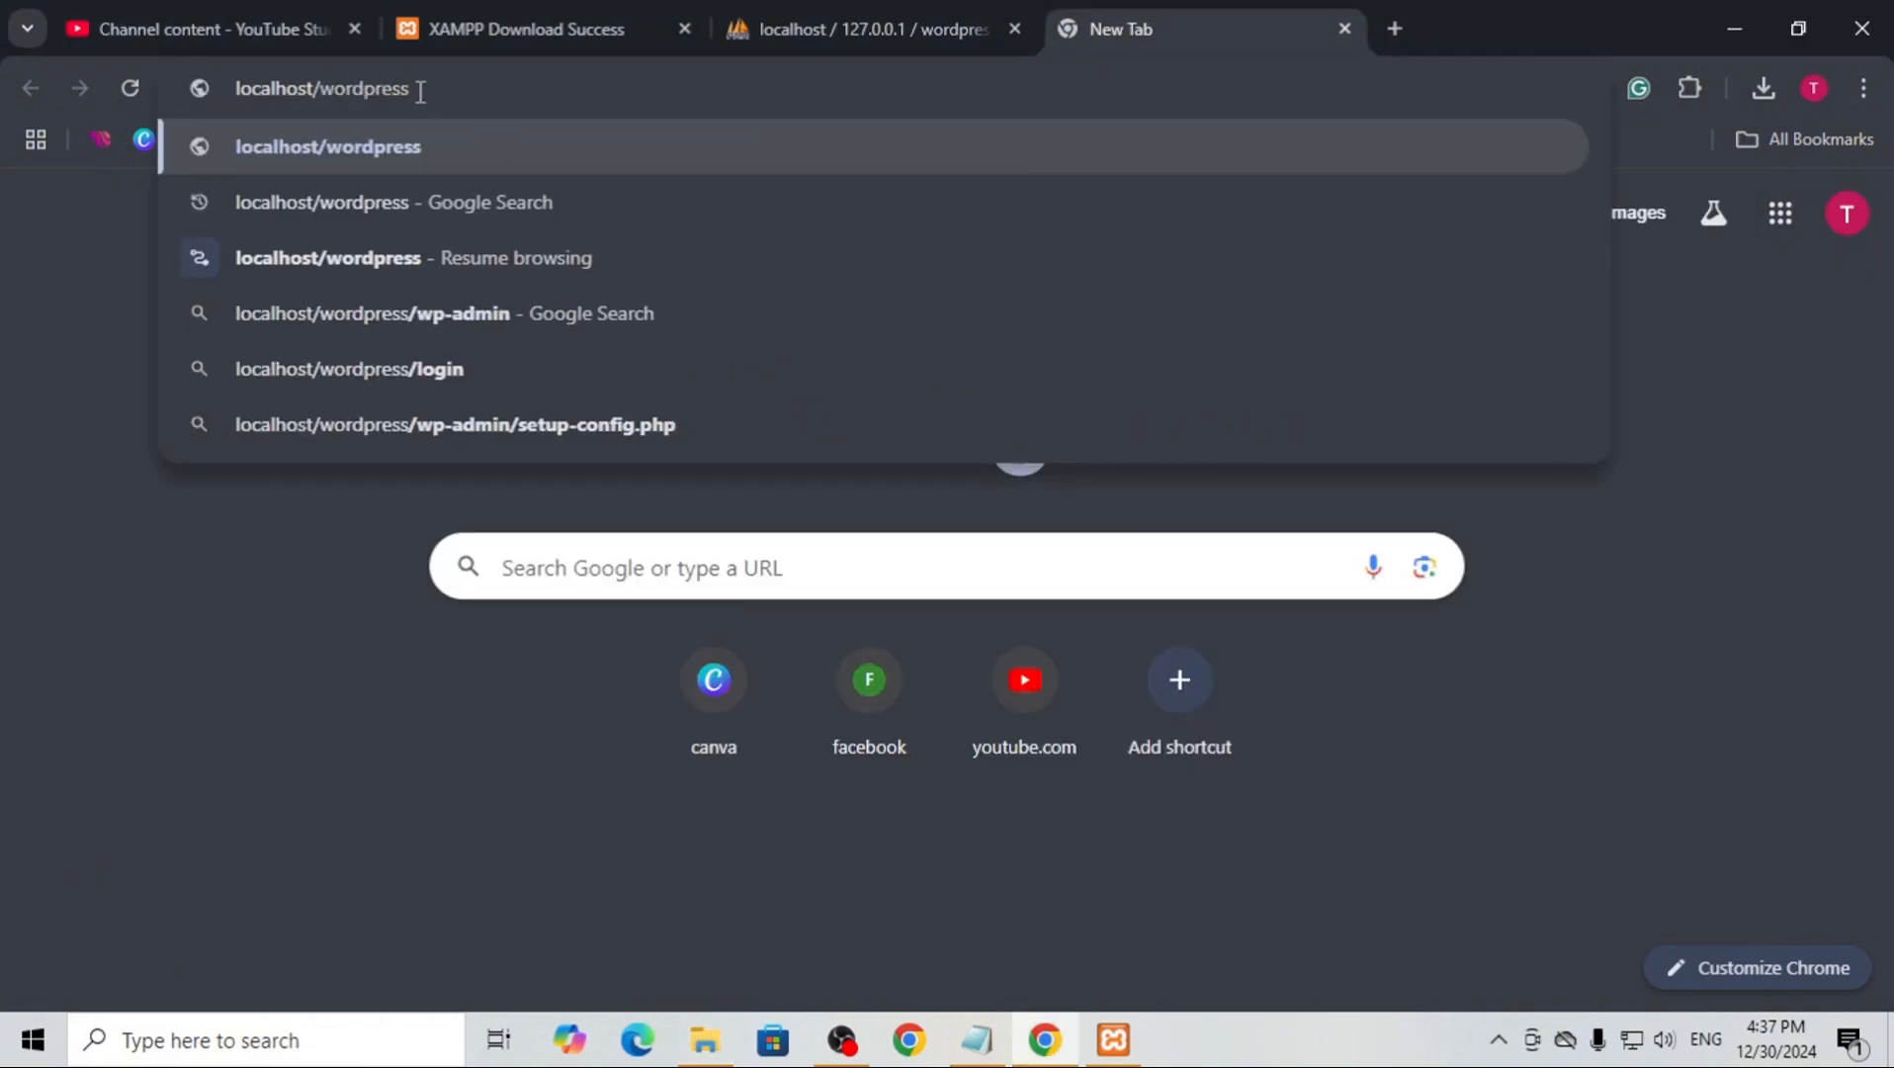
pyautogui.press('Return')
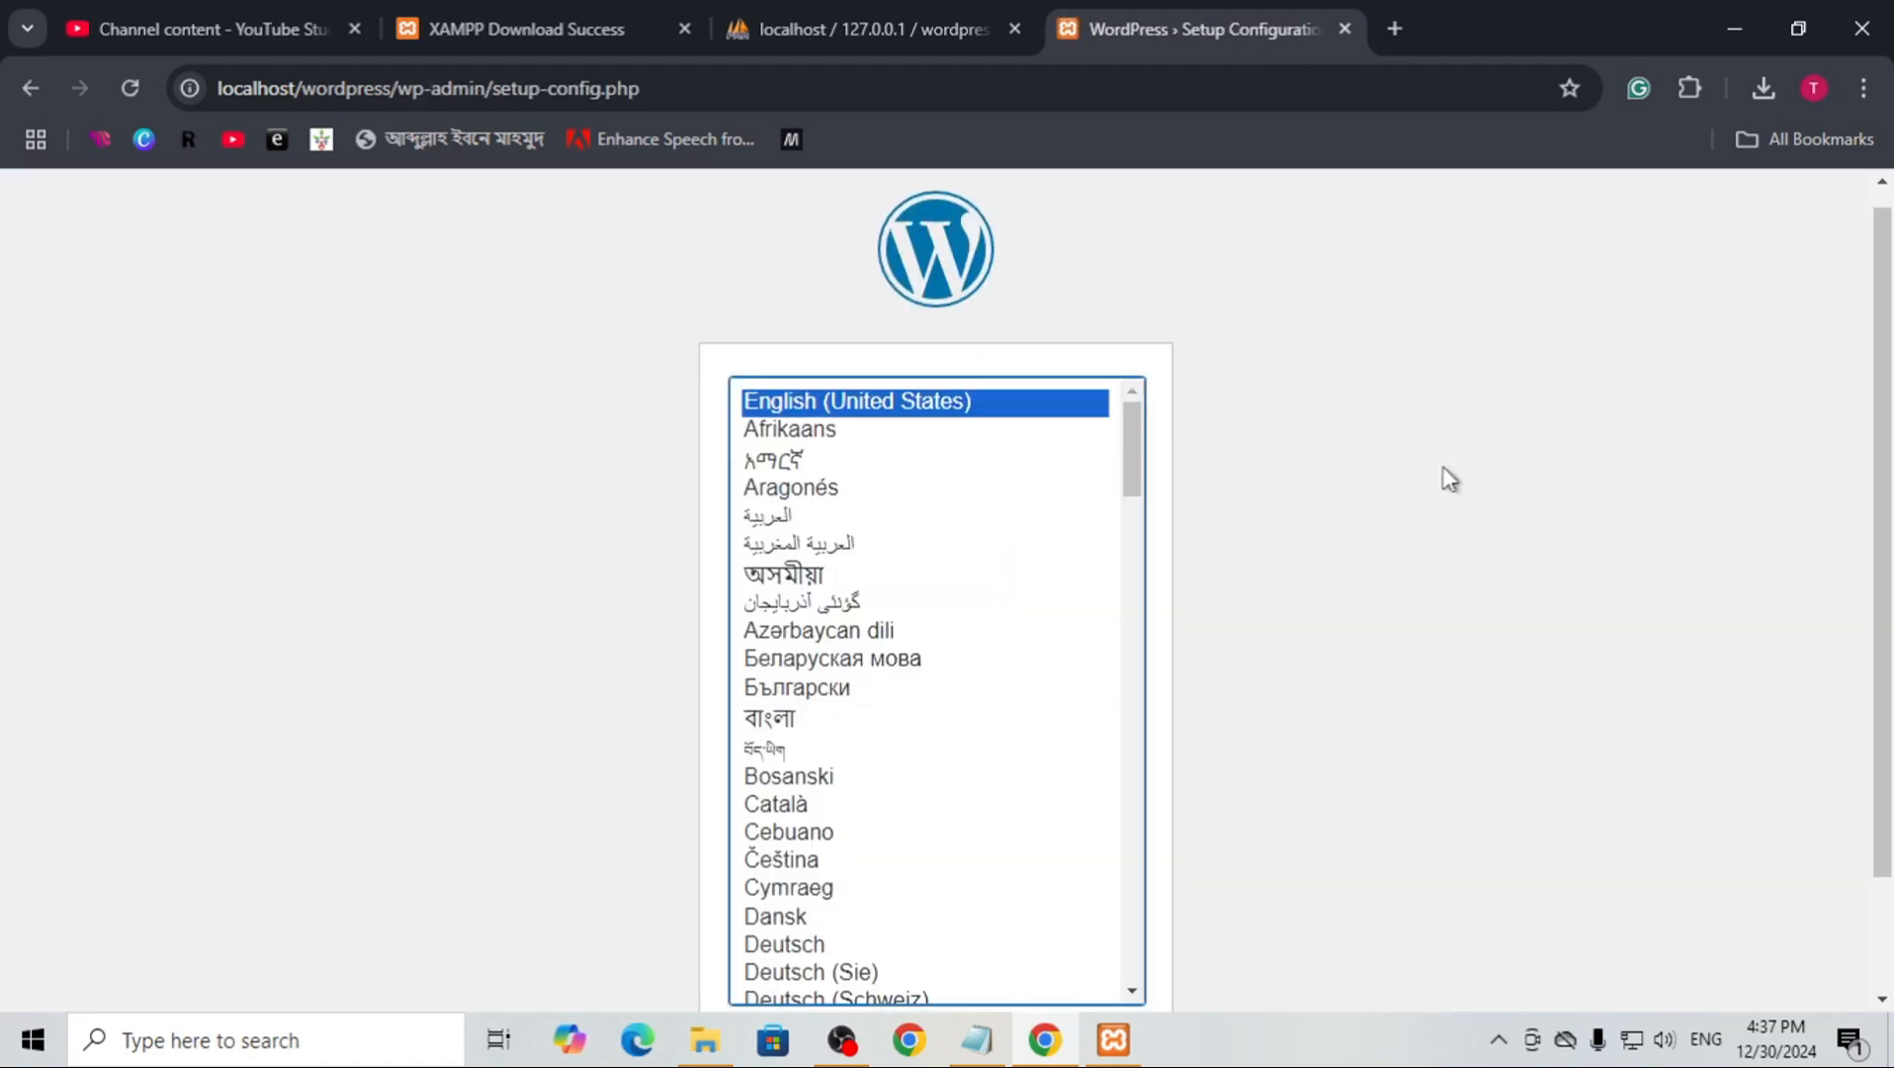
# Continue the WordPress setup in English (United States) and proceed to the database connection details form
pyautogui.scroll(-2, 1398, 524)
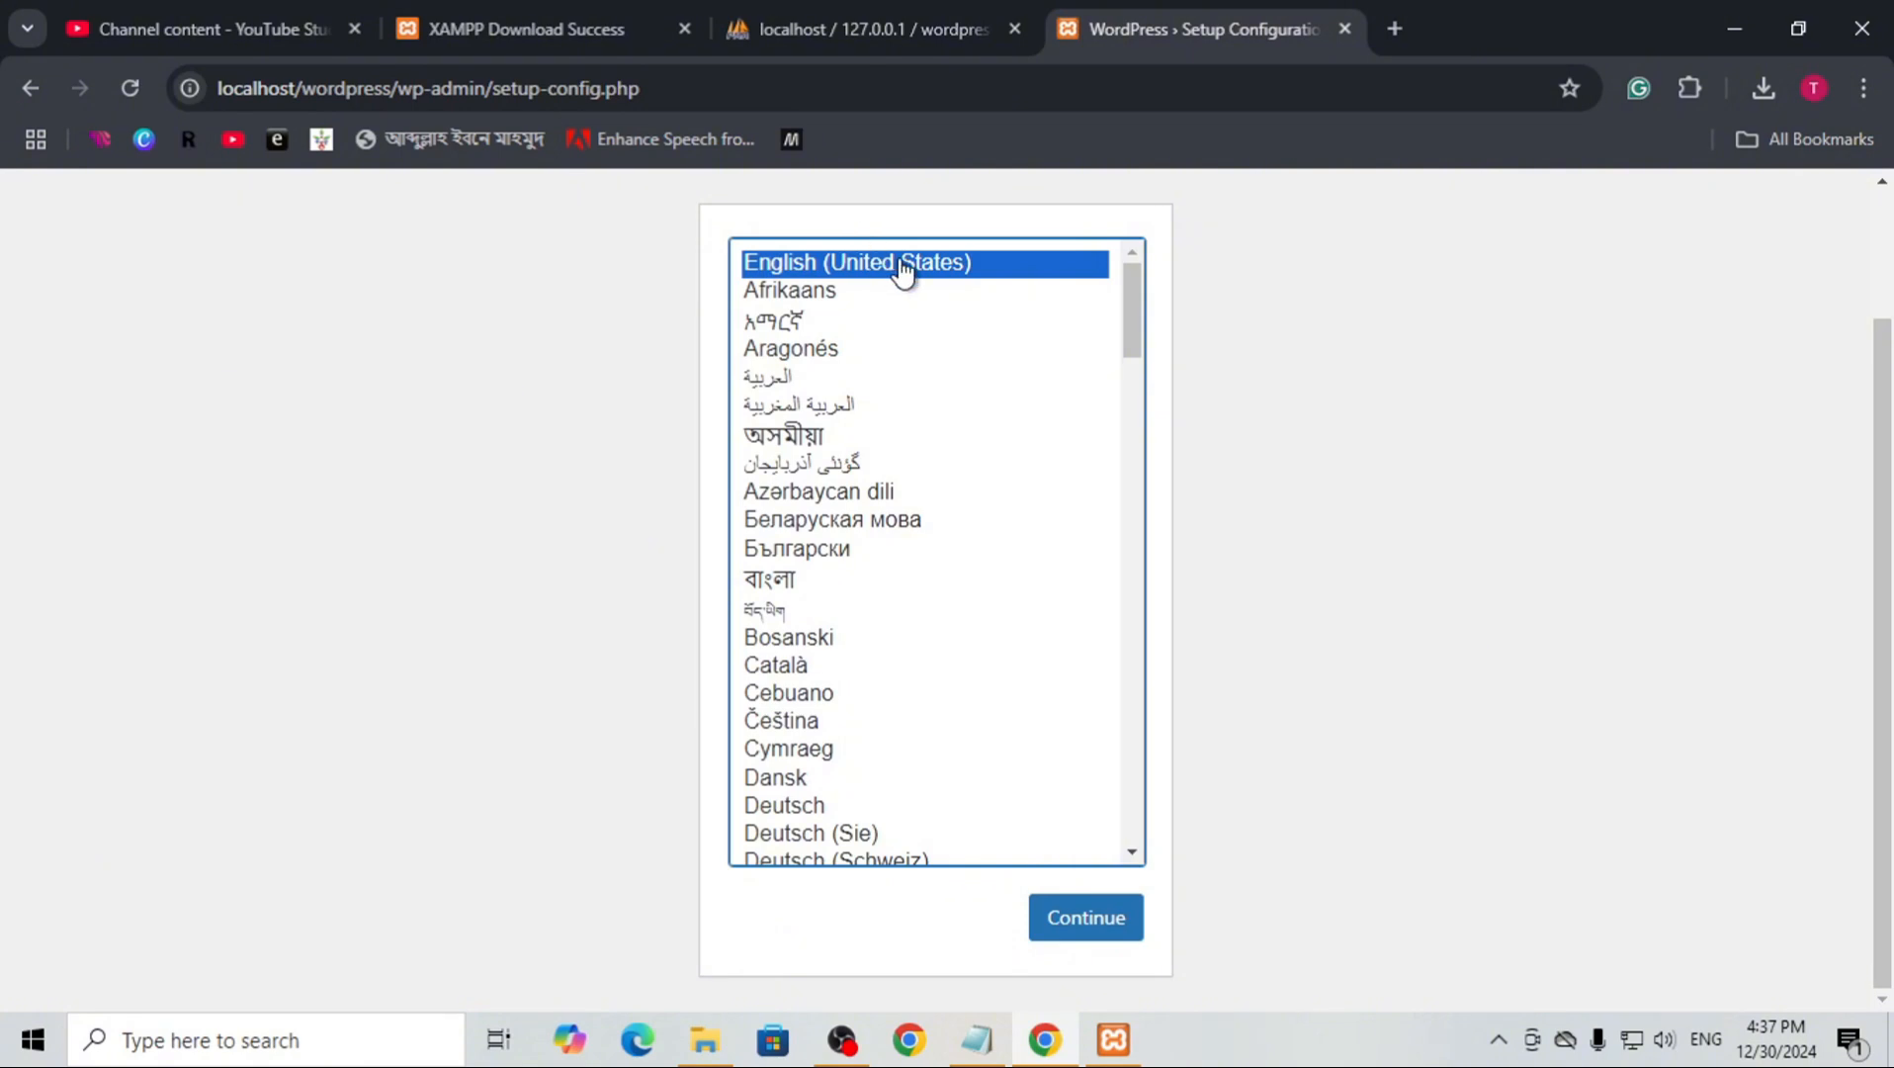
pyautogui.click(1073, 929)
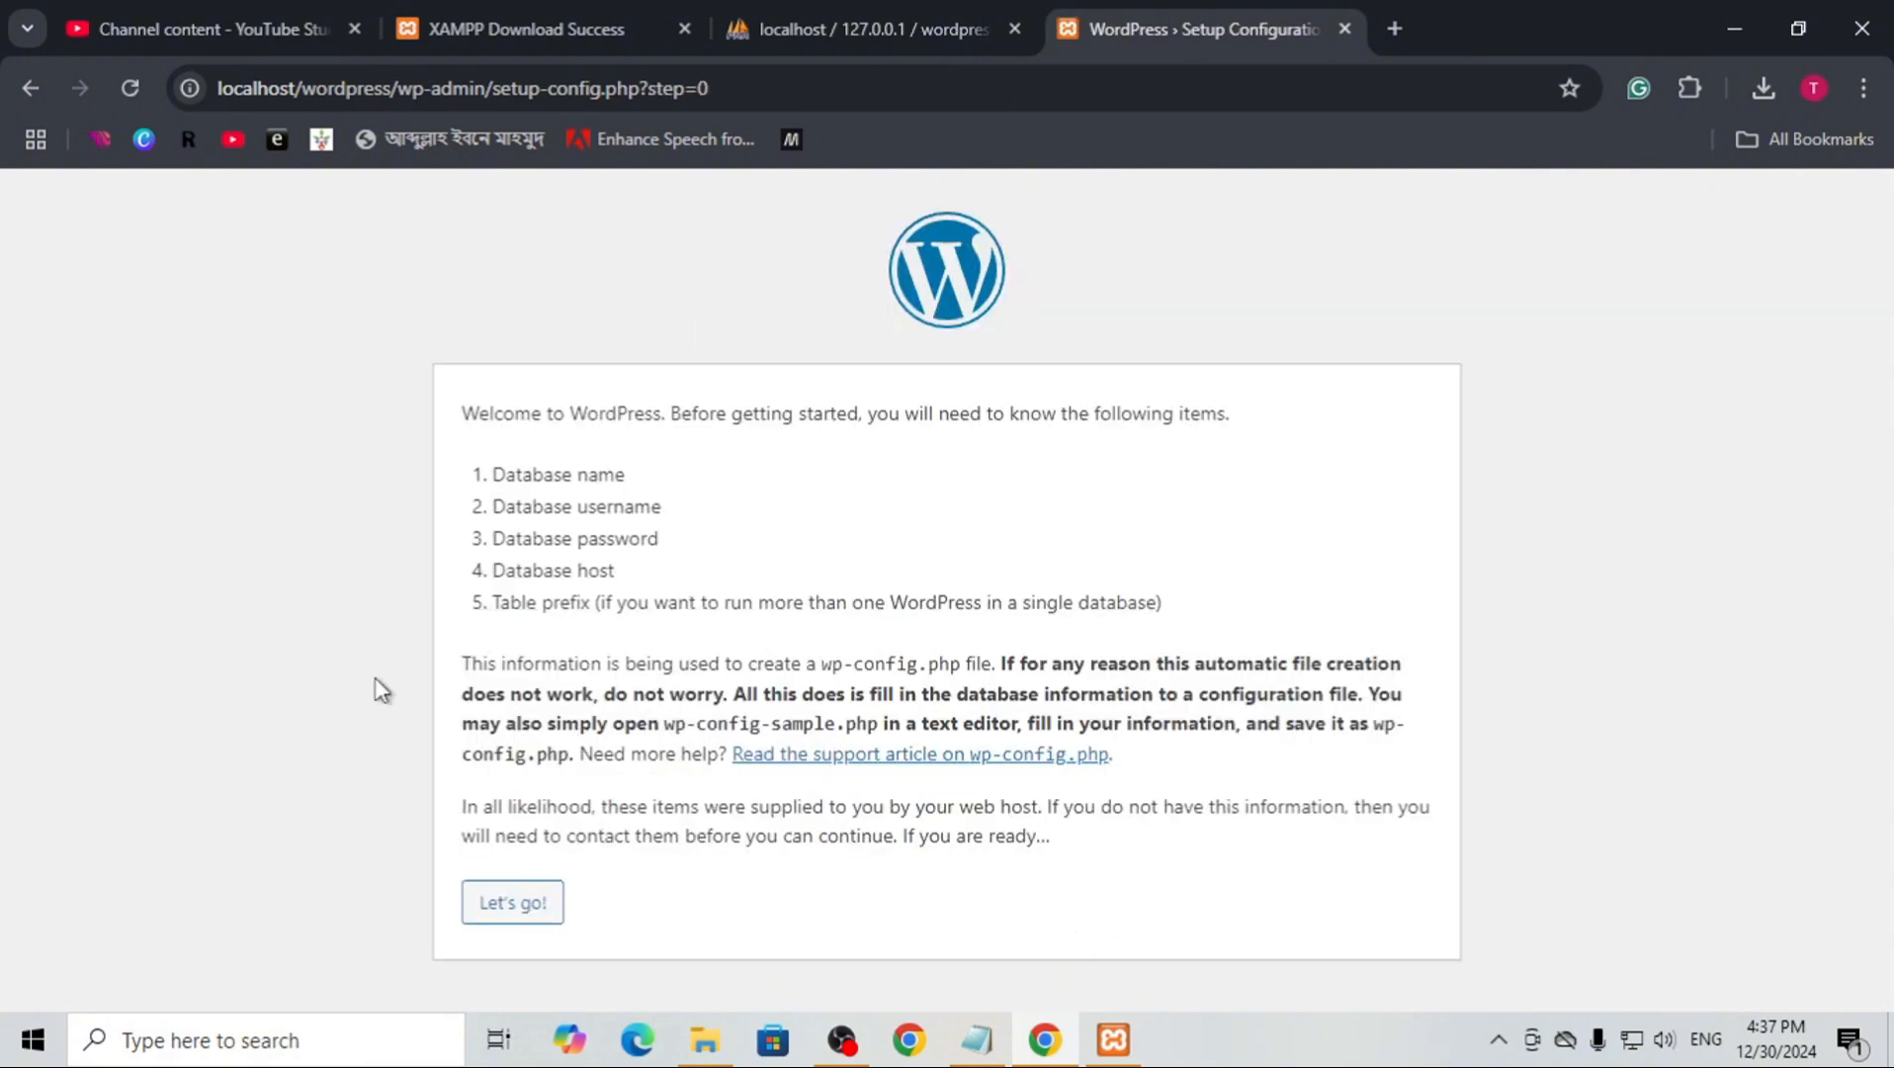
pyautogui.click(502, 915)
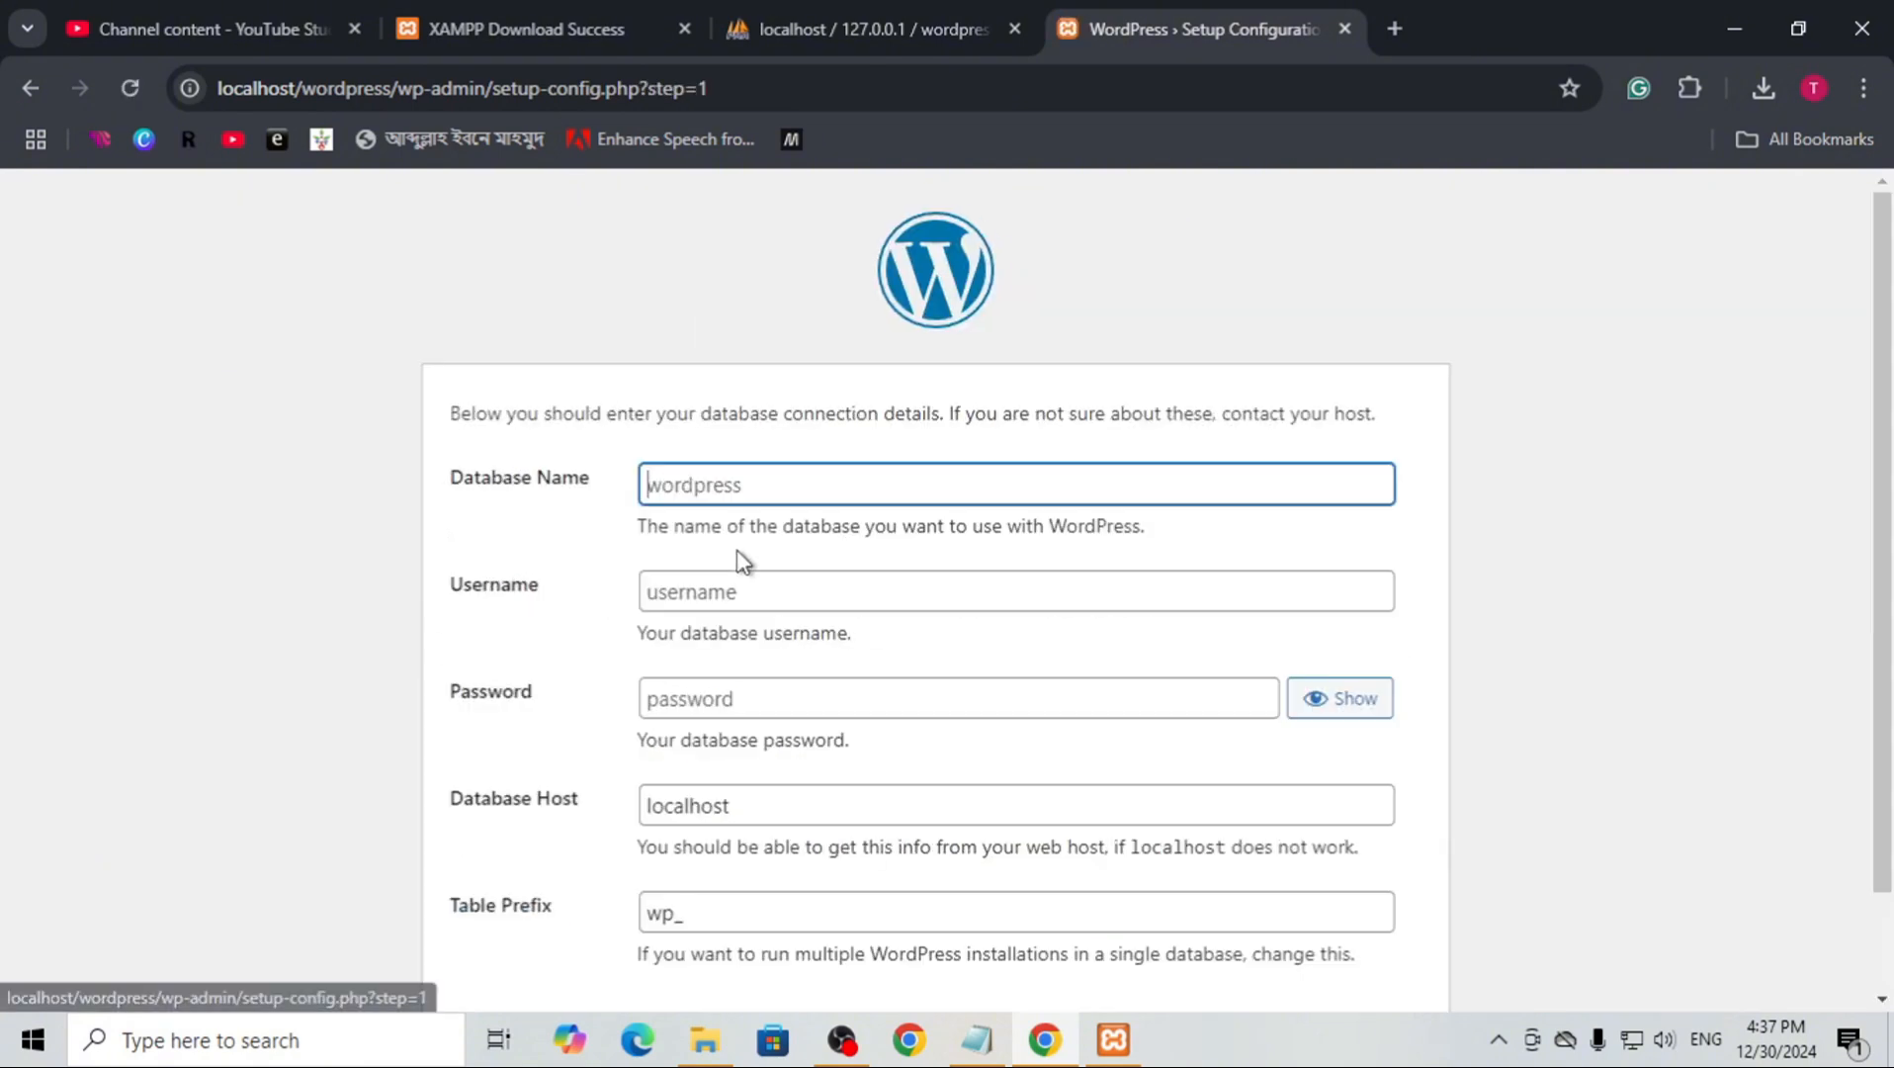
# Check the database name in phpMyAdmin and enter wordpressdb as the Database Name in the WordPress setup form
pyautogui.click(554, 3)
pyautogui.click(830, 28)
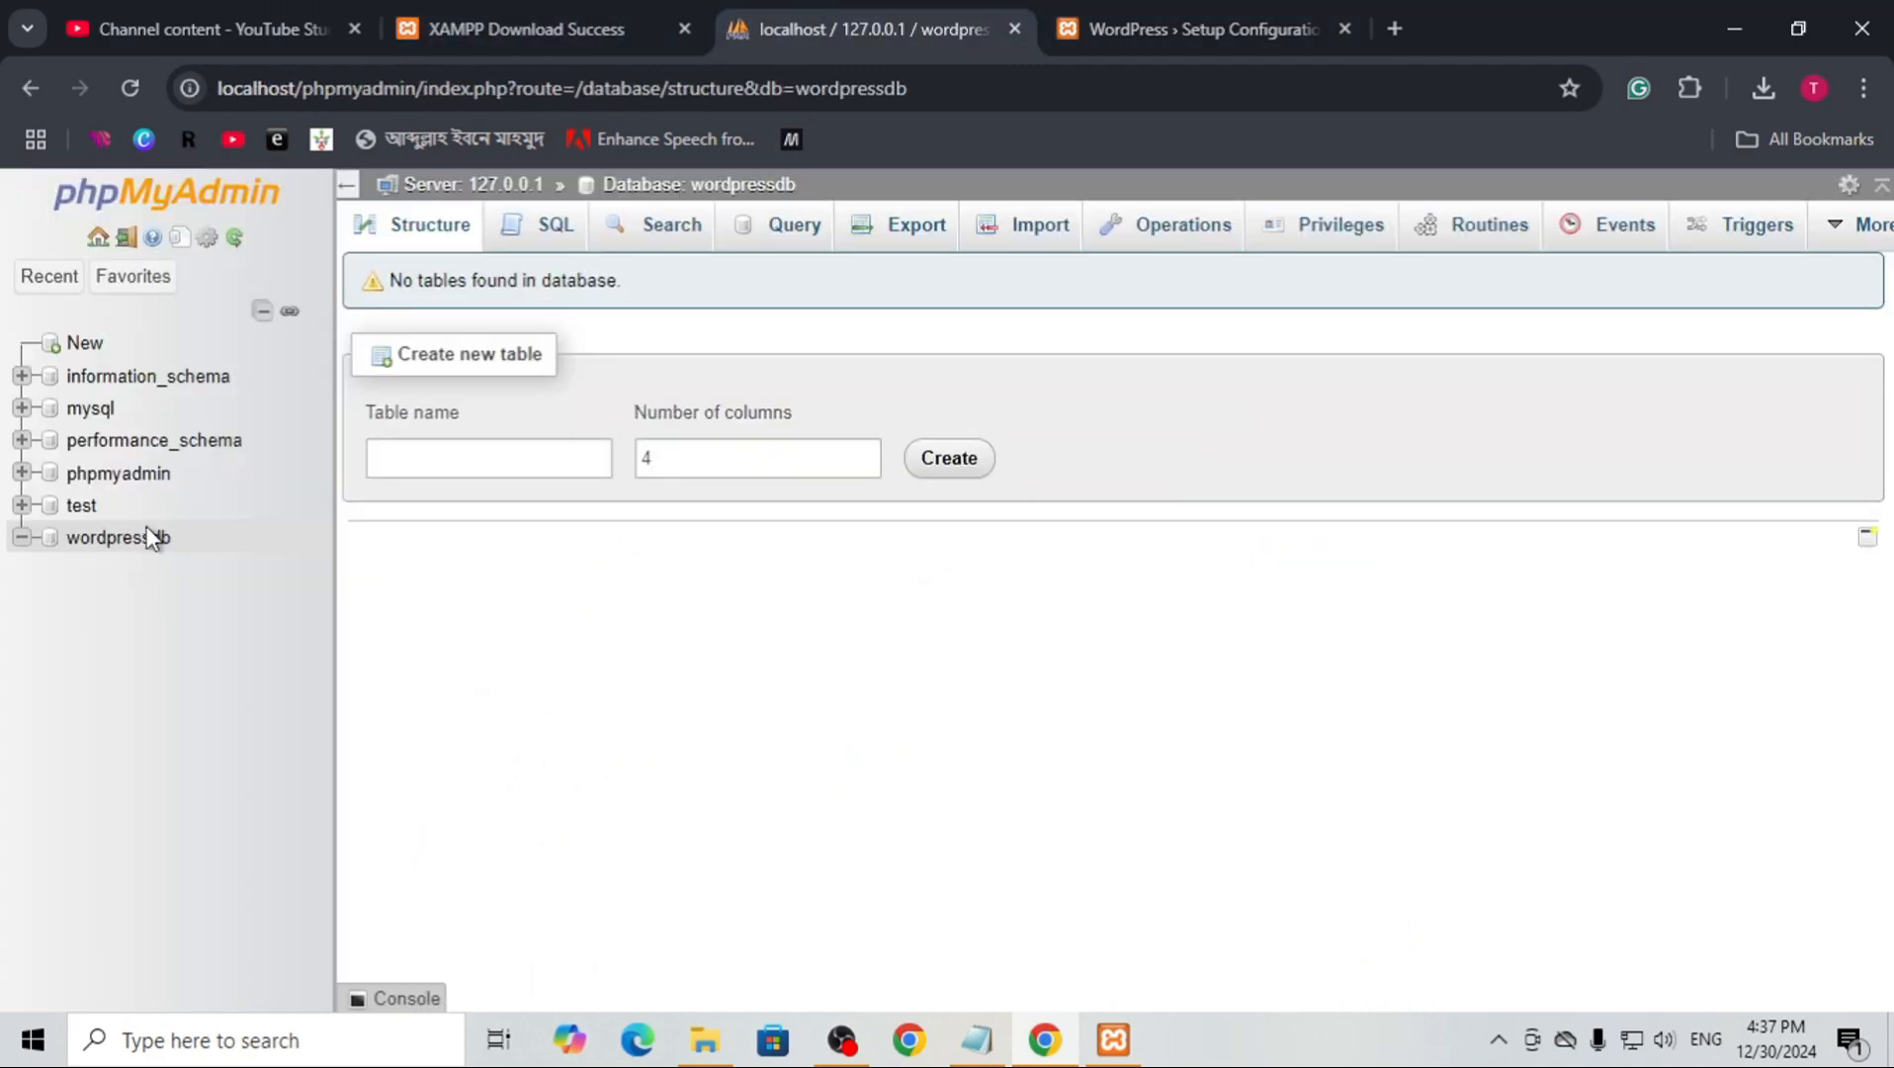
pyautogui.click(1194, 14)
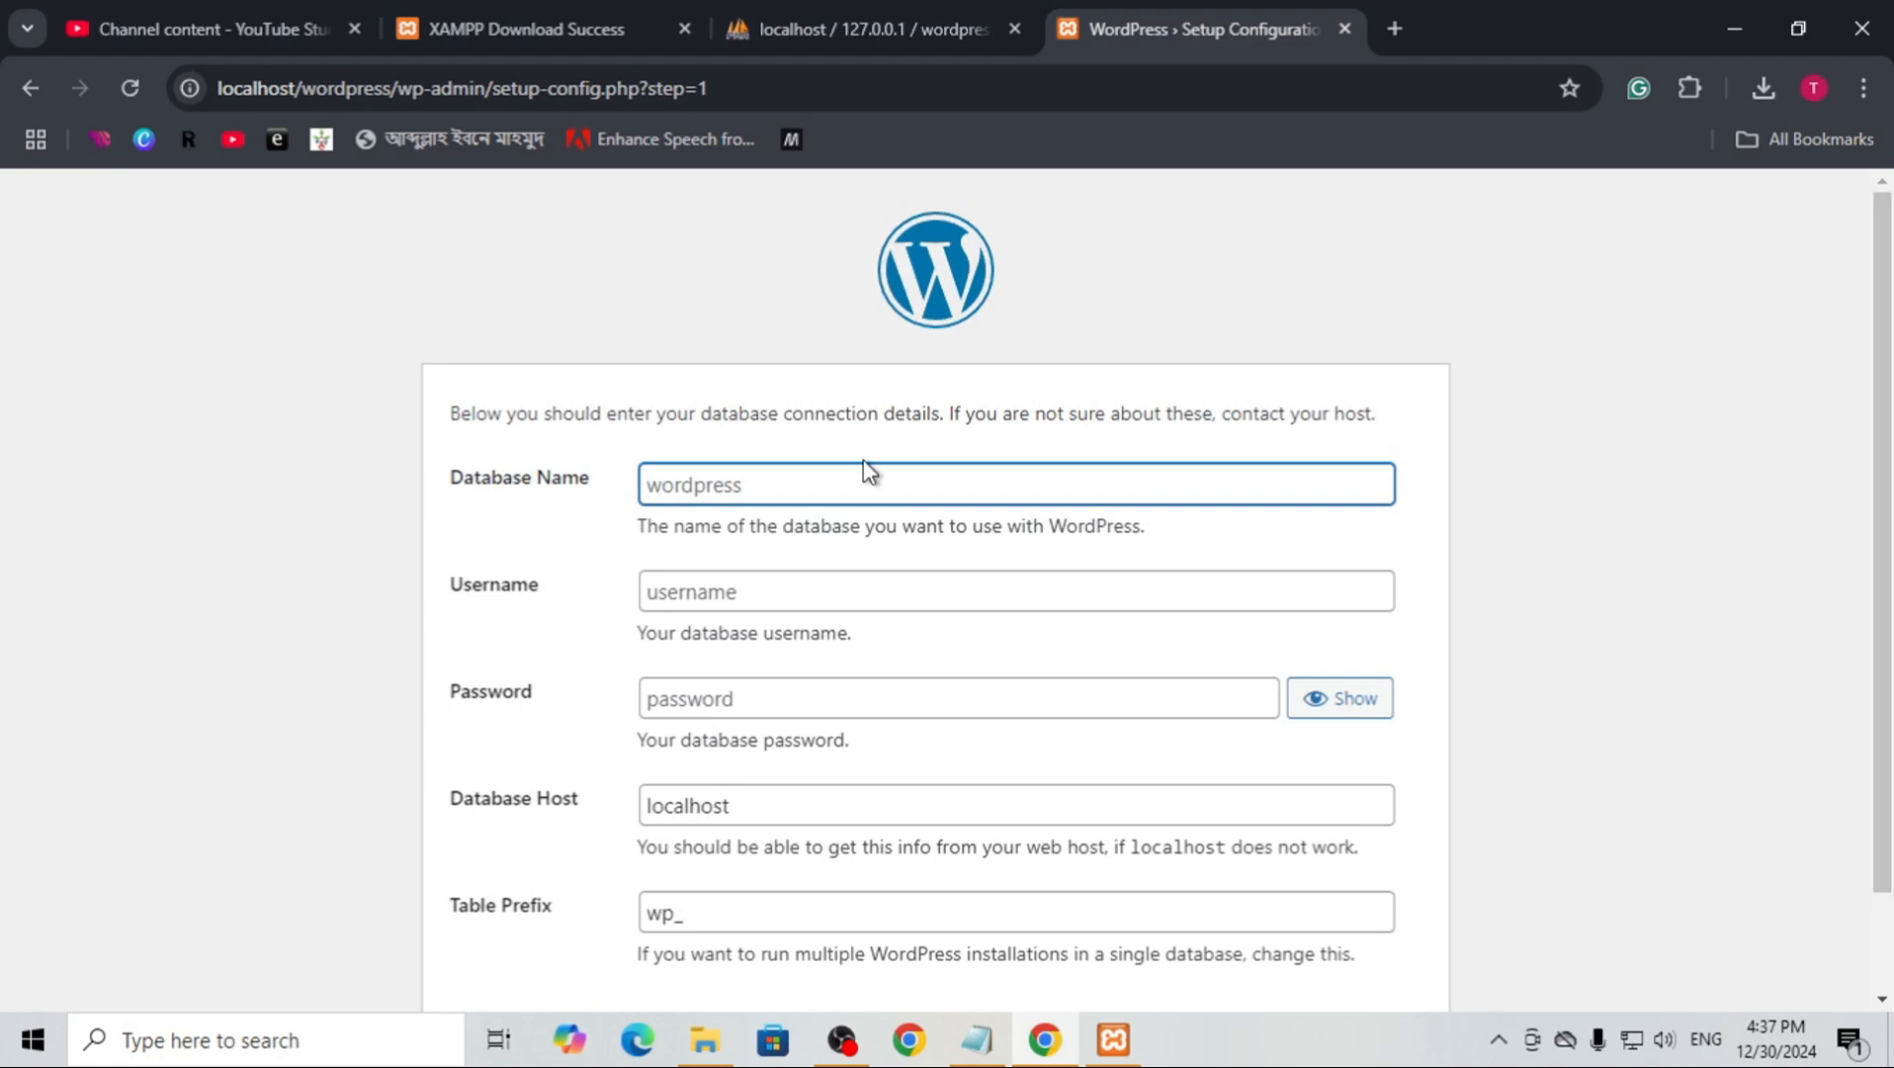
pyautogui.write('wordpressdb')
pyautogui.click(790, 600)
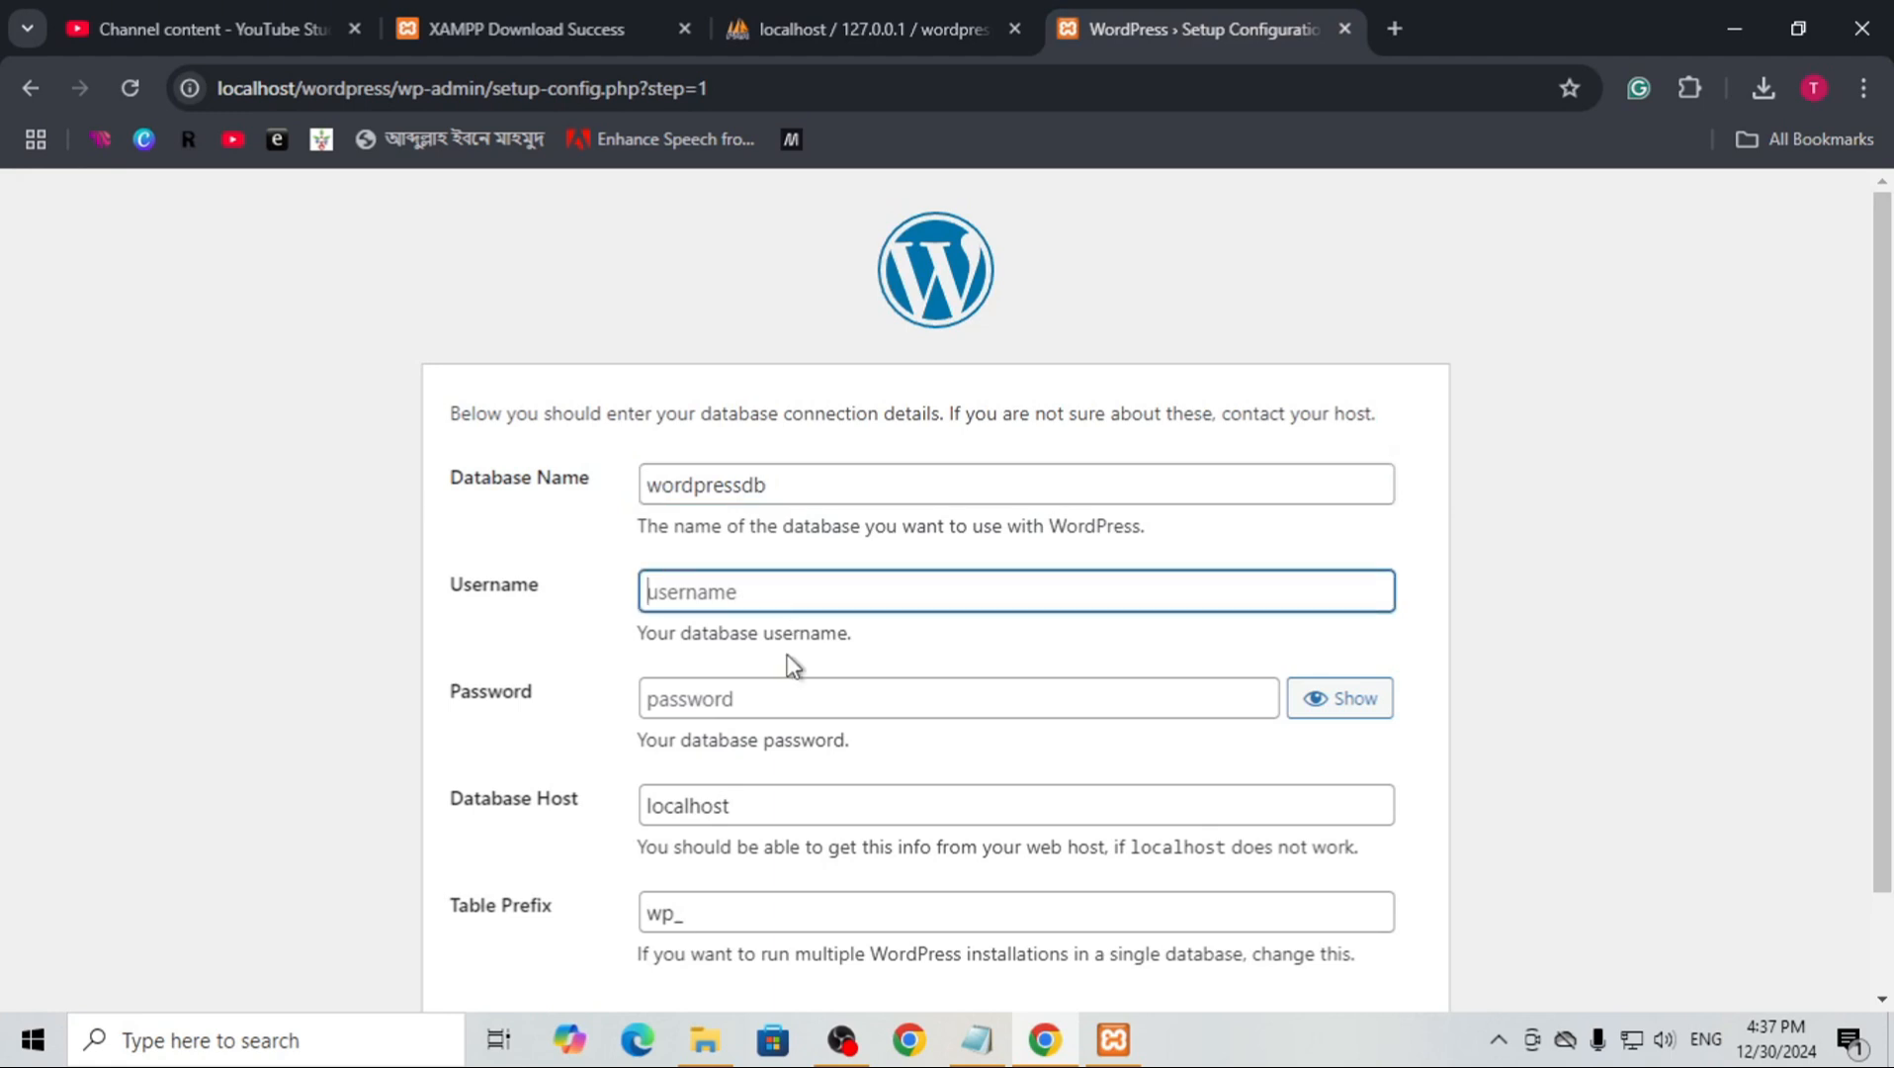
# Enter root as the database Username, leave the Password blank and submit the database connection details
pyautogui.write('root')
pyautogui.click(749, 692)
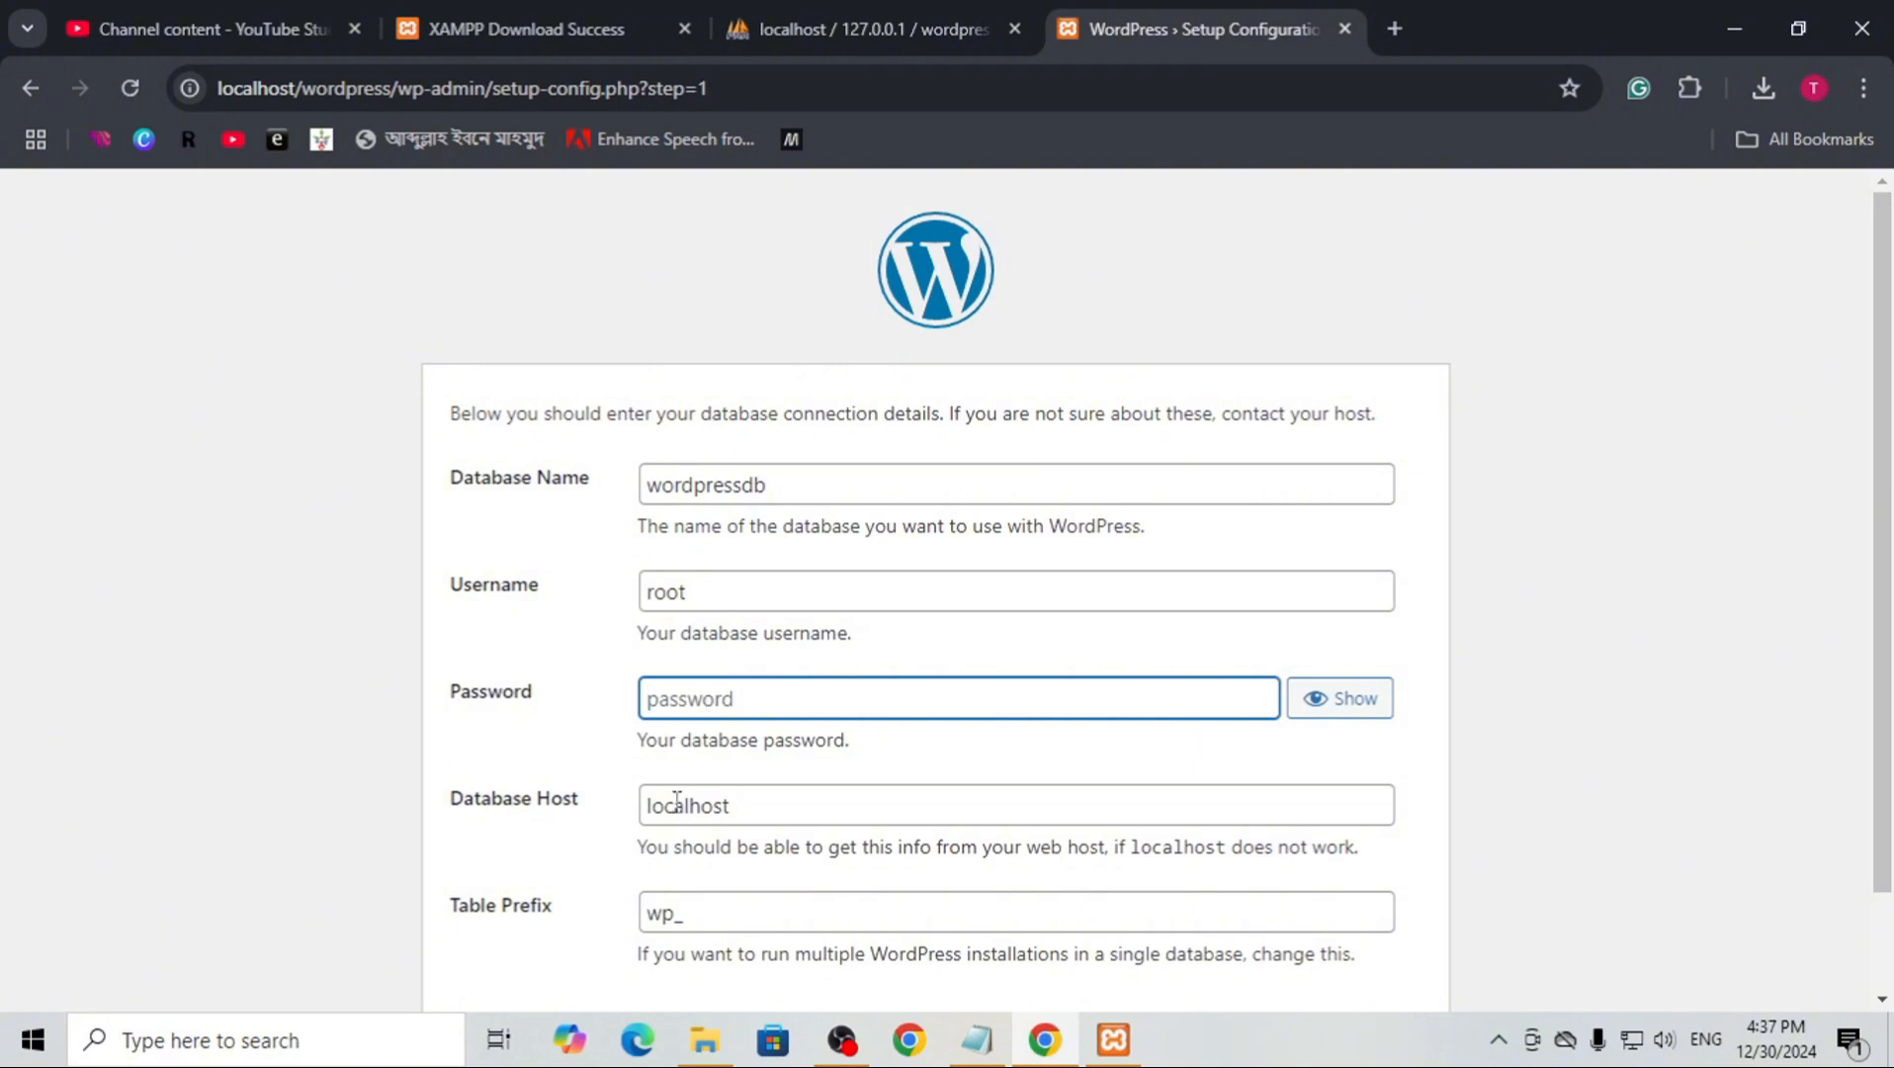
pyautogui.click(436, 825)
pyautogui.scroll(-1, 788, 879)
pyautogui.click(495, 919)
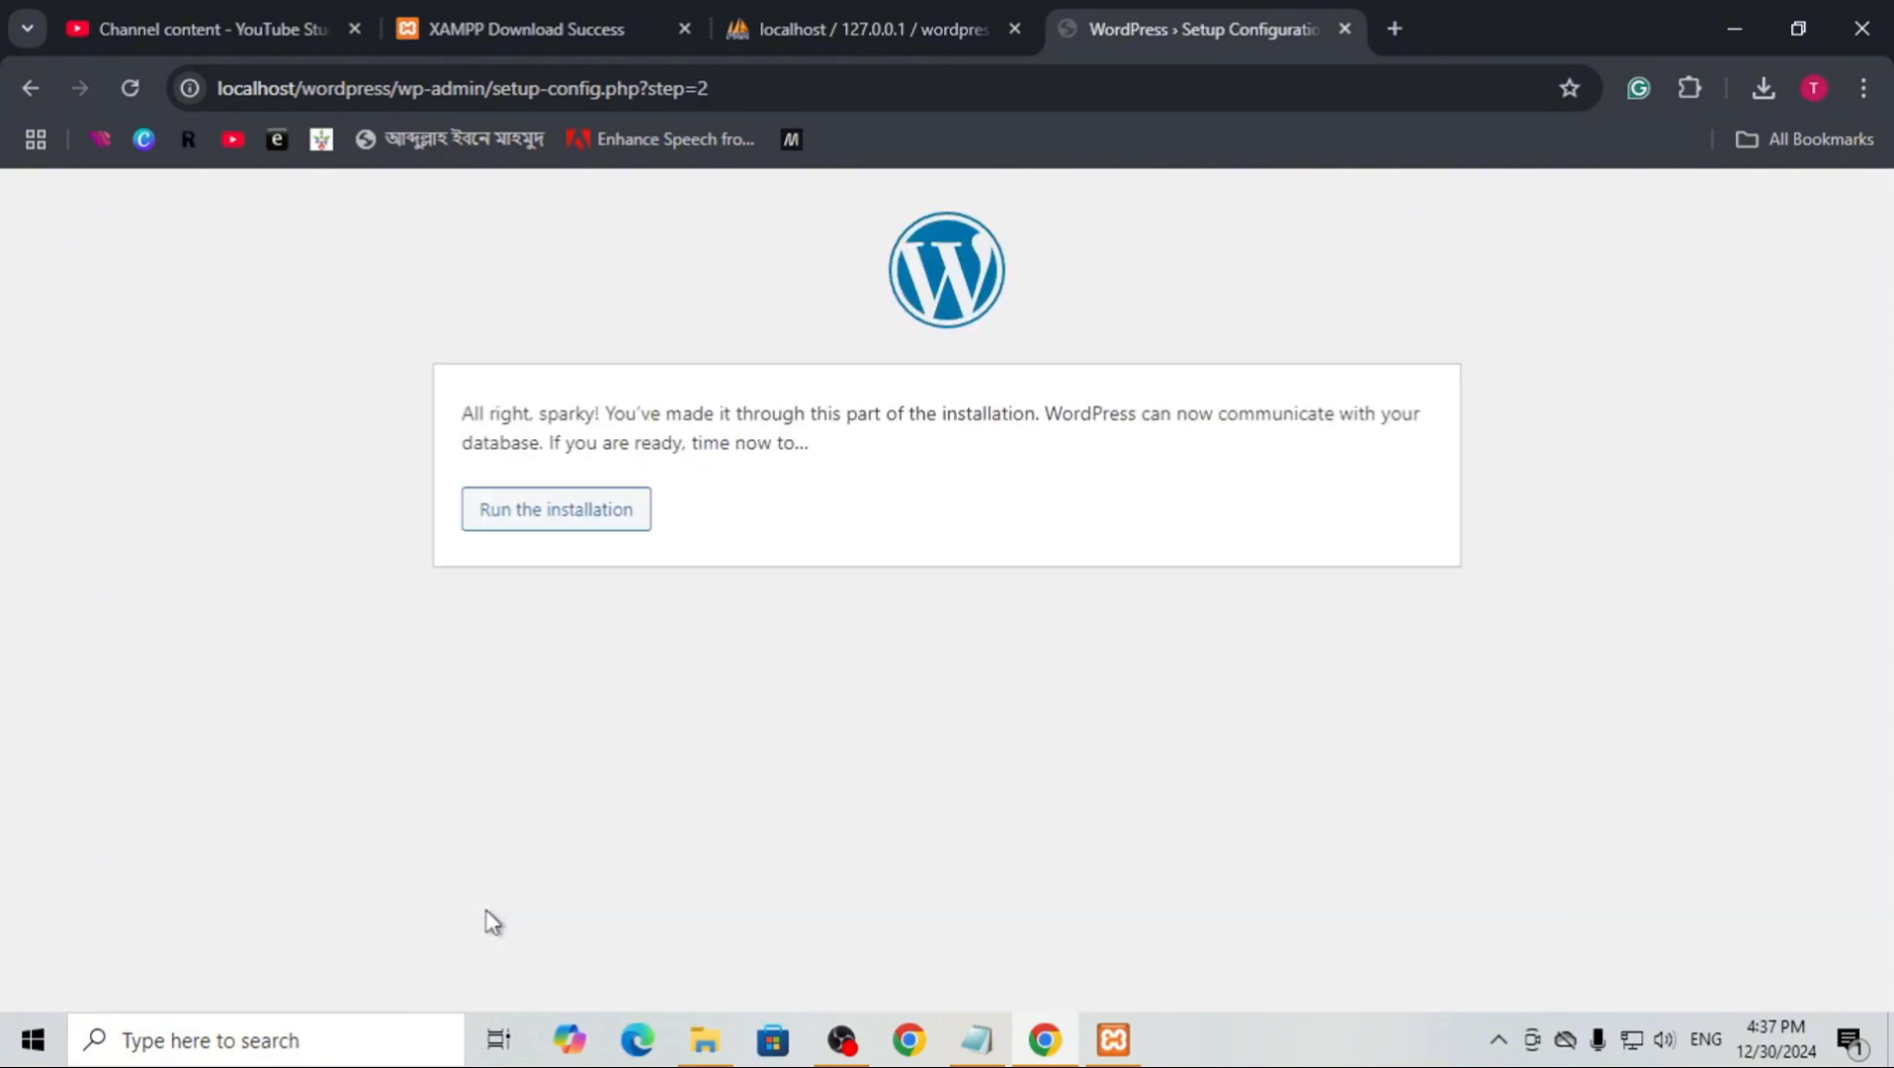
# Run the WordPress installation to reach the site information form
pyautogui.moveTo(535, 434); pyautogui.dragTo(724, 423)
pyautogui.click(855, 761)
pyautogui.click(512, 514)
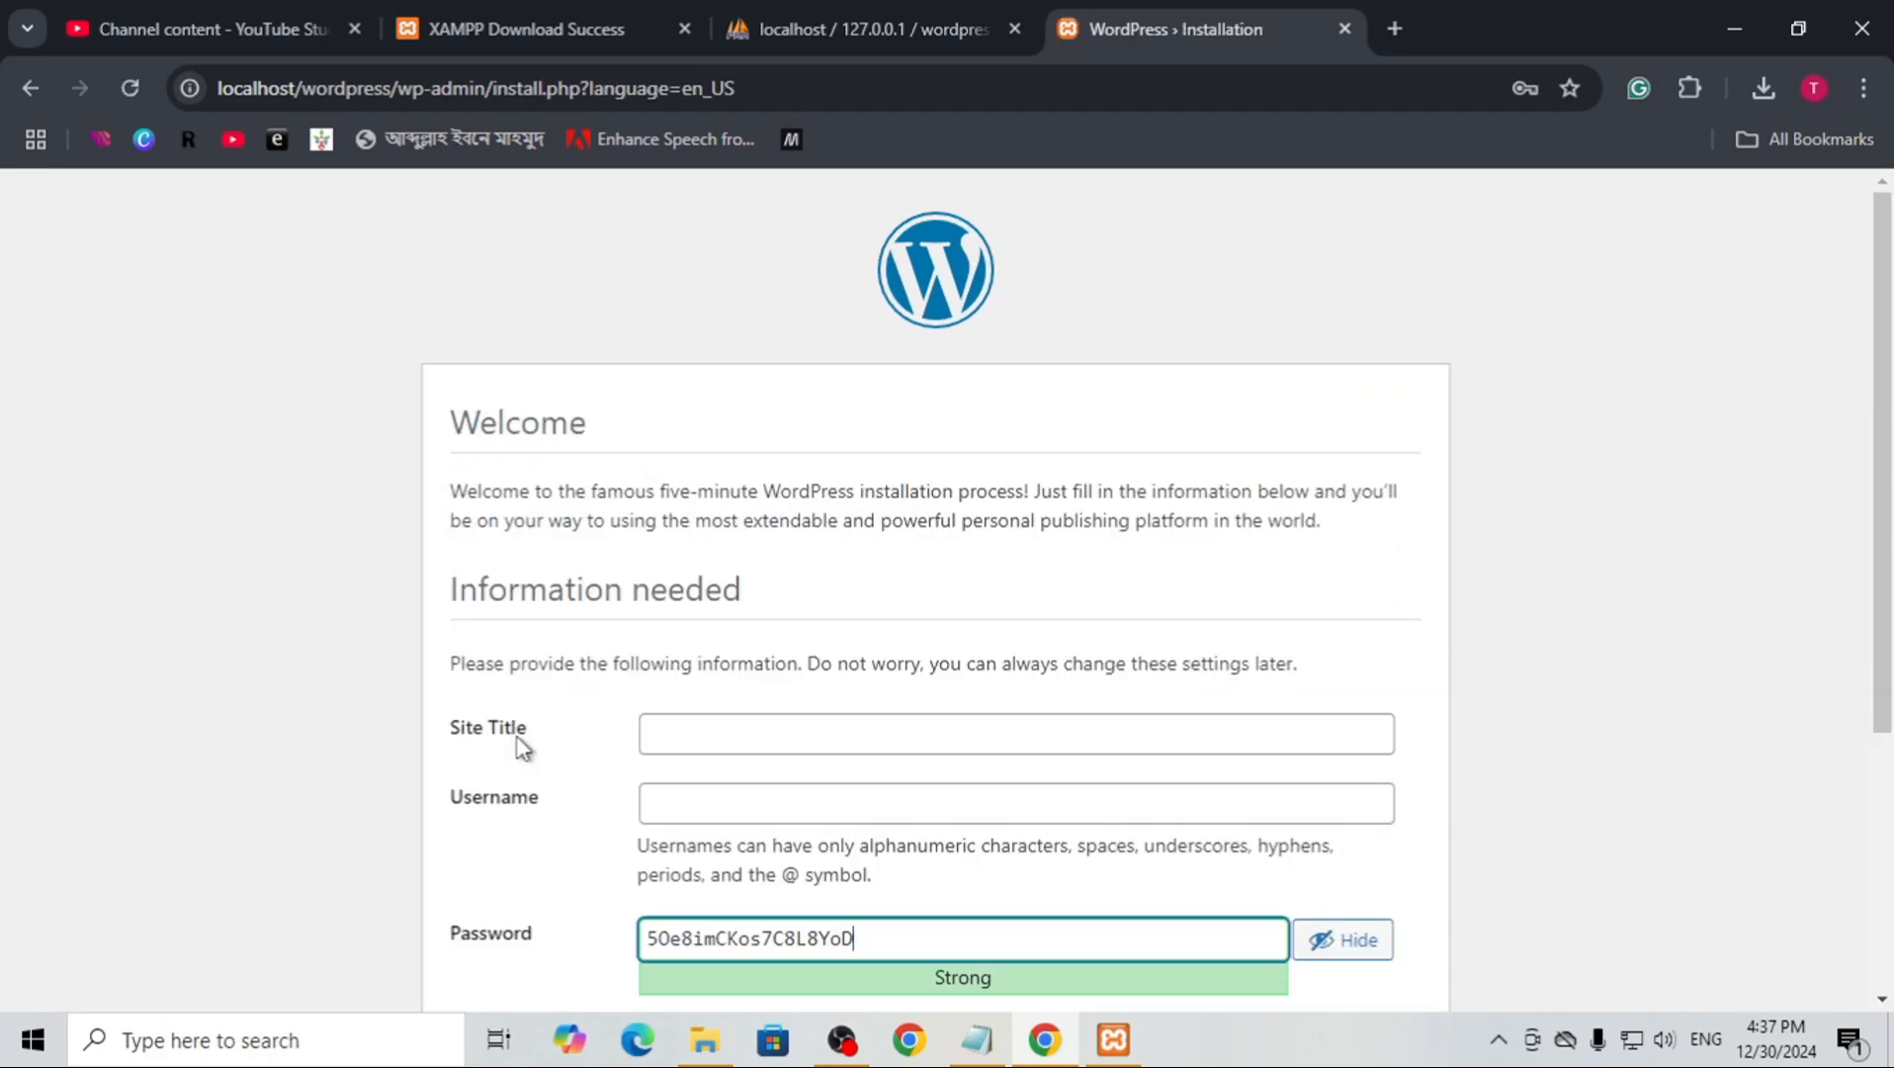
# Enter wordpresssite as the Site Title and admin as the Username in the installation form
pyautogui.scroll(-3, 774, 402)
pyautogui.click(778, 336)
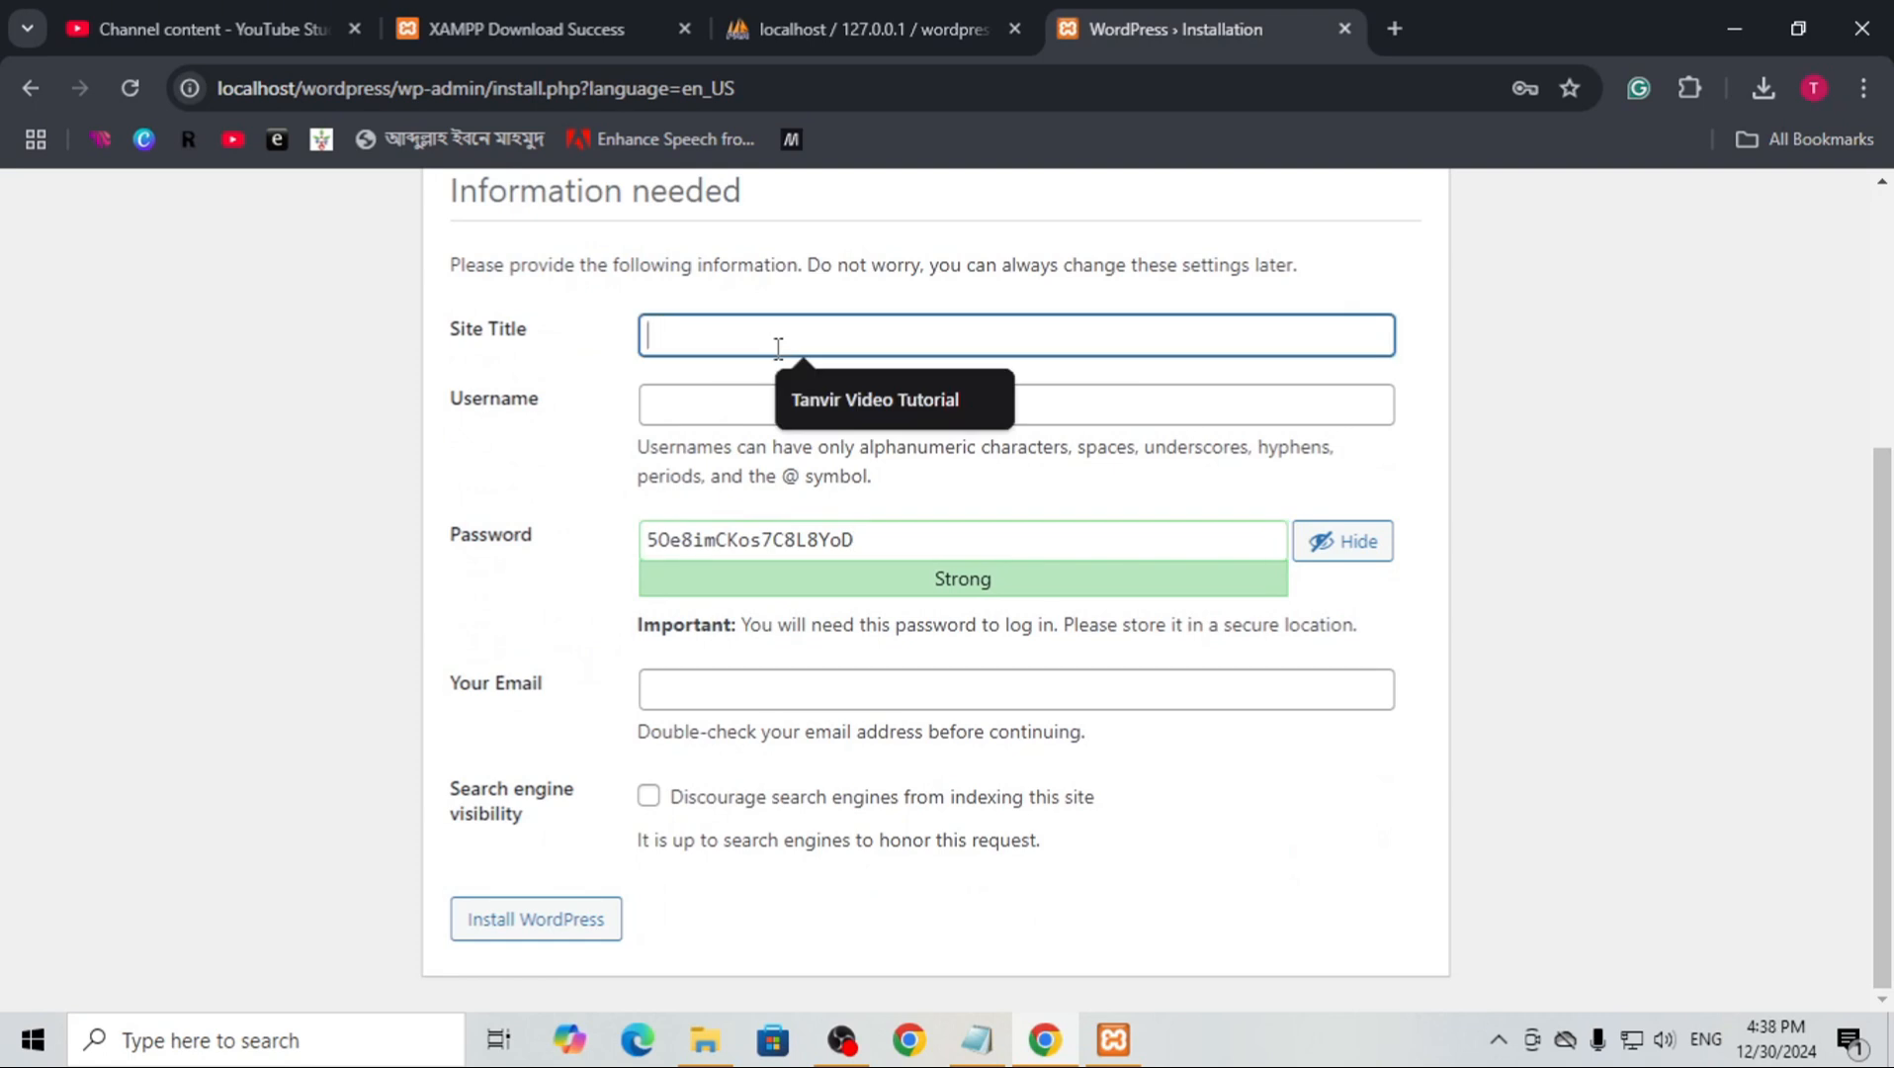
pyautogui.write('wordpresssite')
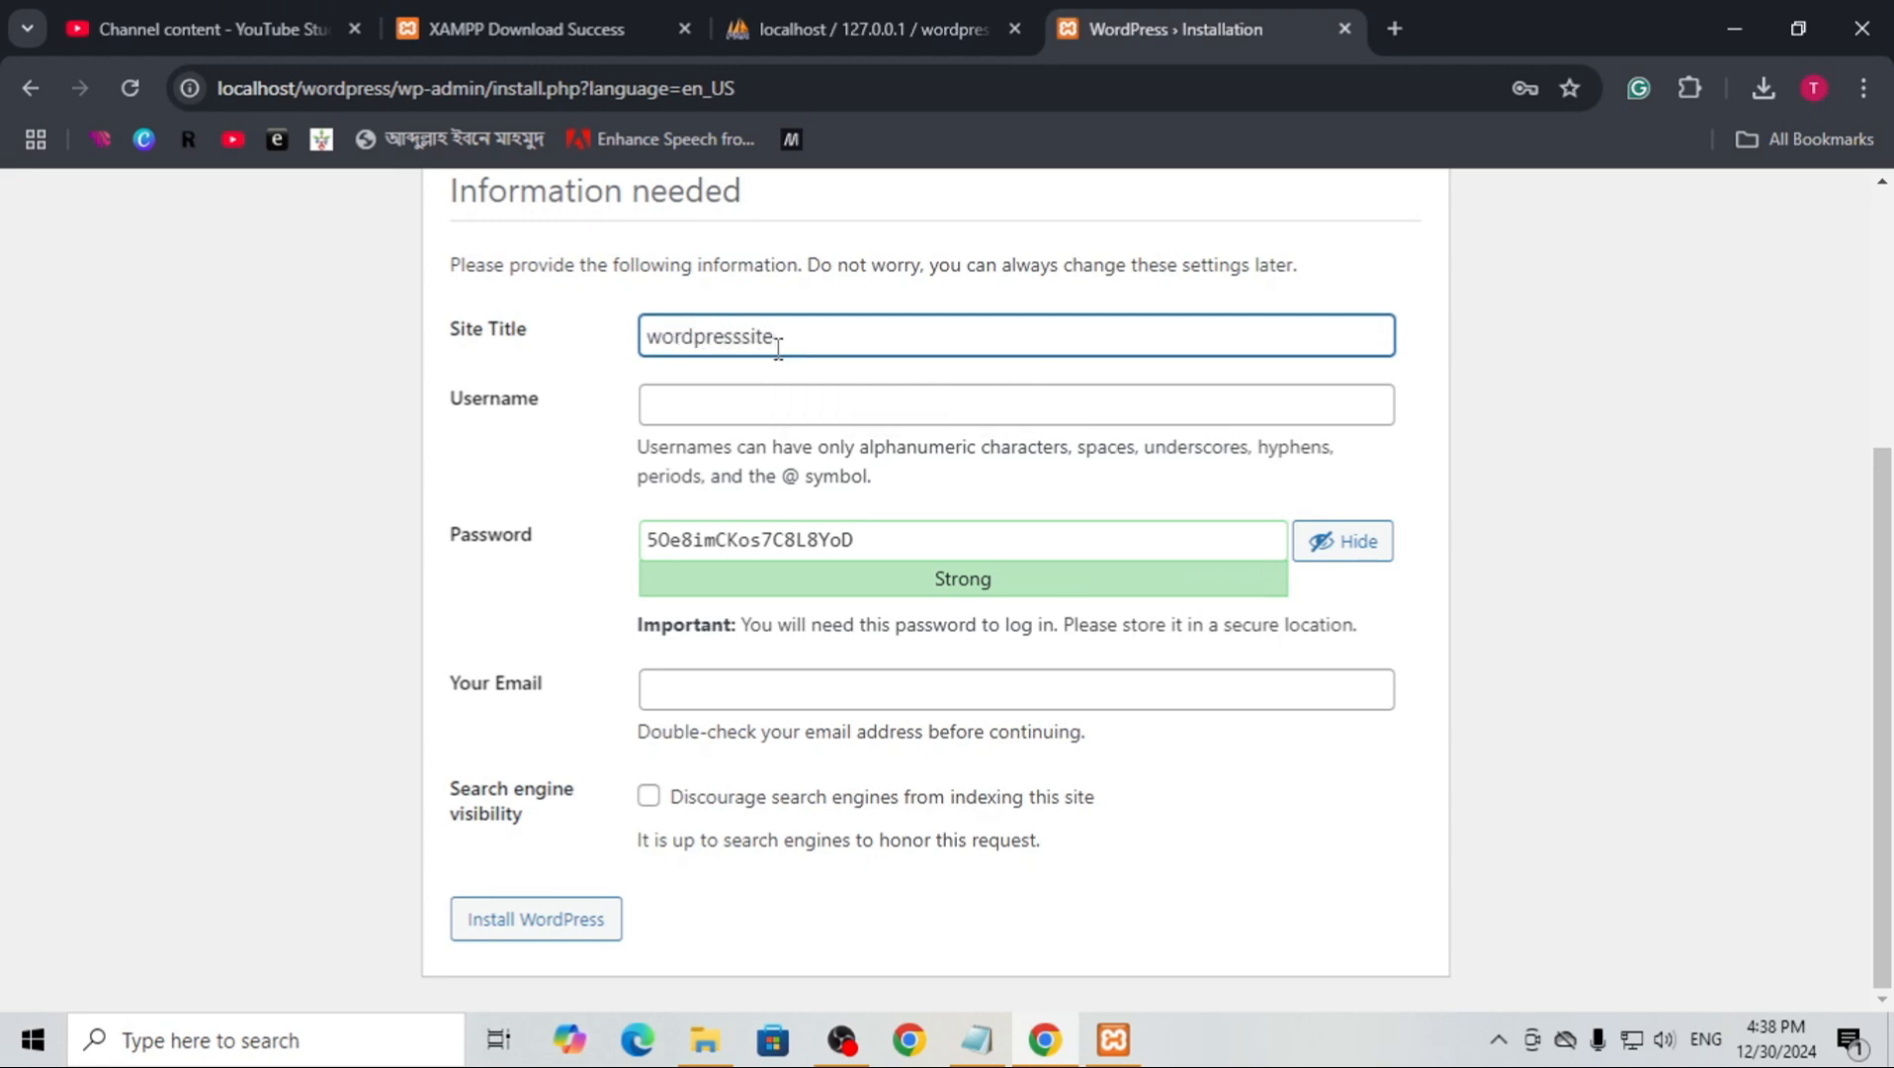
pyautogui.click(205, 514)
pyautogui.click(737, 408)
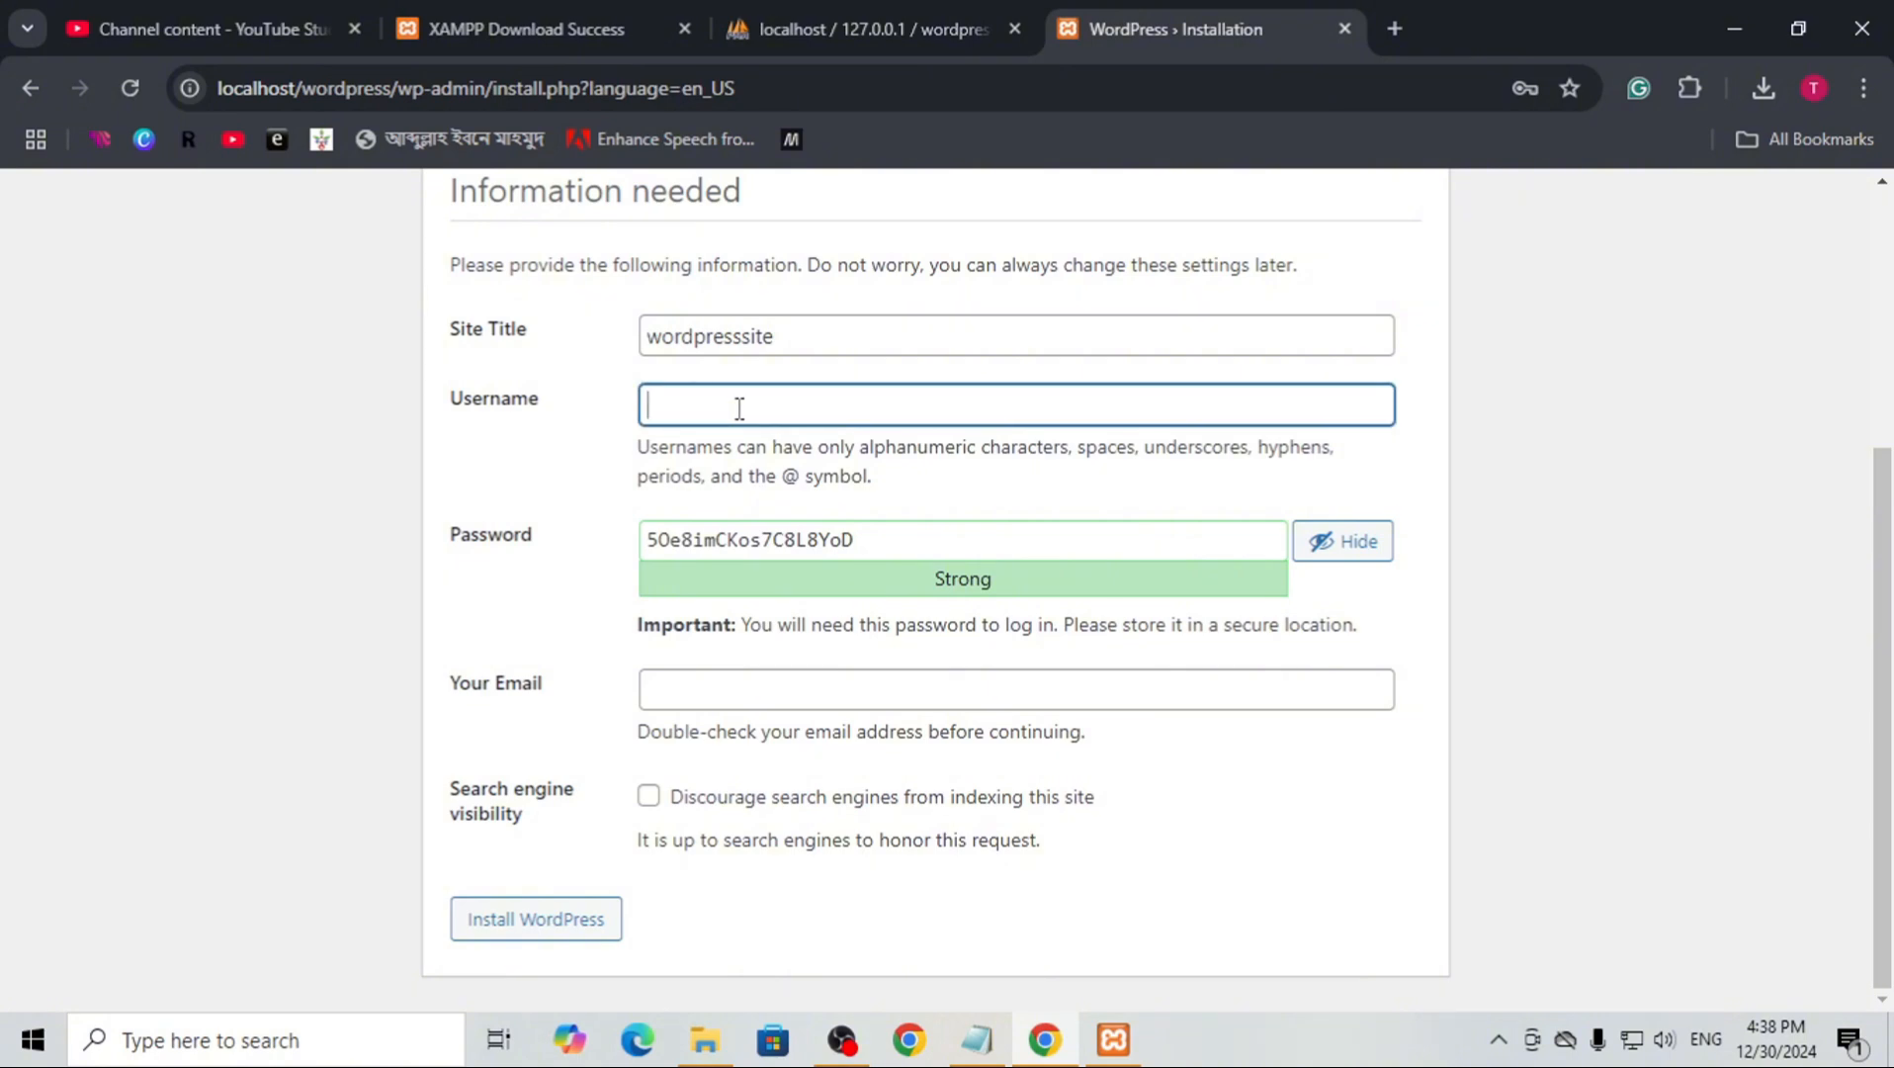
pyautogui.write('admin')
# Replace the suggested password with the chosen account password and confirm the use of a weak password
pyautogui.click(833, 537)
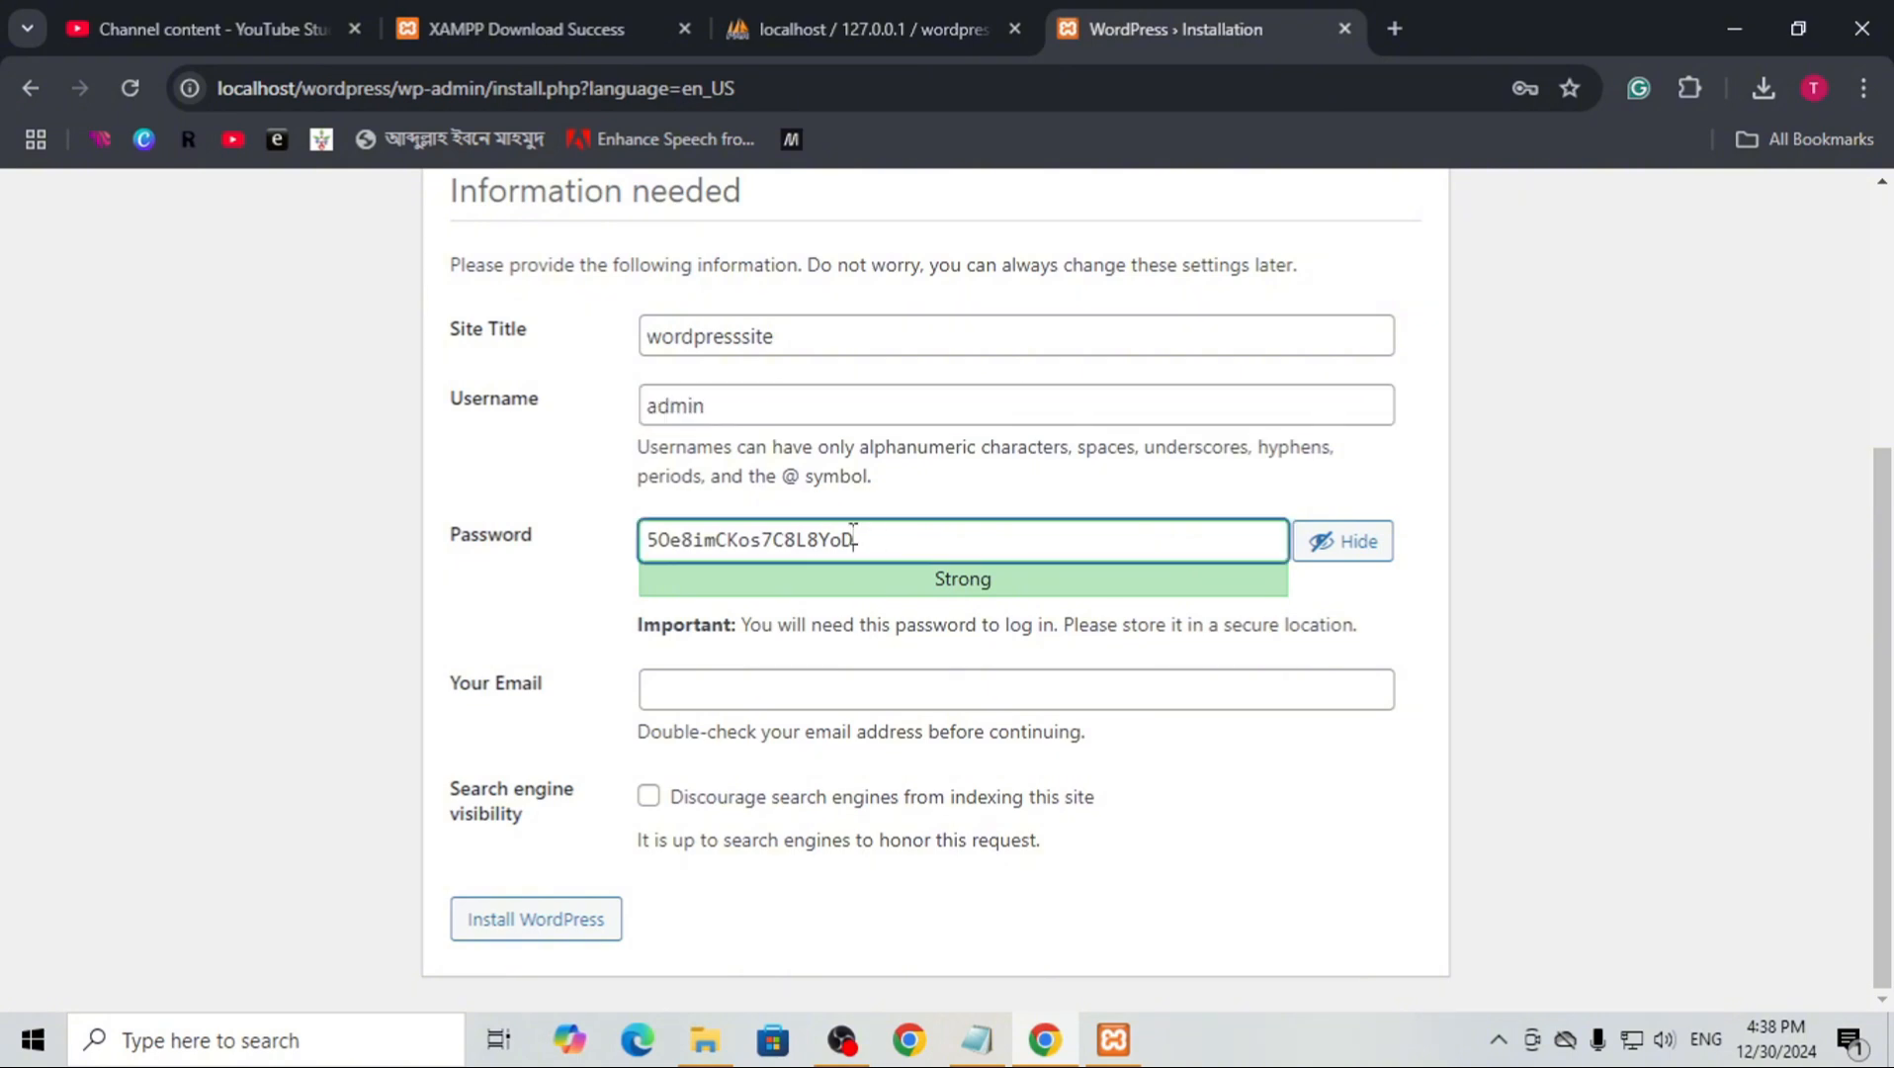
pyautogui.moveTo(855, 537); pyautogui.dragTo(593, 542)
pyautogui.write('admibn')
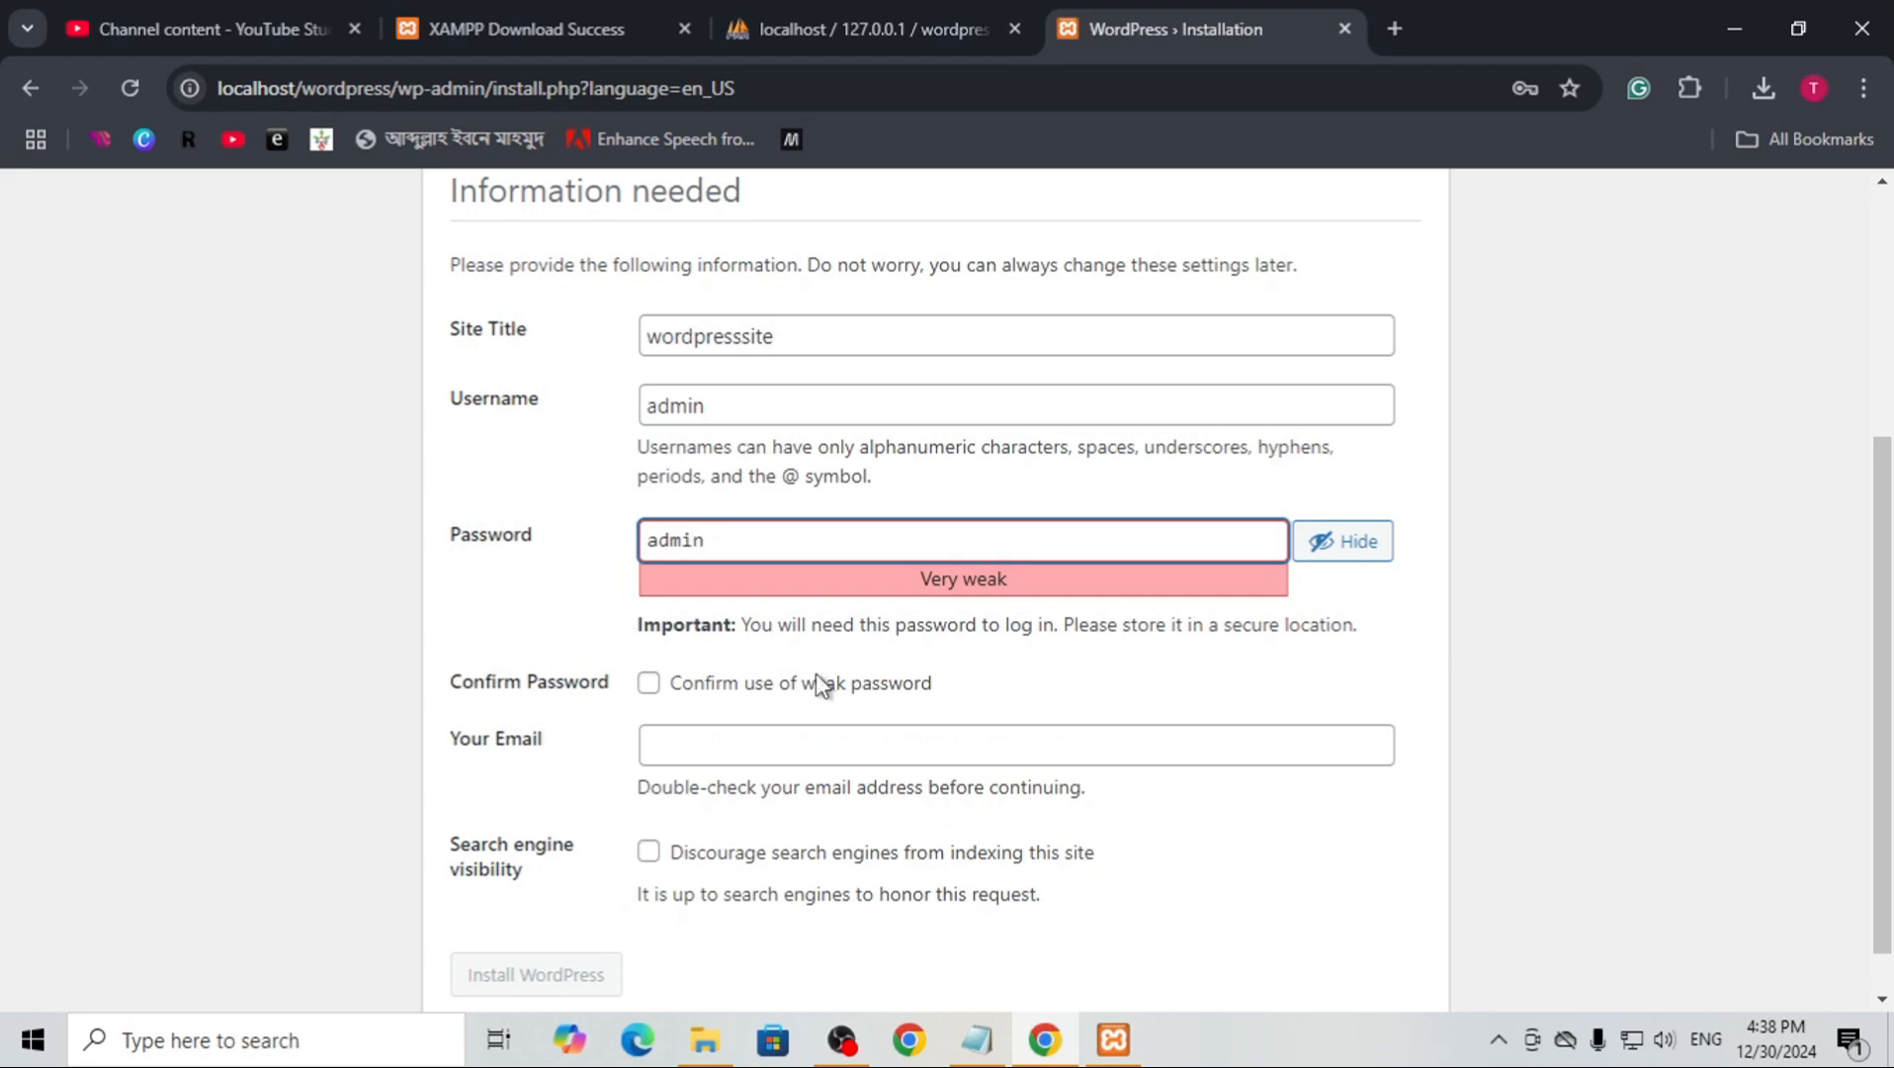
pyautogui.click(648, 683)
pyautogui.scroll(-1, 7, 700)
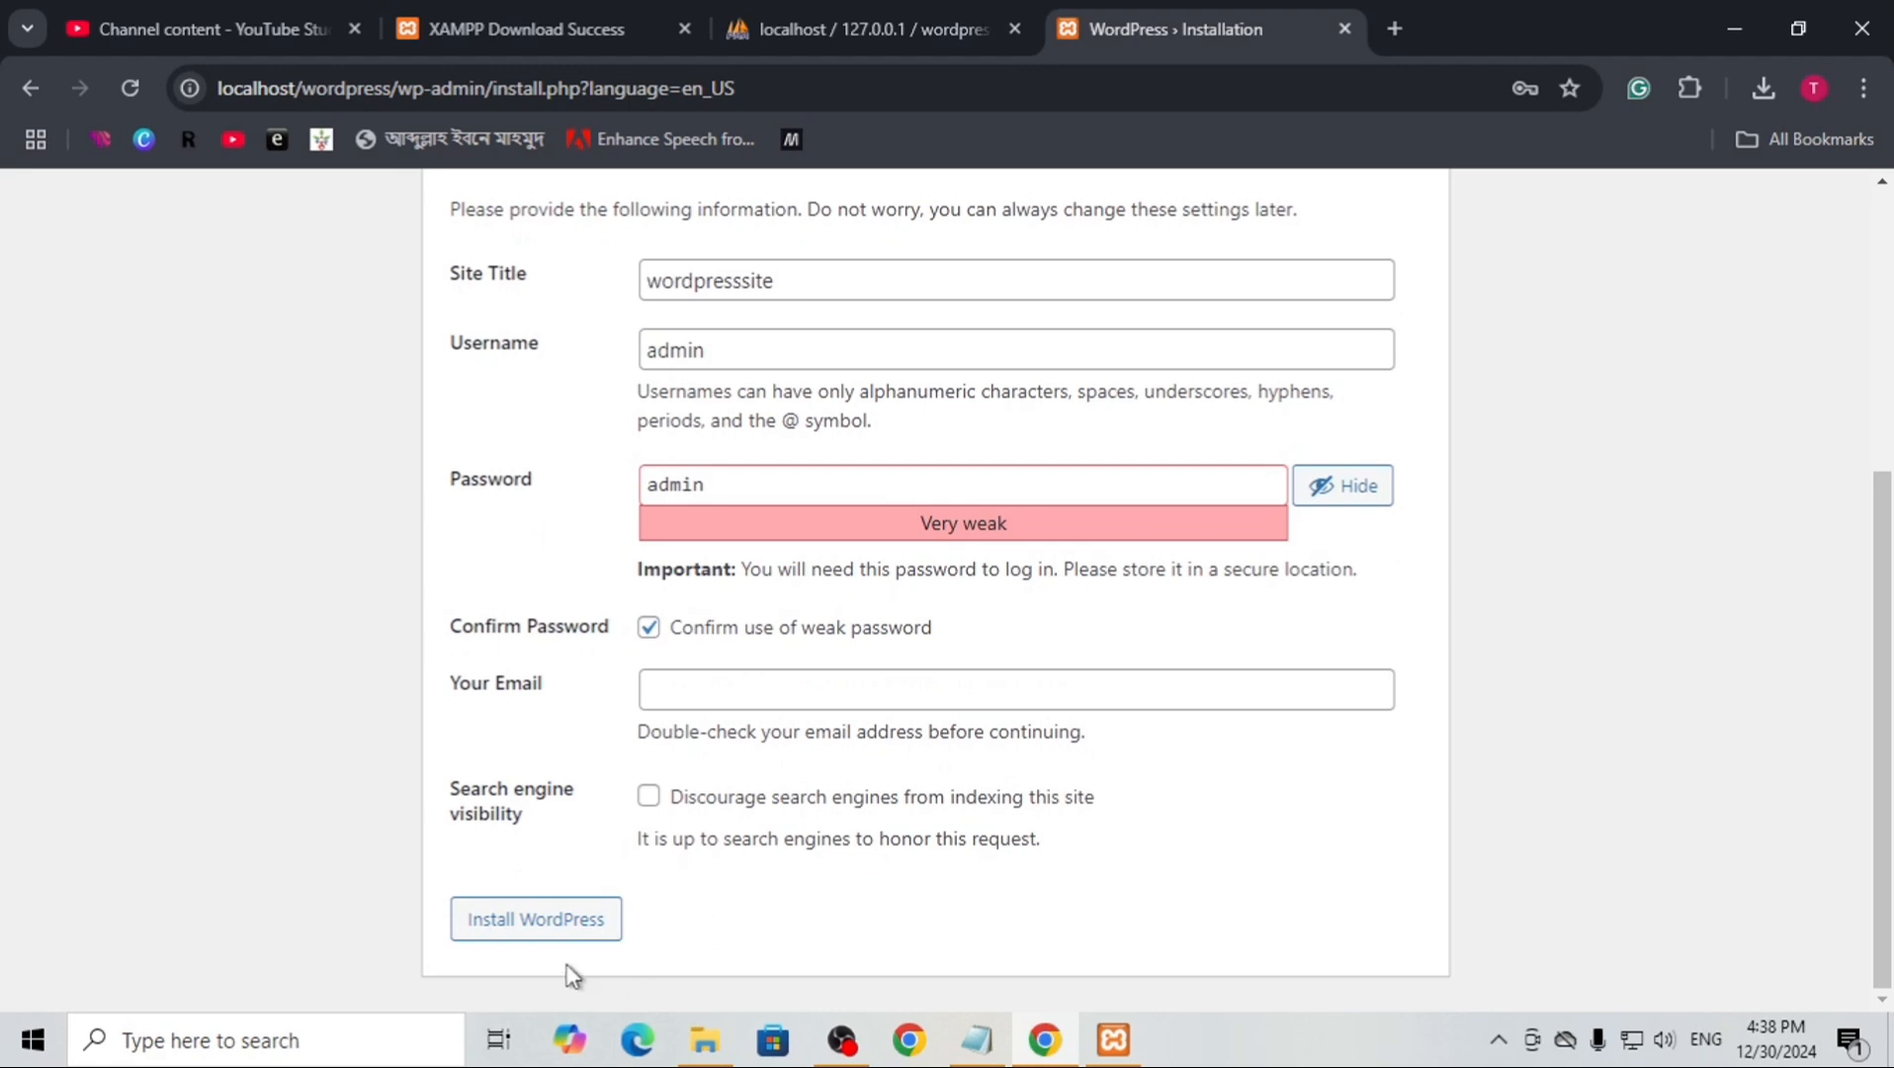
# Fill in the administrator's e-mail address, install WordPress and dismiss the browser's password warning
pyautogui.click(700, 673)
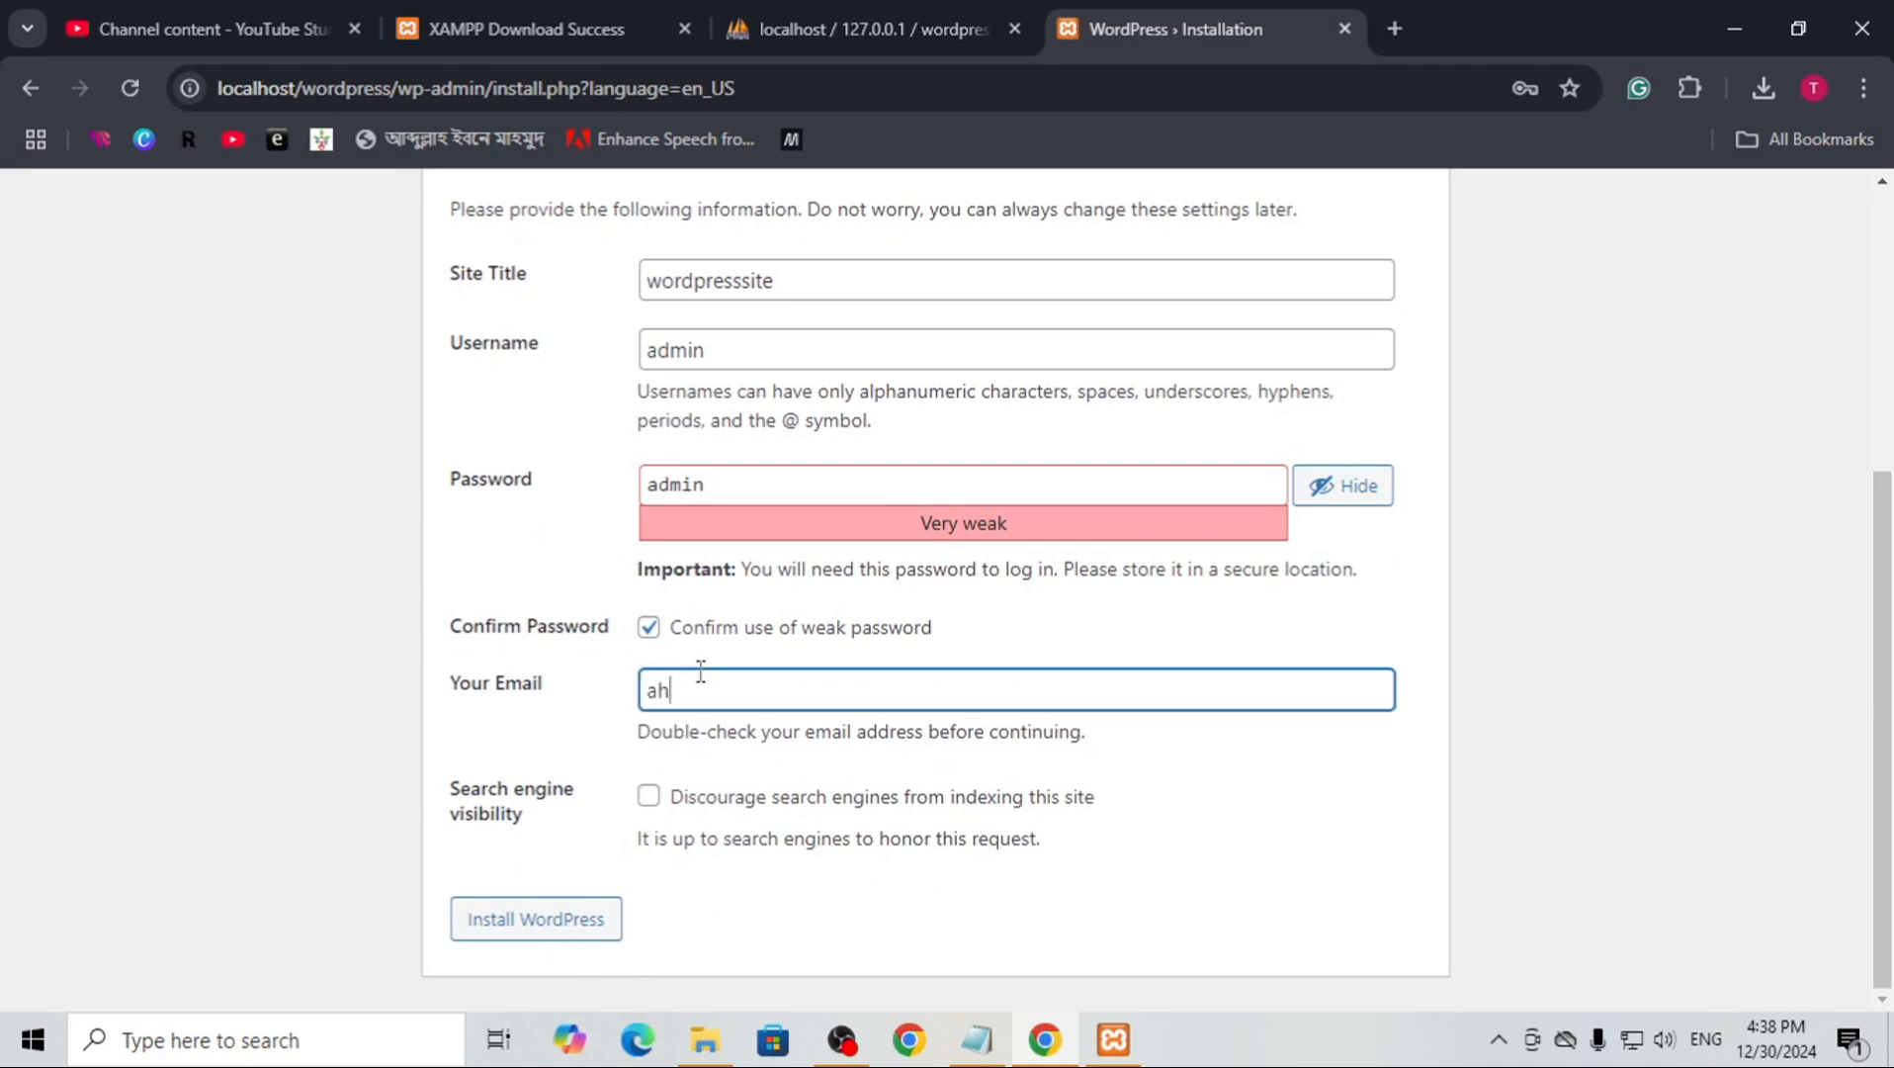
pyautogui.click(583, 940)
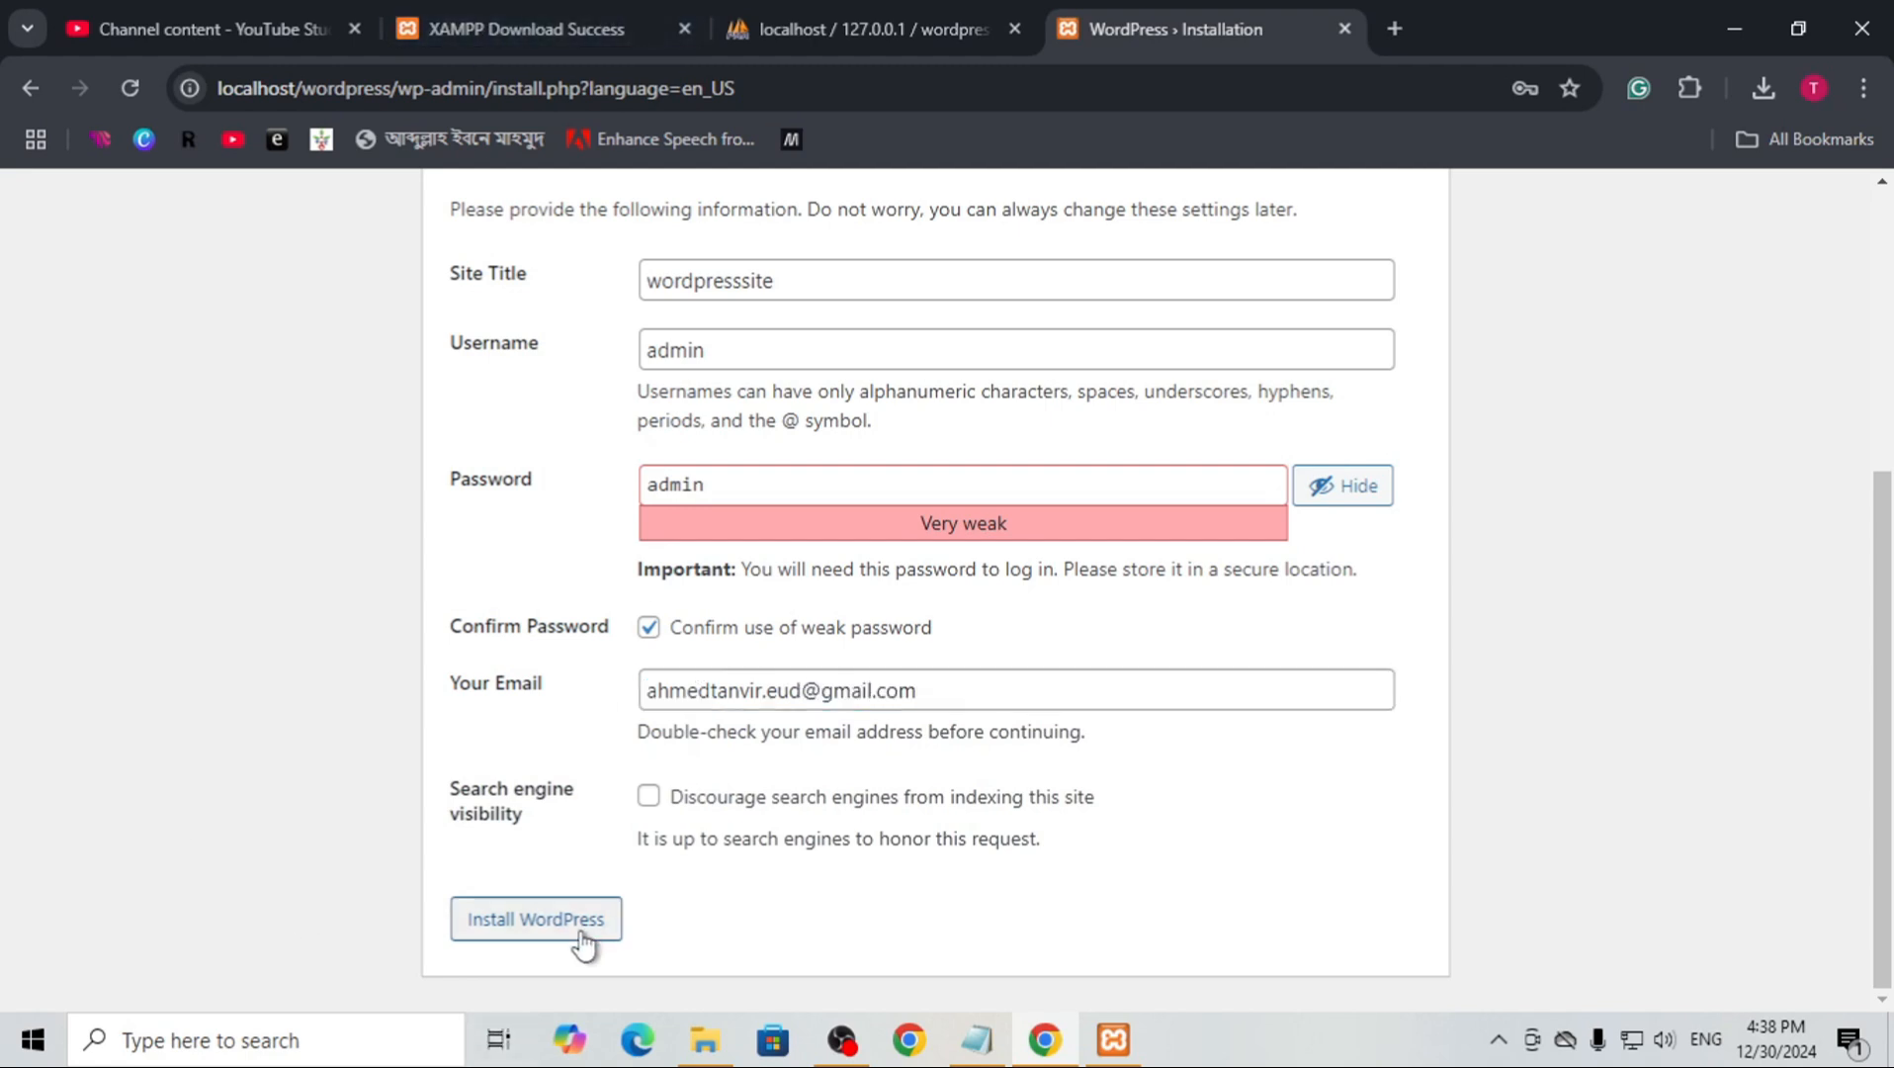
pyautogui.click(584, 939)
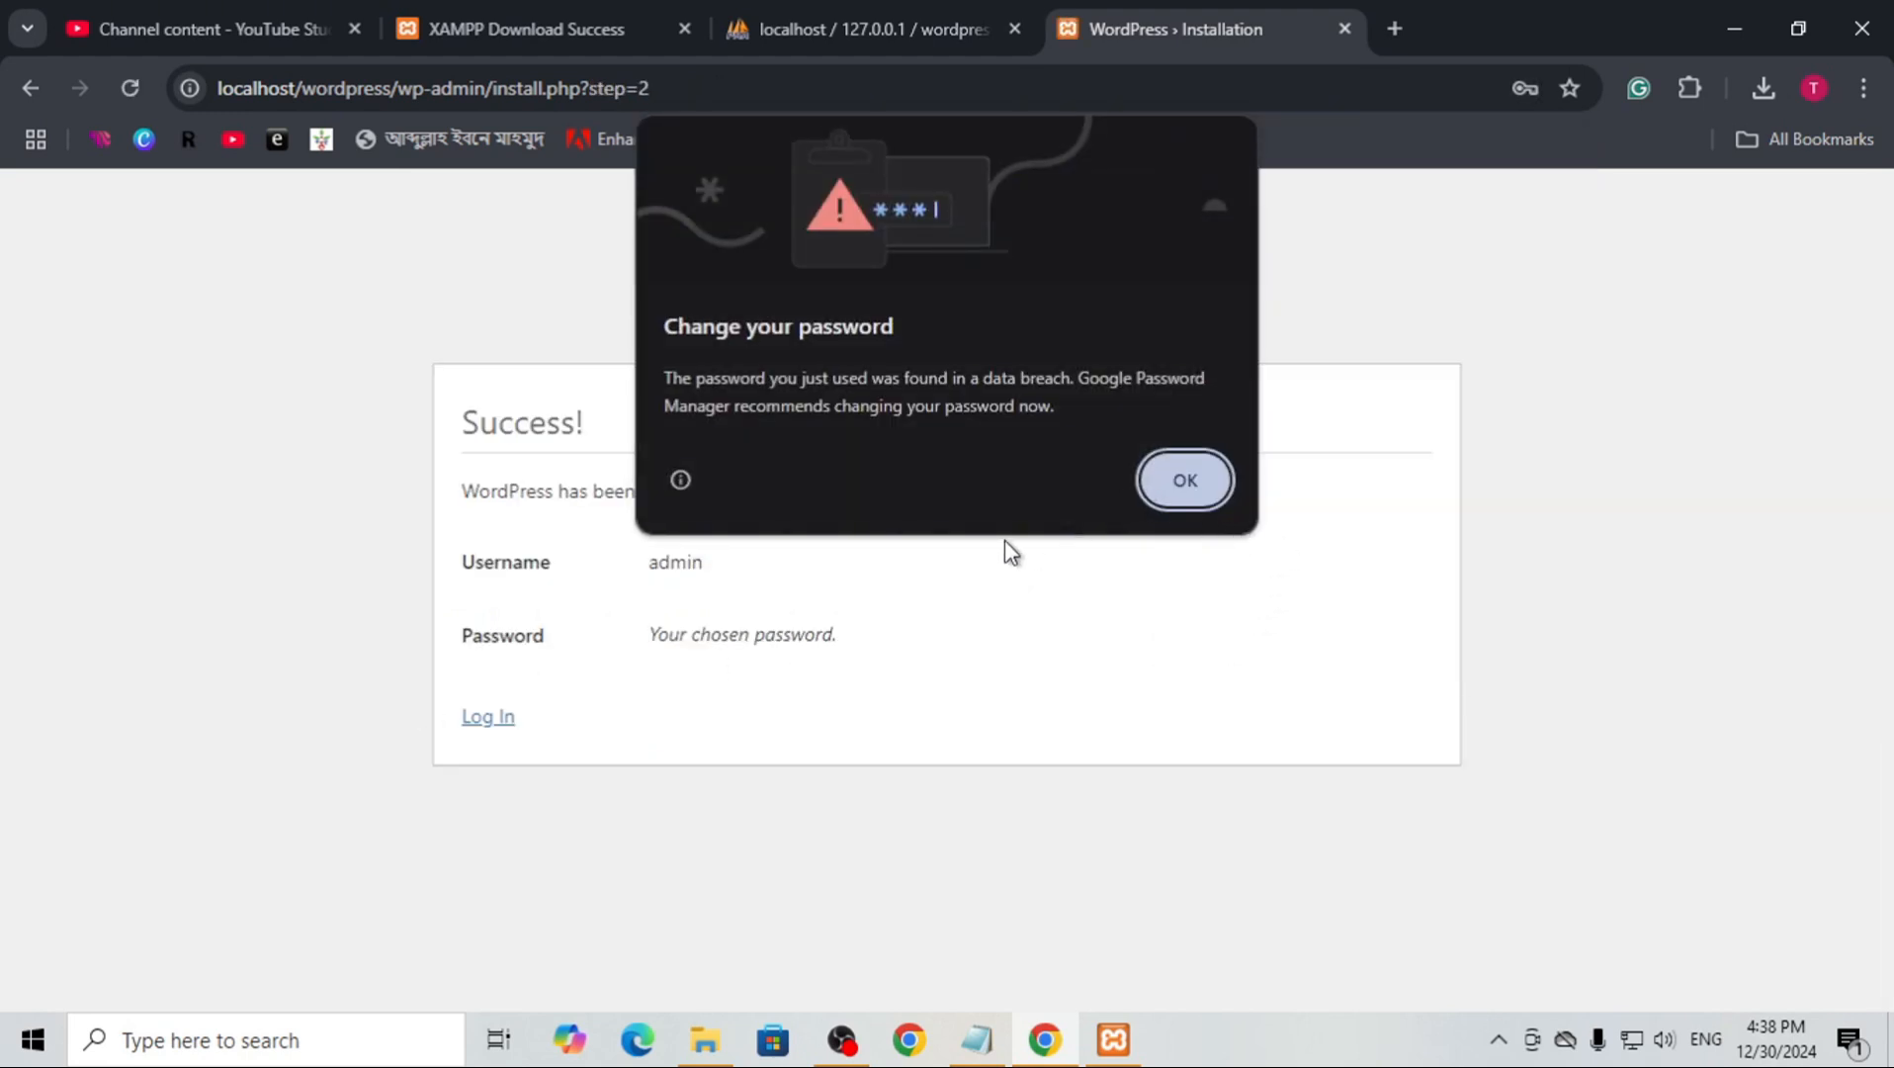
pyautogui.click(1158, 489)
pyautogui.click(1527, 514)
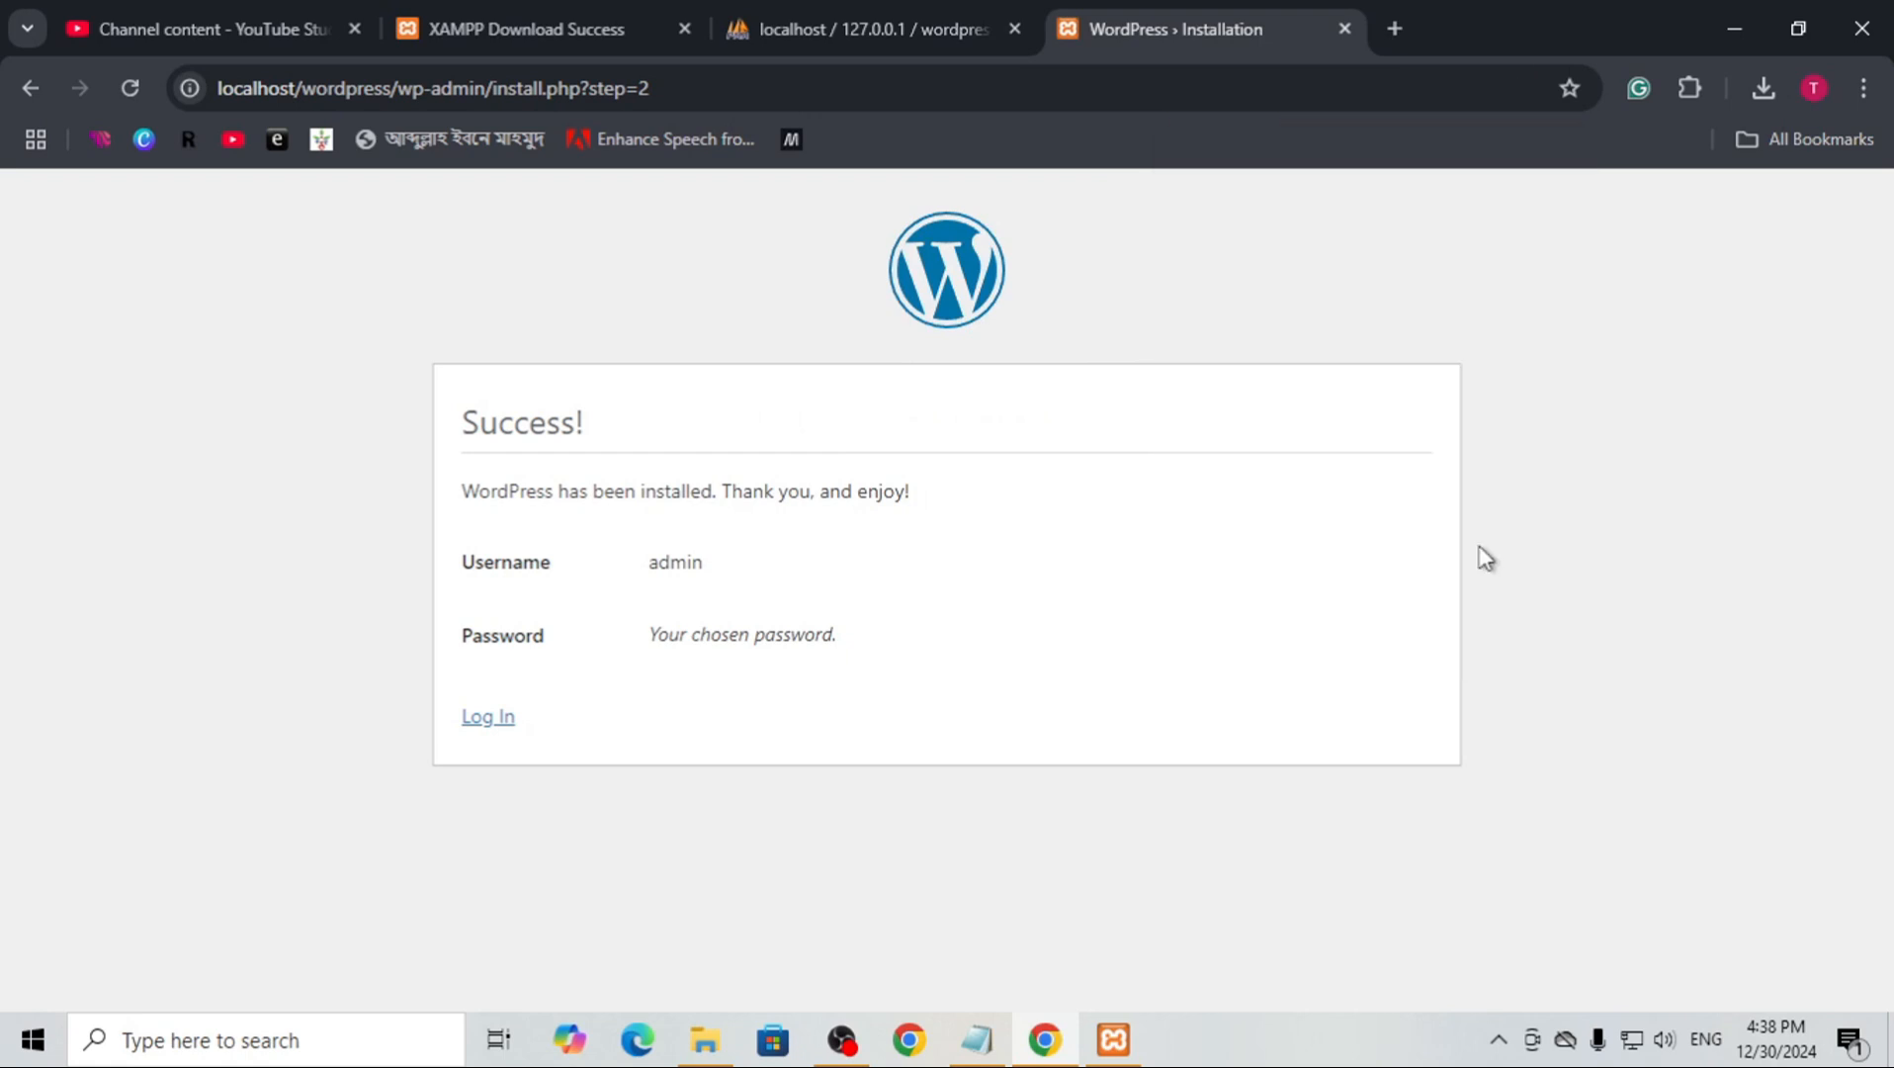
# Log in to the WordPress site as admin with the account password and dismiss the browser's password warning
pyautogui.click(502, 720)
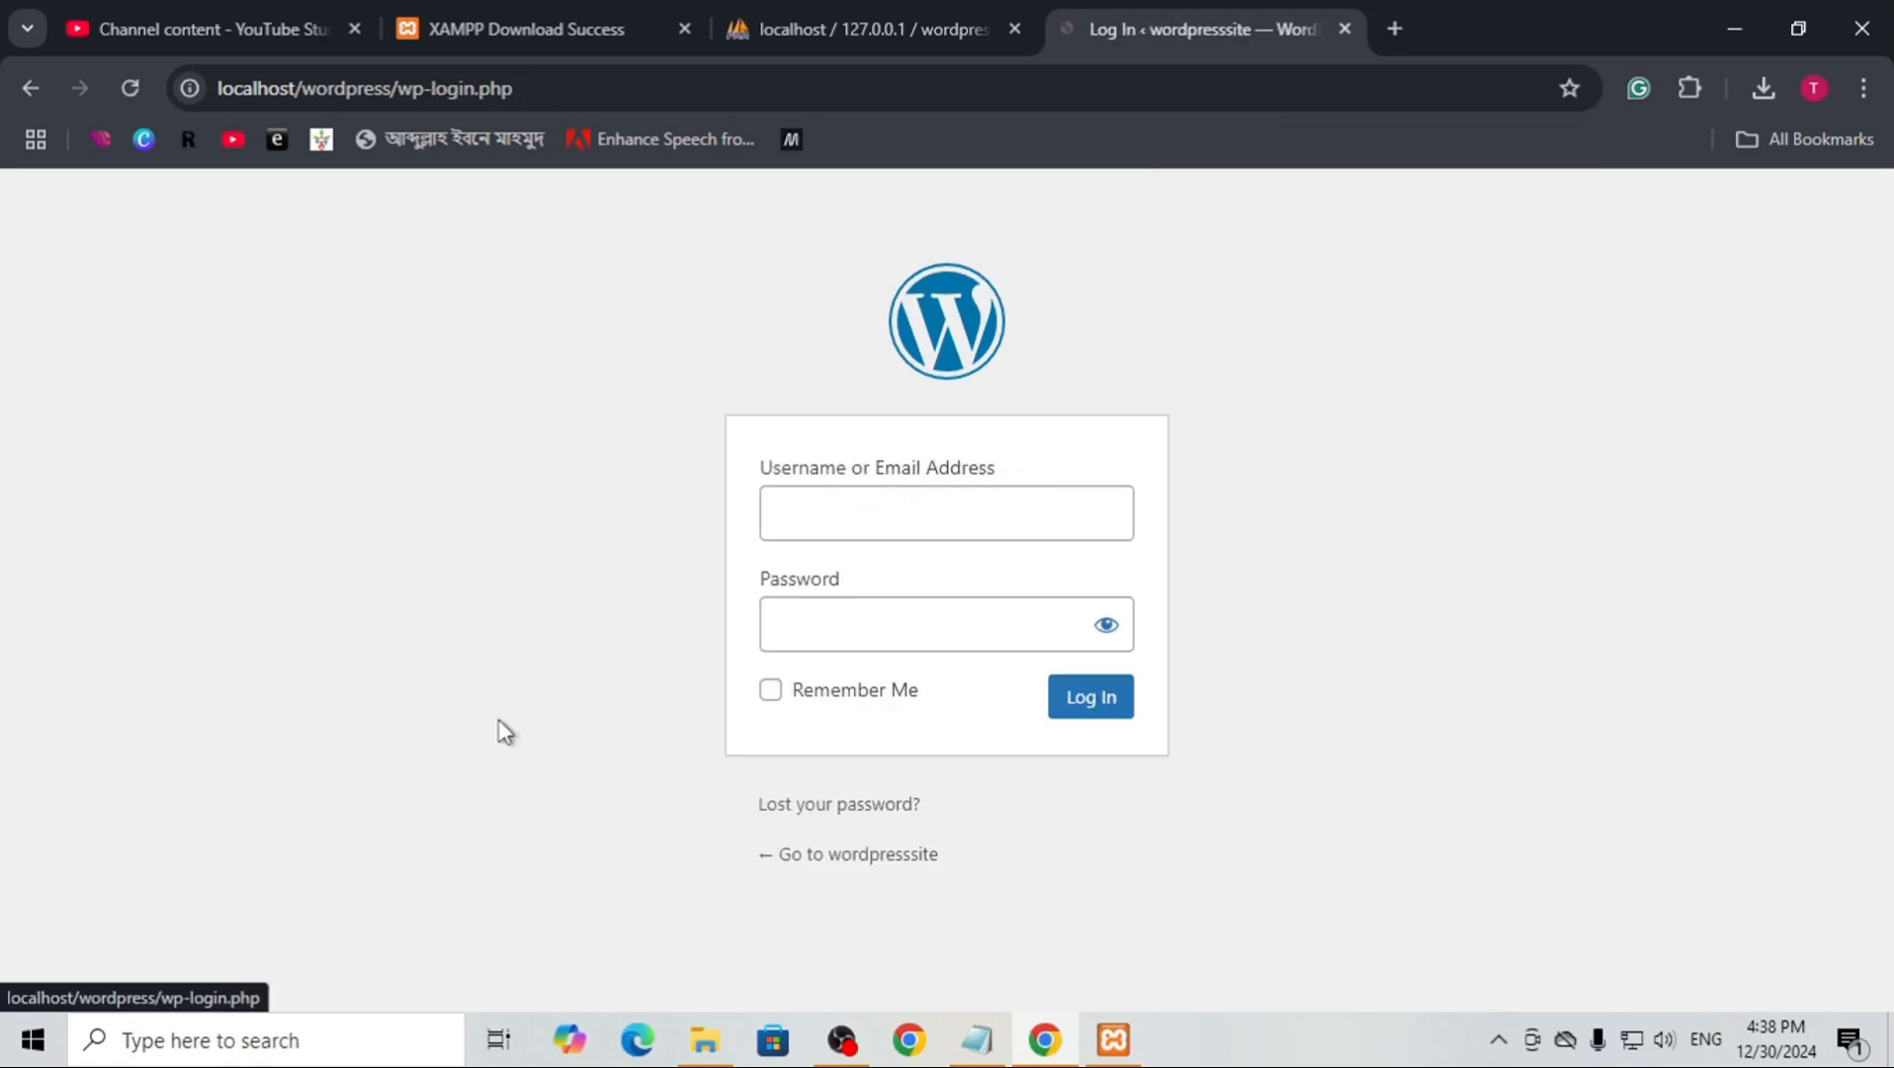
pyautogui.click(842, 514)
pyautogui.write('admin')
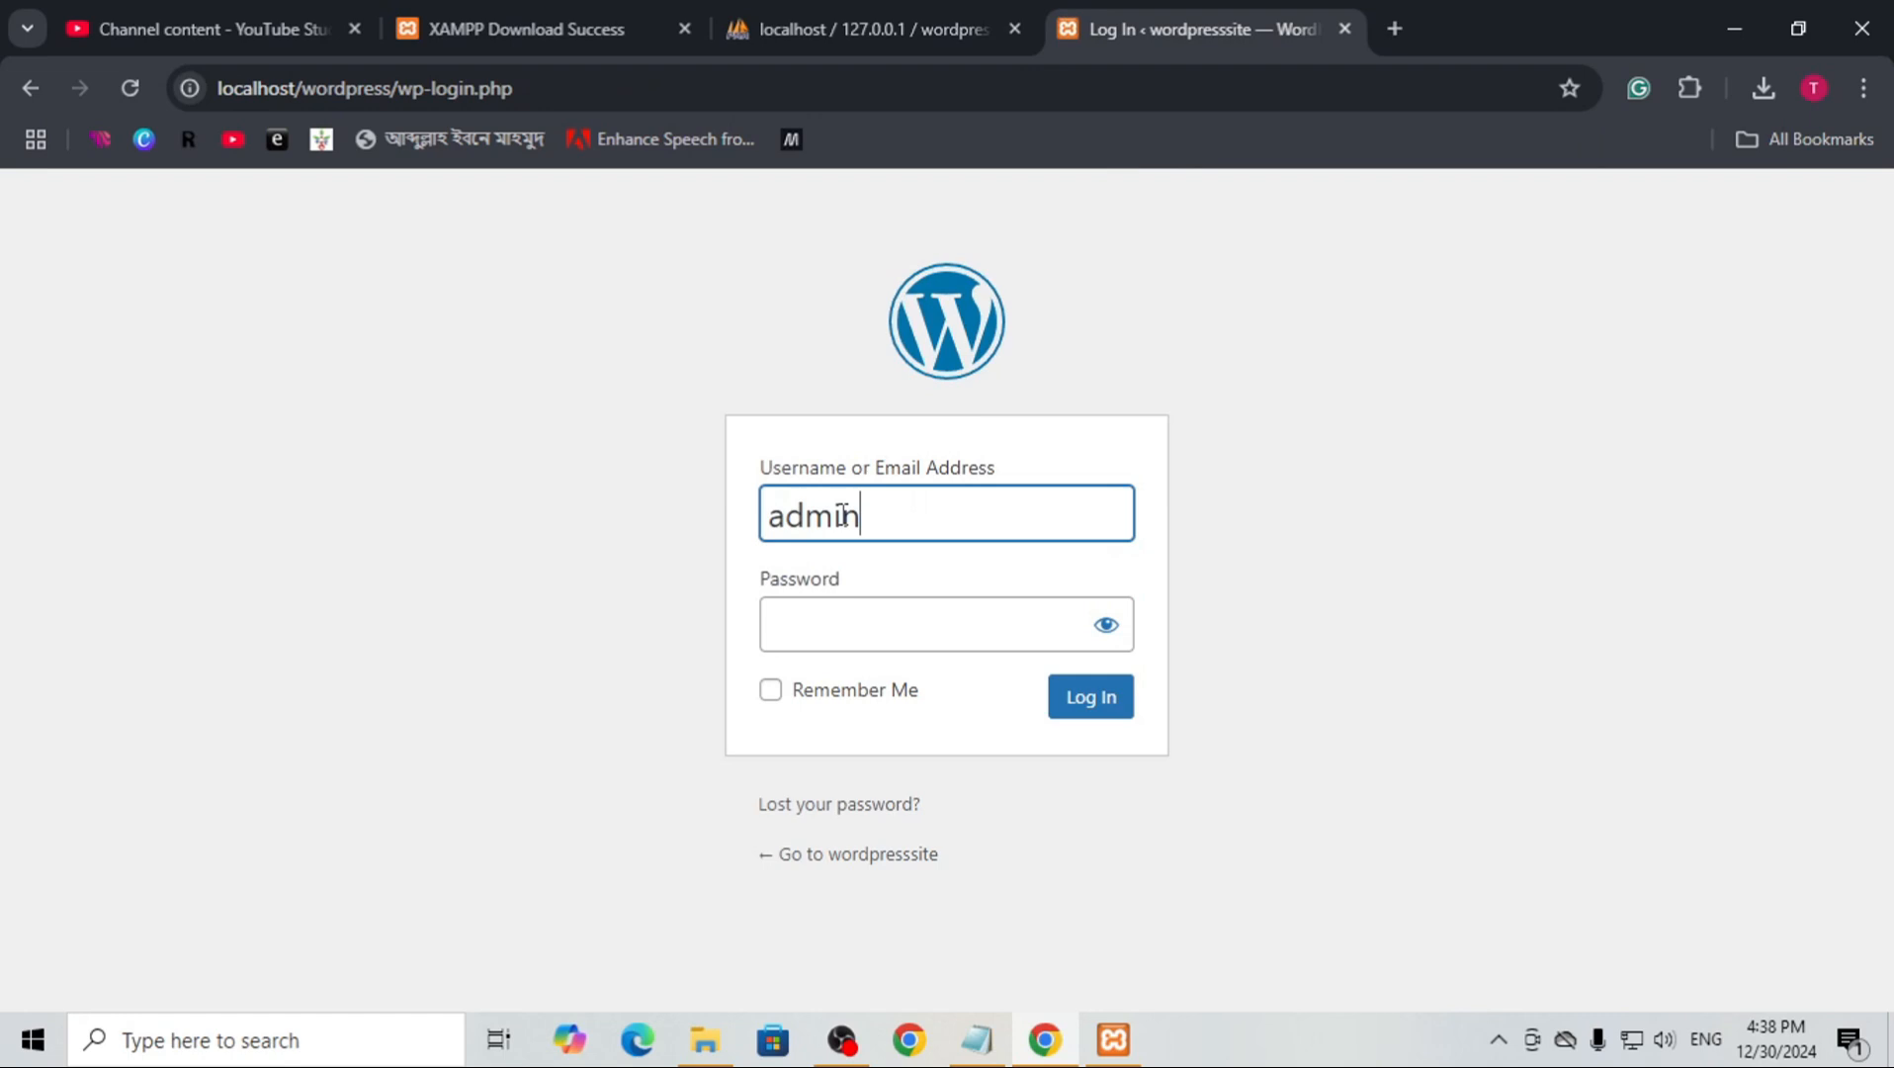
pyautogui.press('Tab')
pyautogui.write('admin')
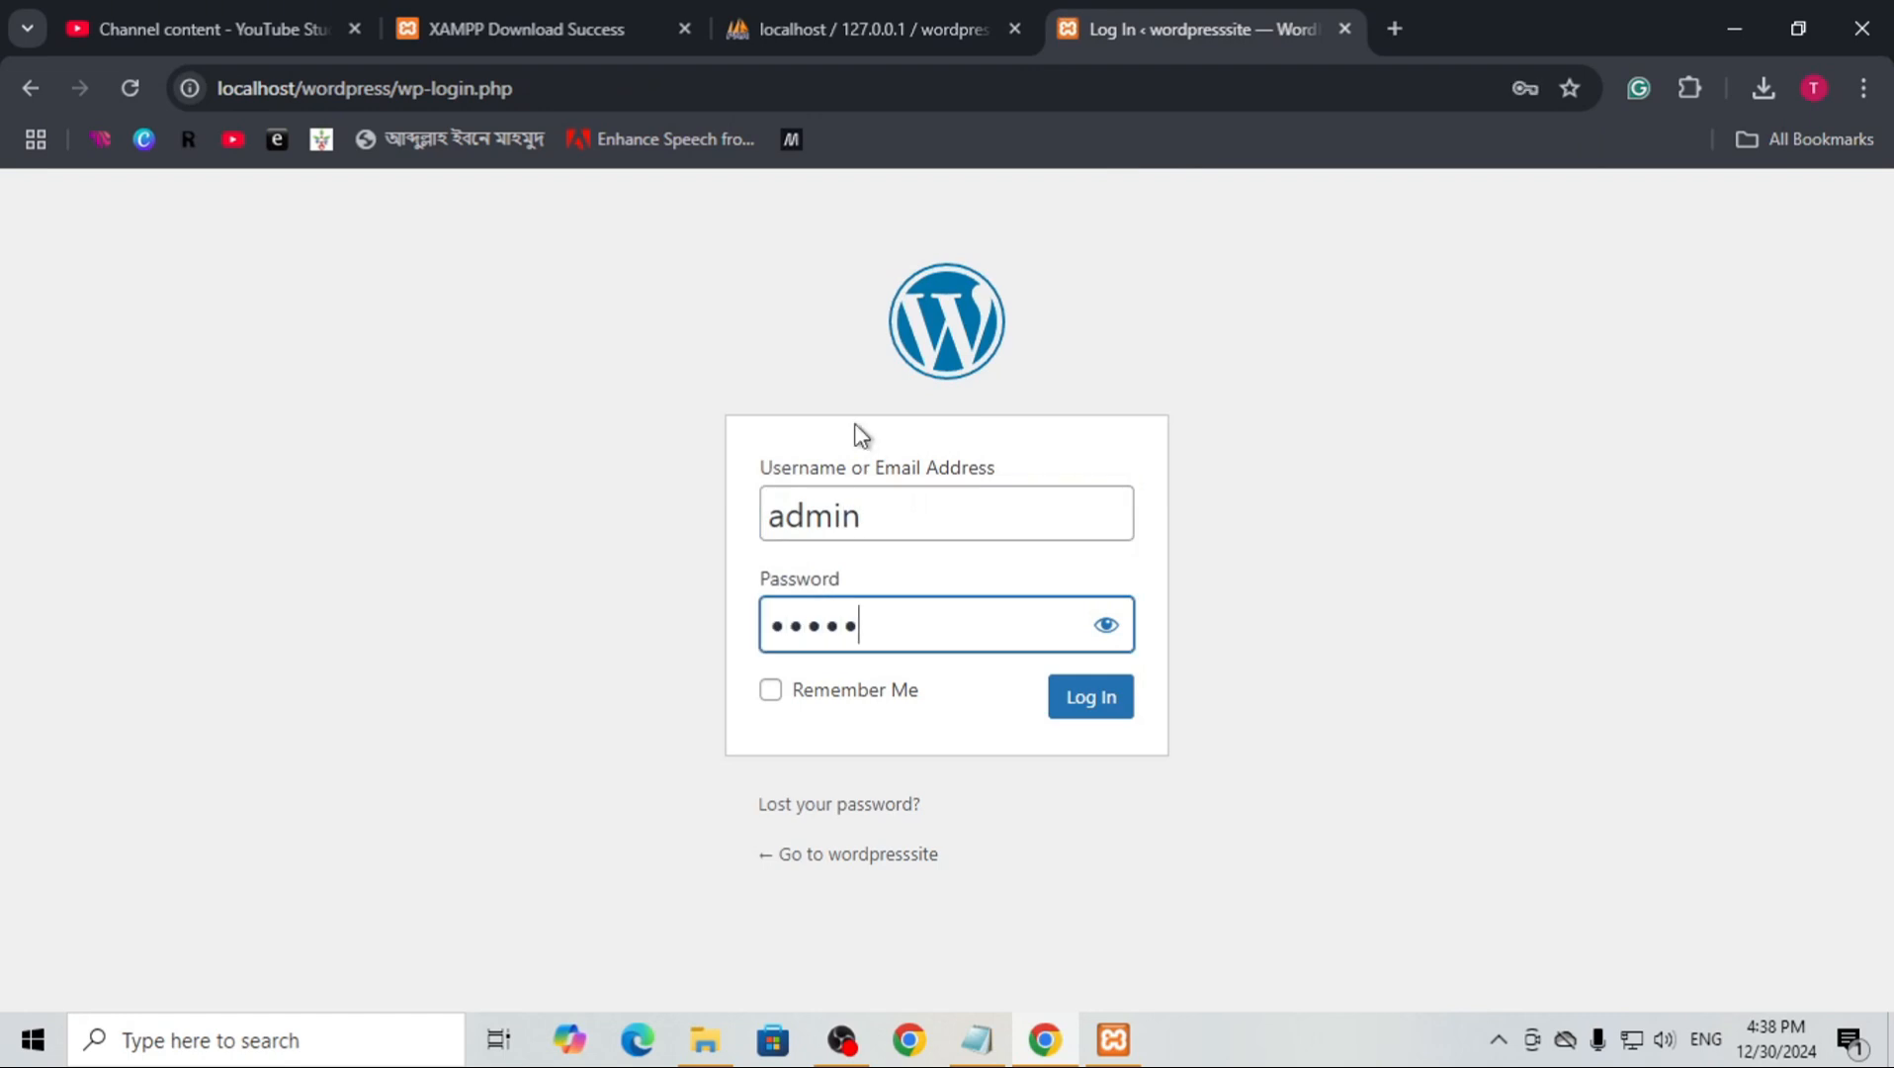
pyautogui.click(1068, 710)
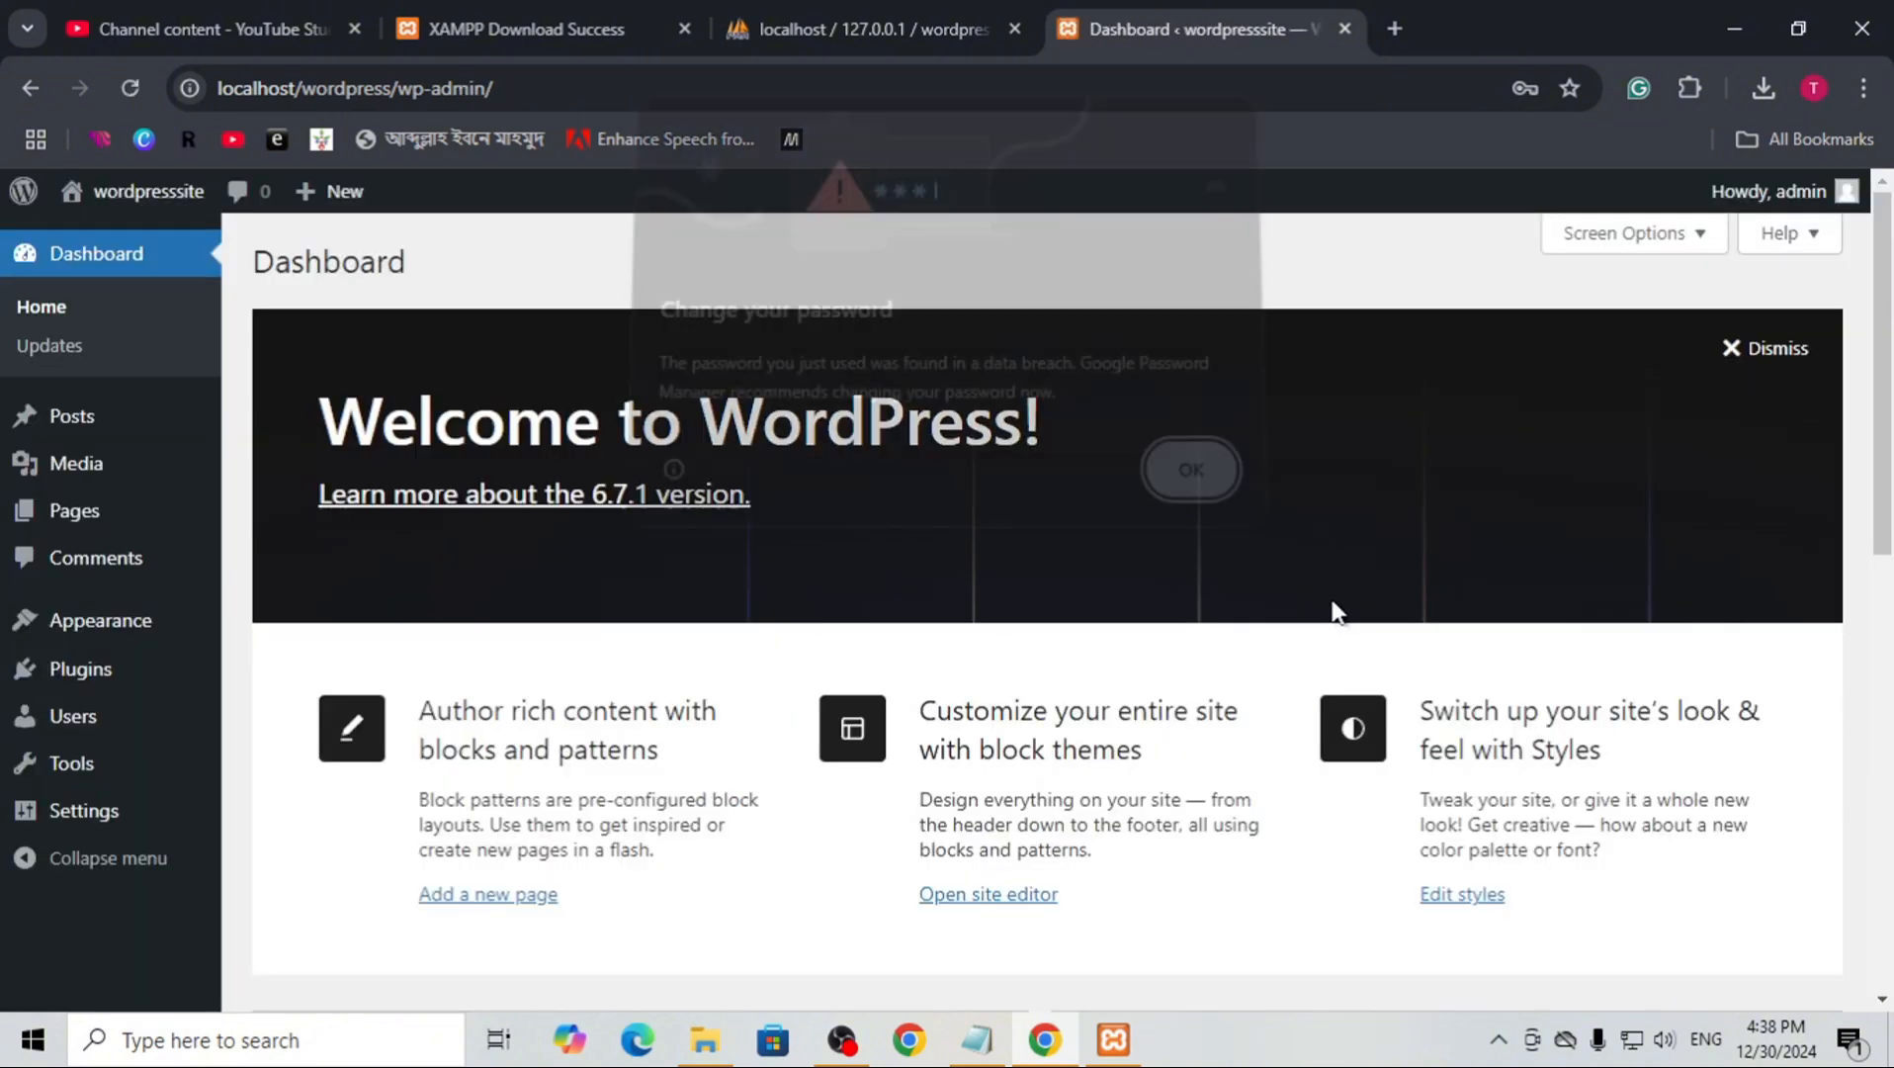
pyautogui.click(1181, 479)
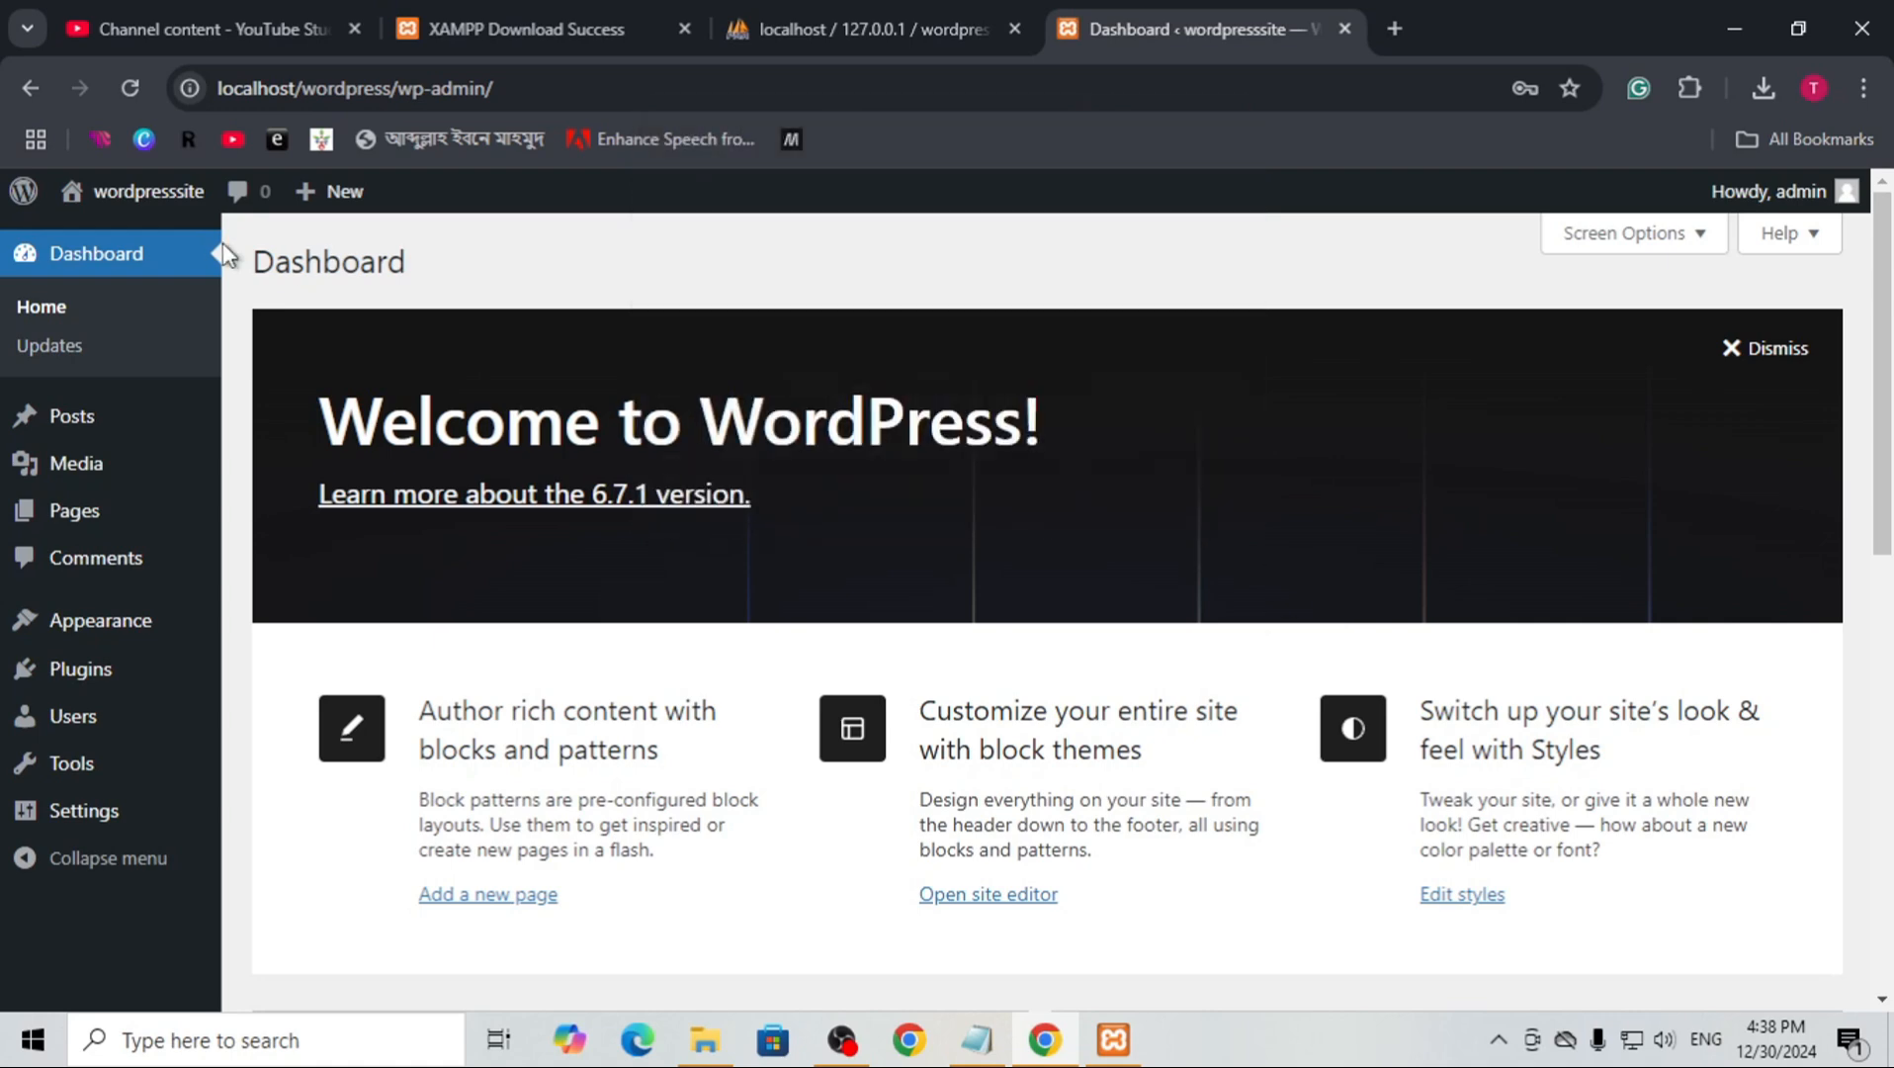
# Look over the WordPress dashboard, and open the wordpresssite front page in a new tab to view it
pyautogui.scroll(-4, 247, 297)
pyautogui.scroll(-5, 786, 350)
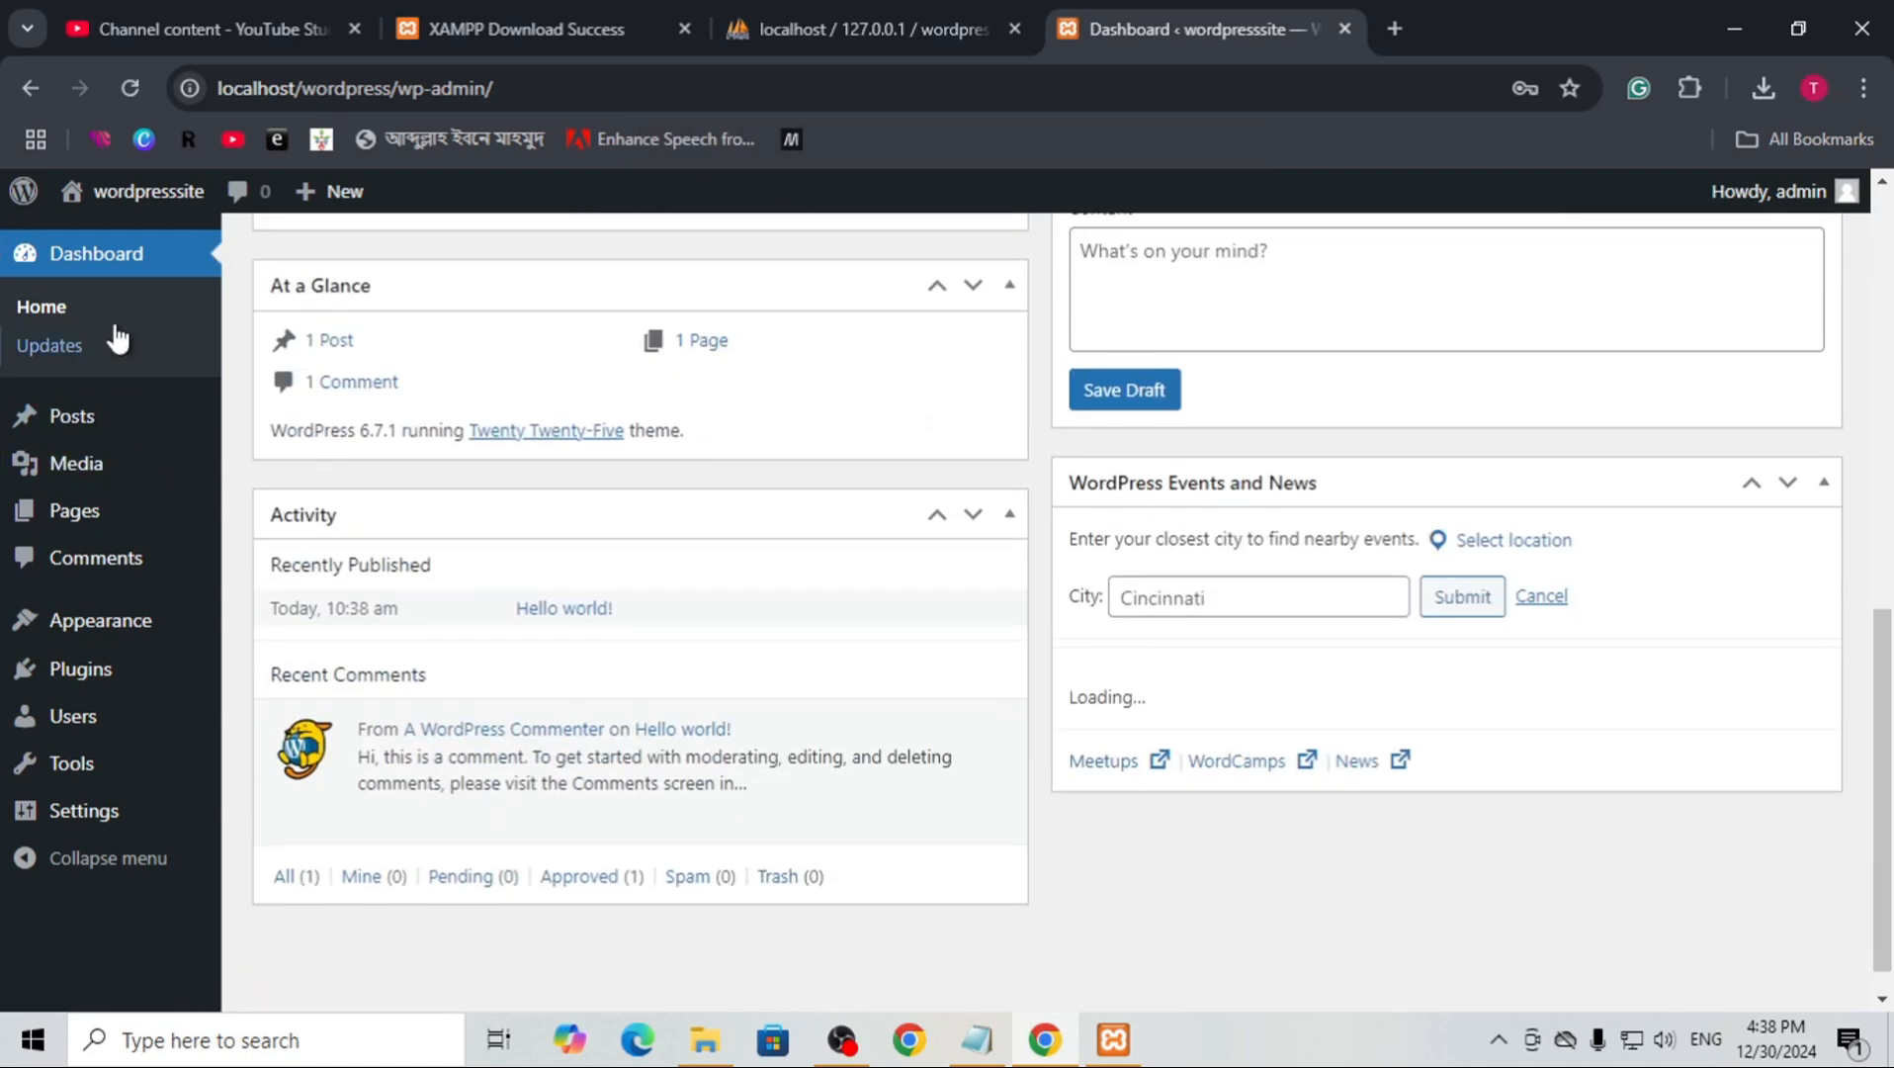
pyautogui.scroll(9, 614, 416)
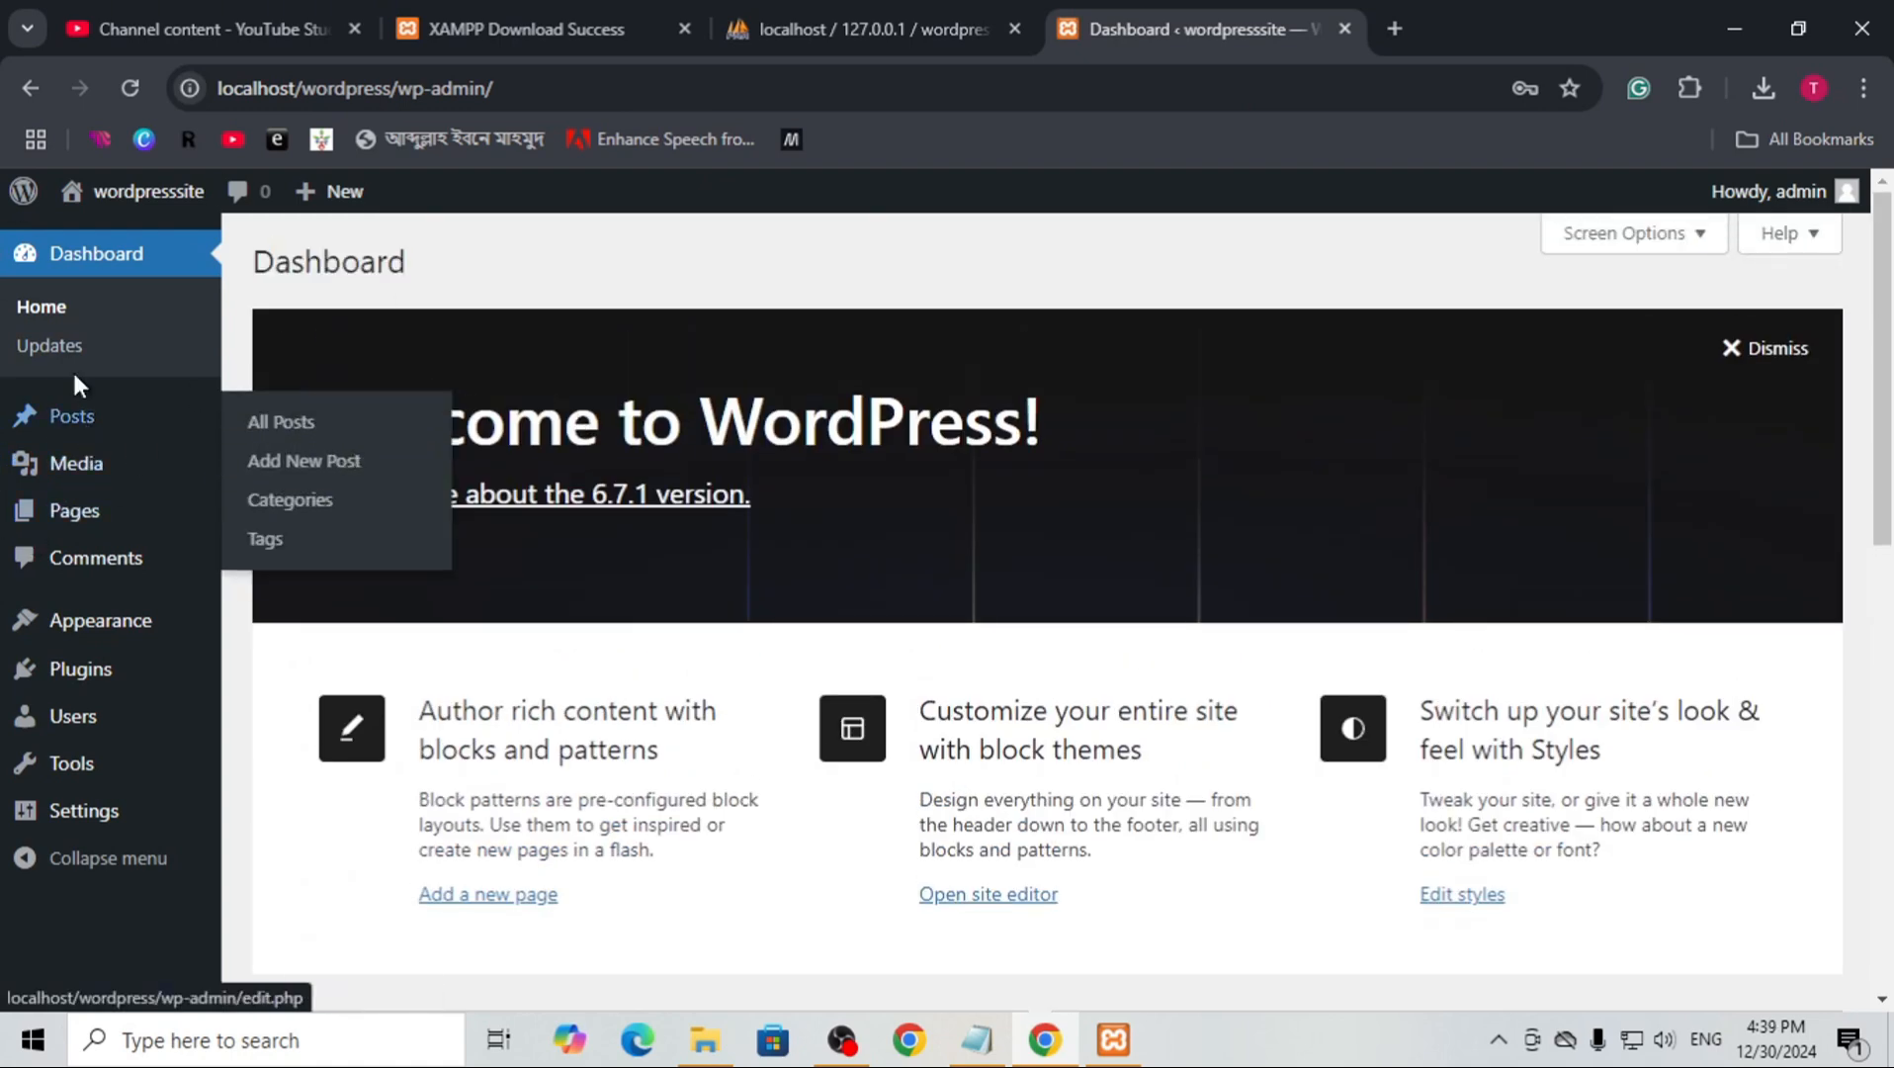
pyautogui.moveTo(117, 200)
pyautogui.rightClick(120, 243)
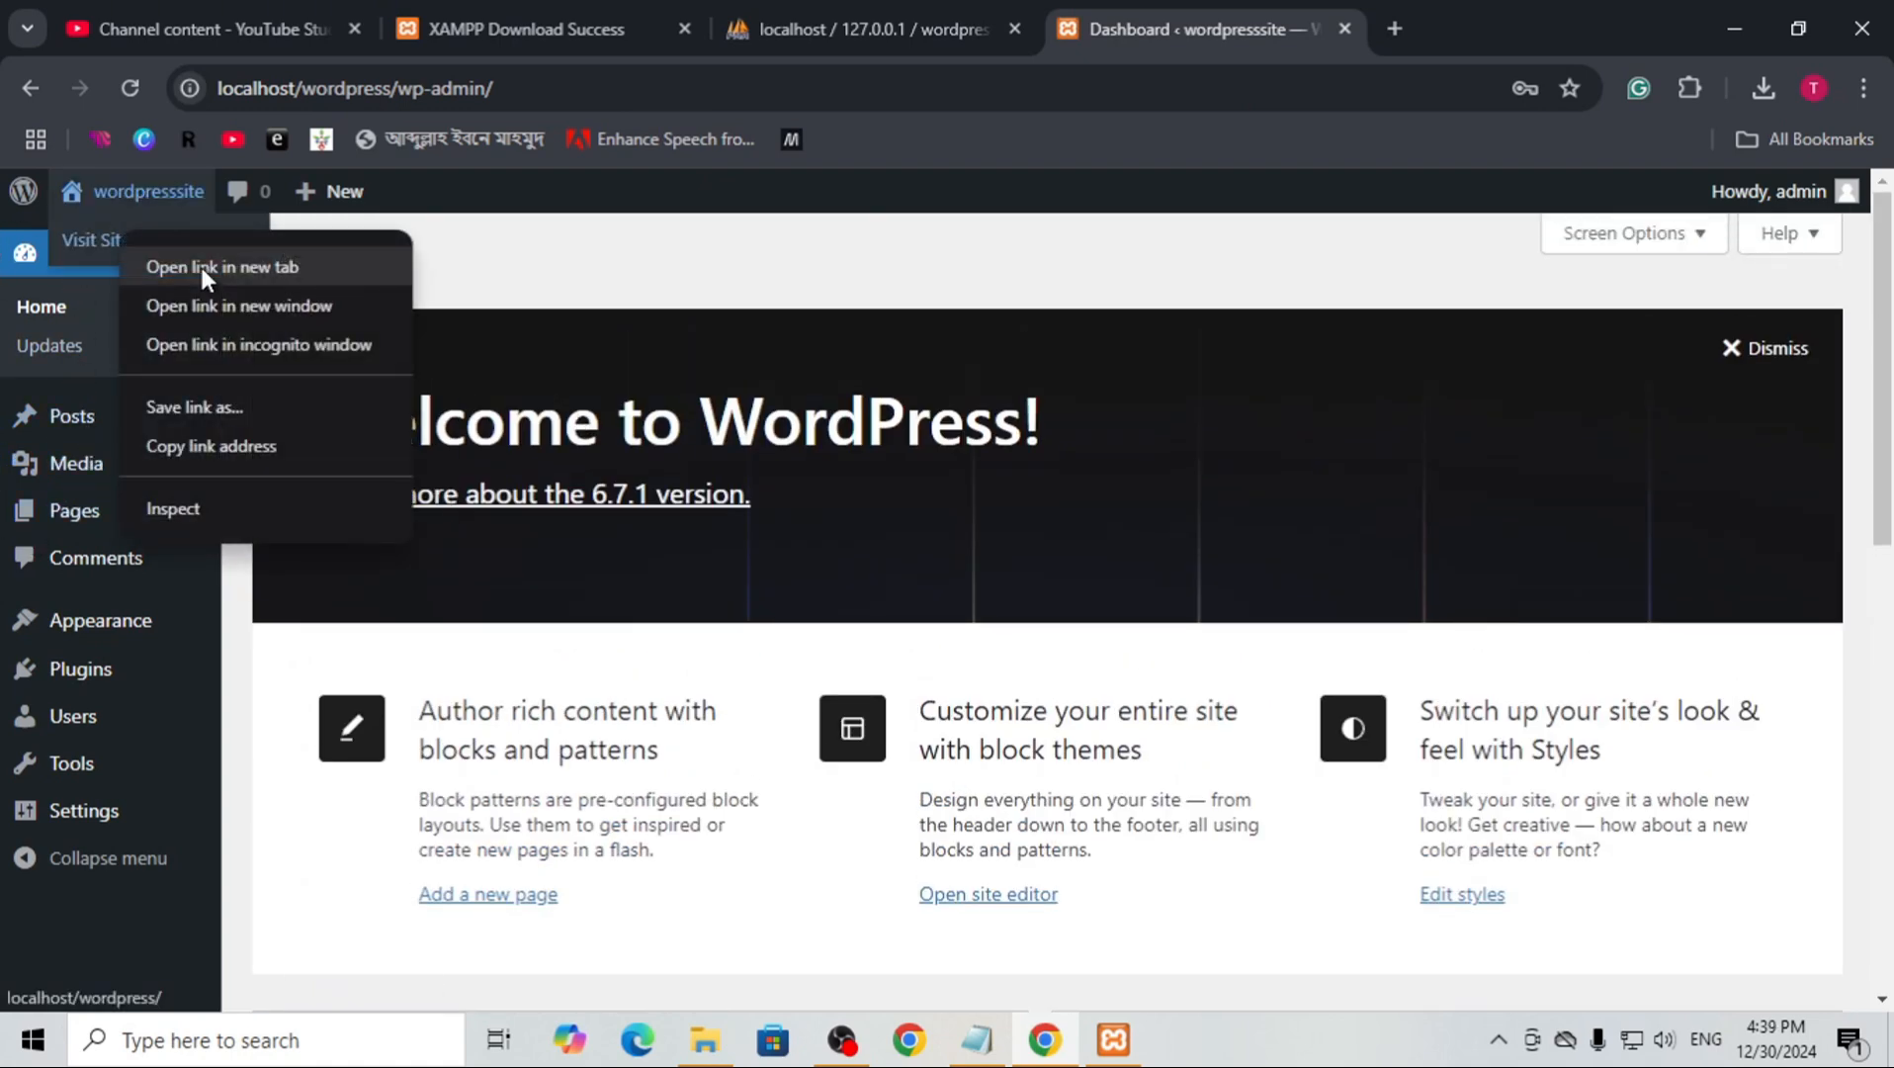
pyautogui.click(199, 263)
pyautogui.click(1350, 20)
pyautogui.scroll(-5, 1098, 504)
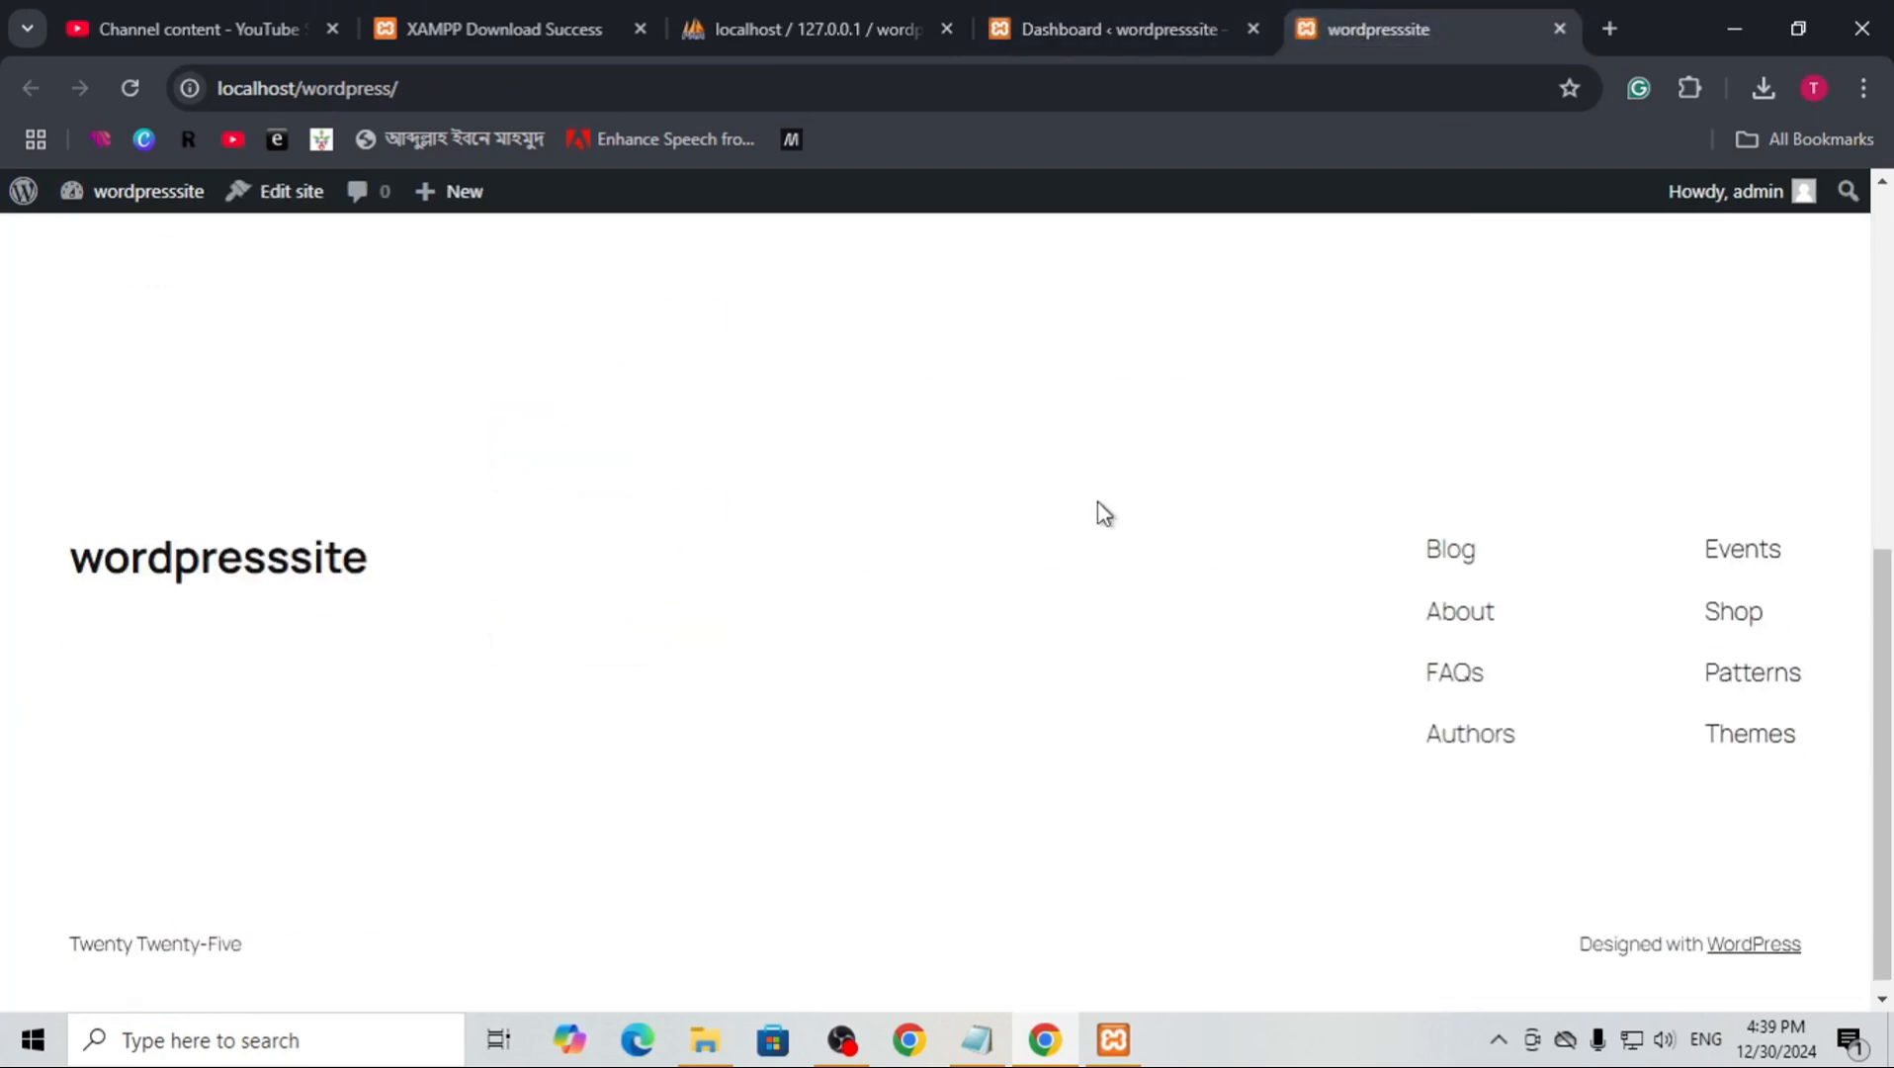
pyautogui.scroll(5, 1111, 595)
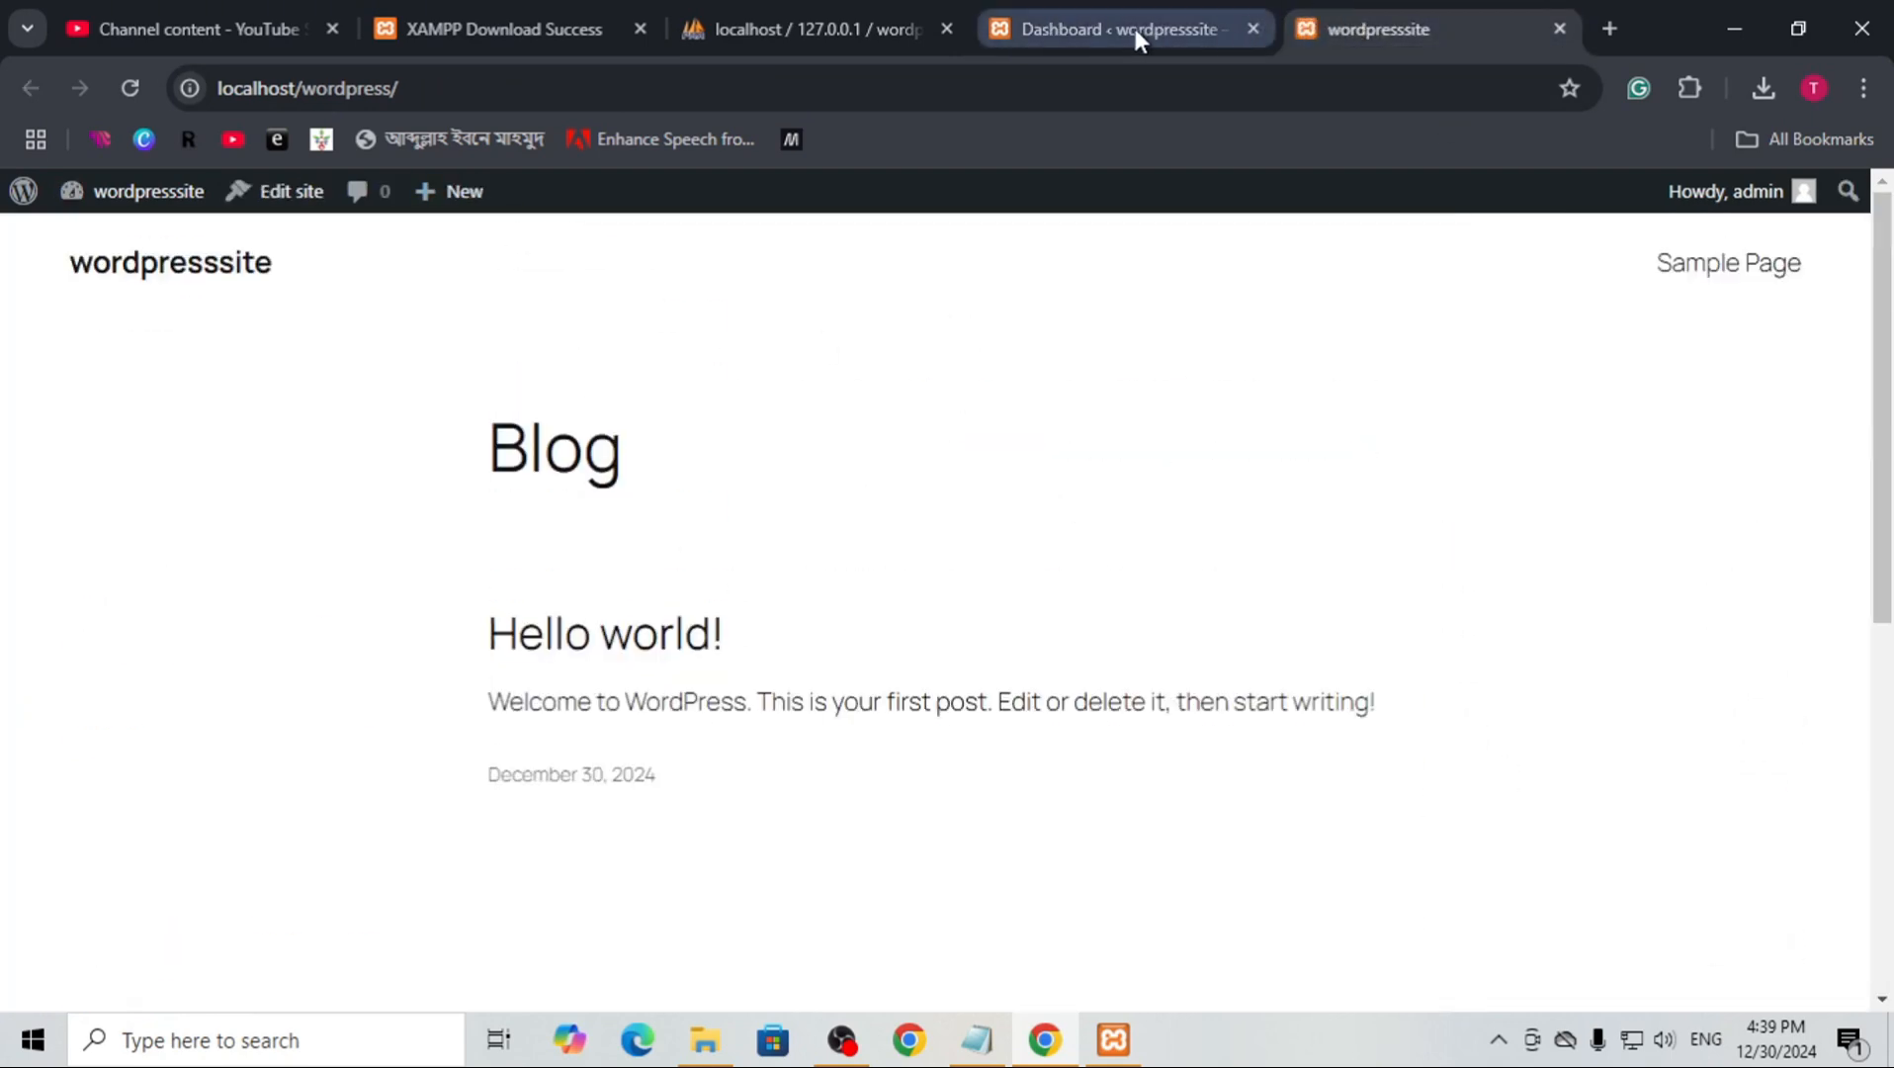